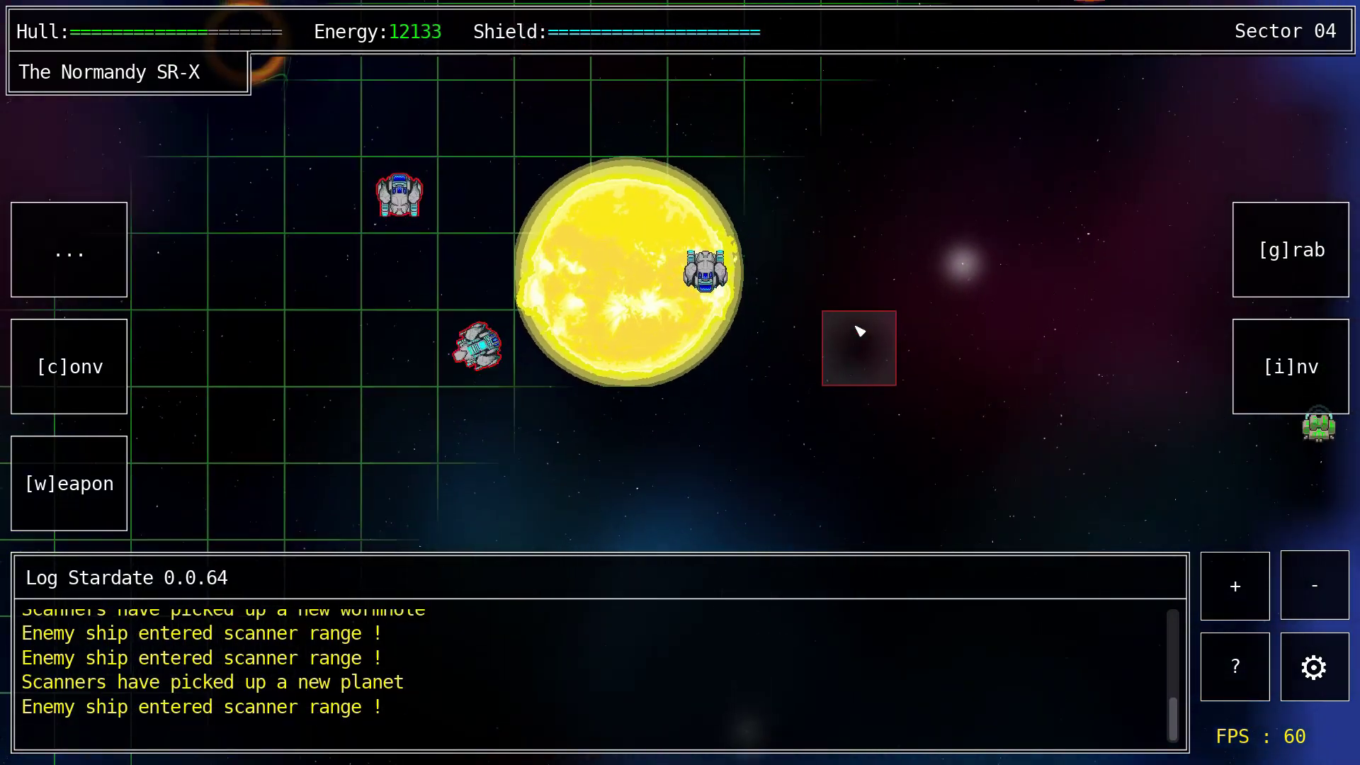
key(w)
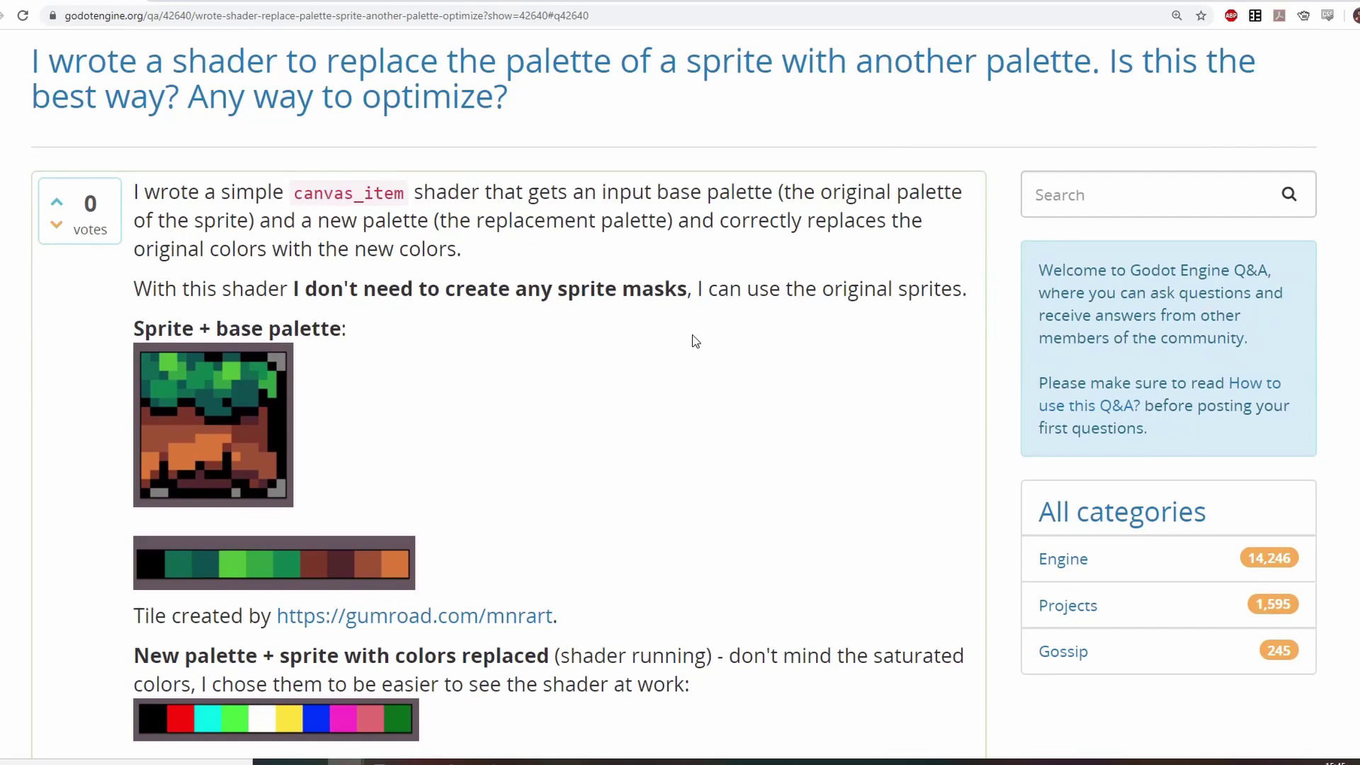
Read the palette-replacement shader question, including the shader's colour lookup loop and fragment function.
scroll(700, 350, down, 10)
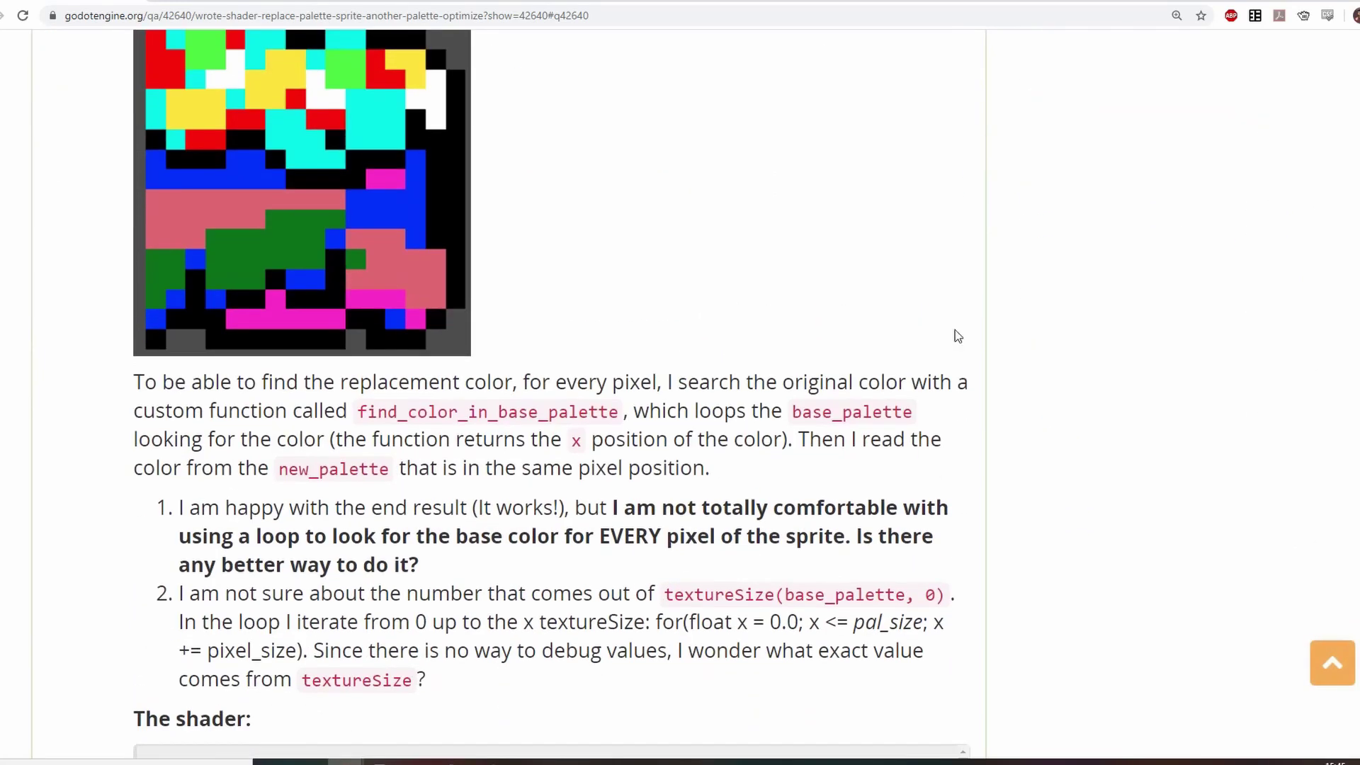
scroll(1006, 353, down, 6)
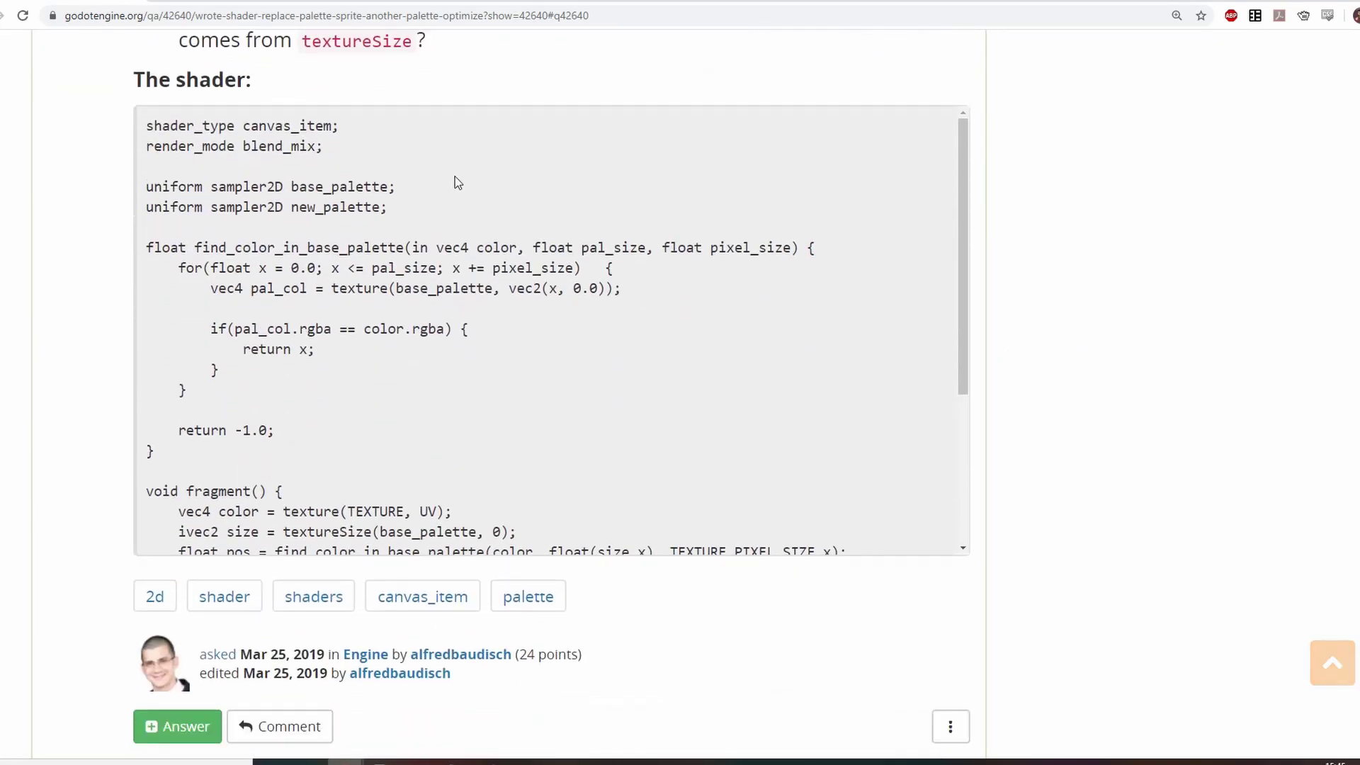
scroll(457, 186, down, 1)
scroll(457, 186, down, 2)
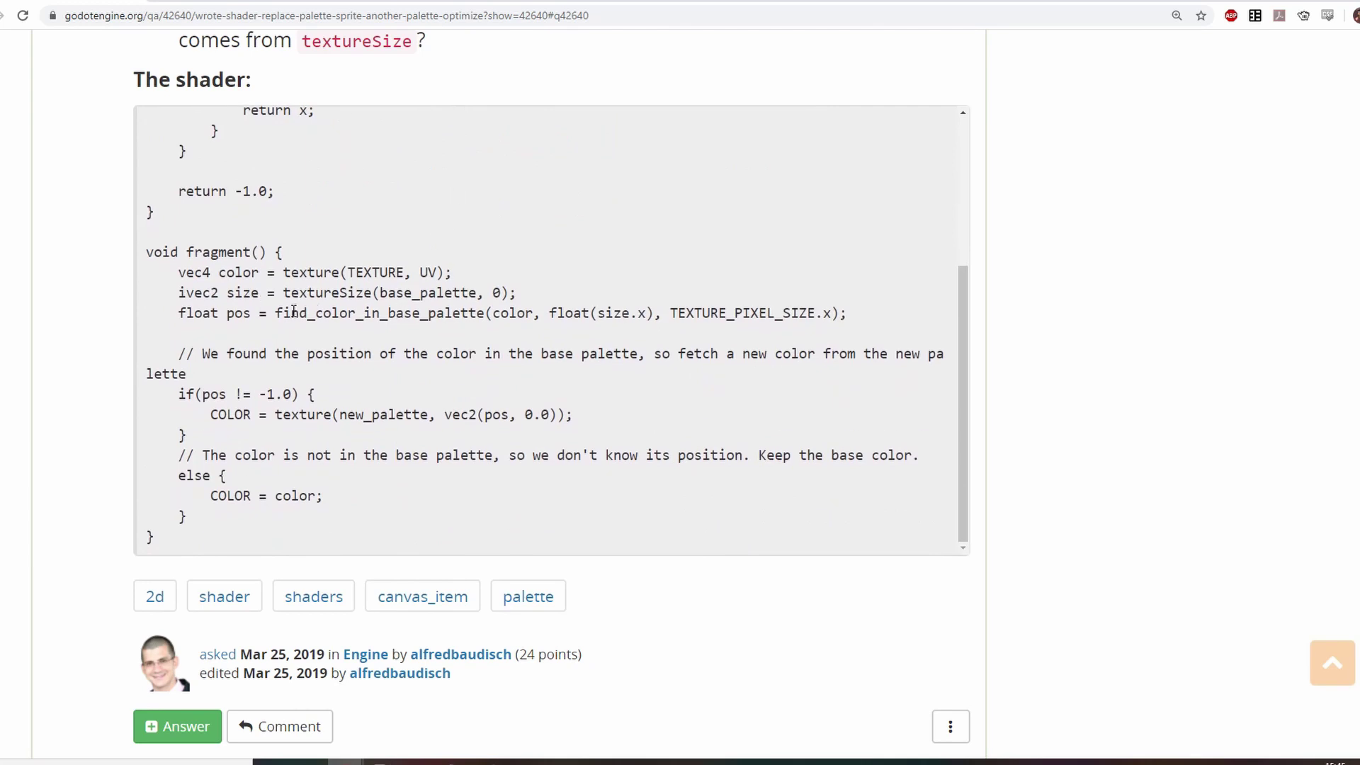
scroll(439, 284, up, 3)
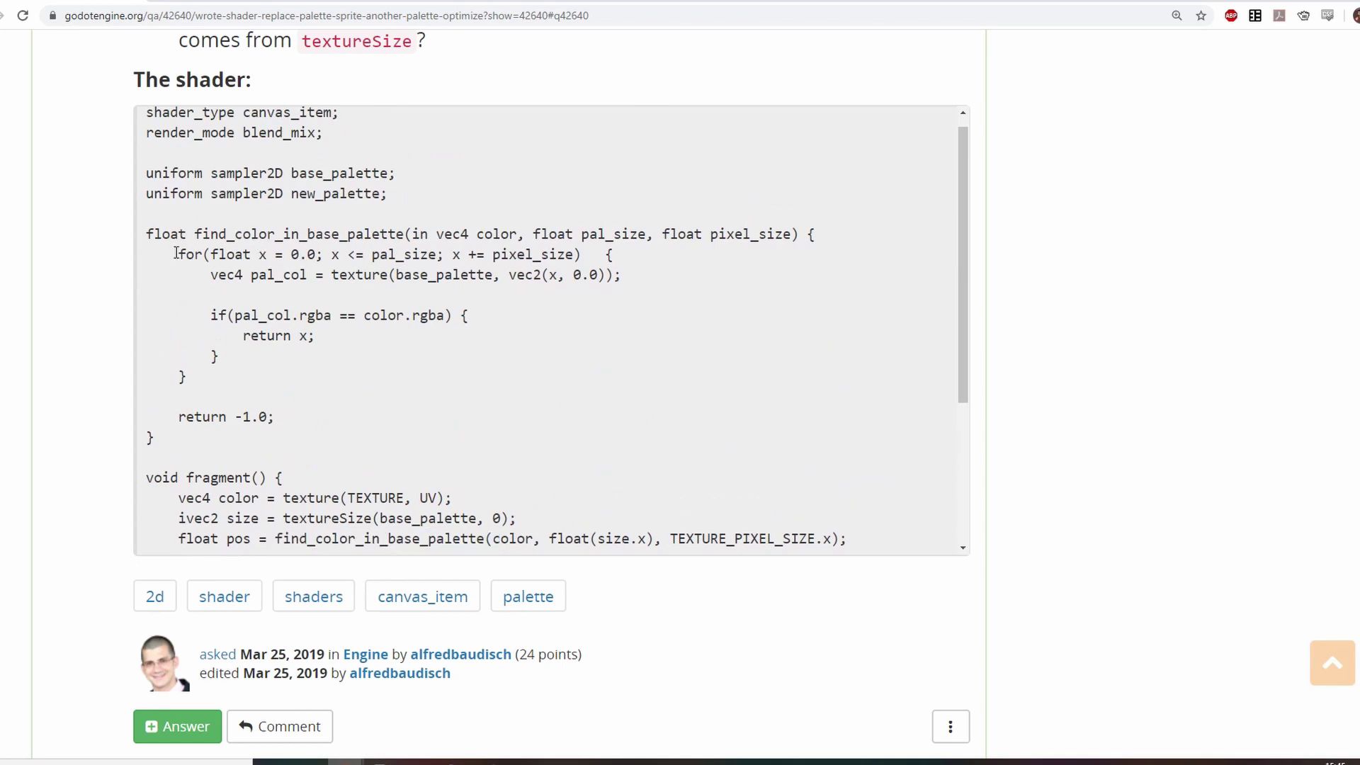
drag(218, 275, 458, 275)
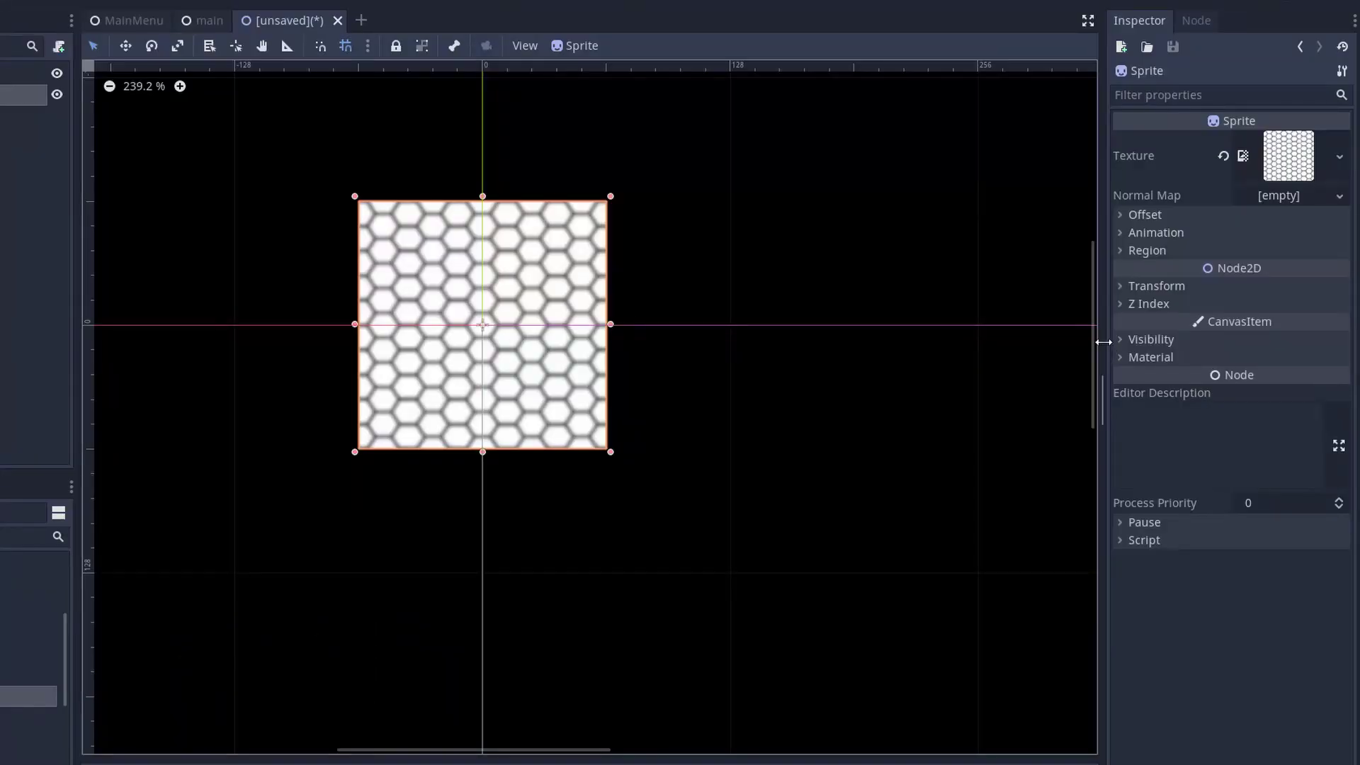
Widen the Inspector and tint the hexagon sprite through its Modulate colour, trying cyan 14ebe1 and sweeping through other hues.
drag(1103, 342, 809, 342)
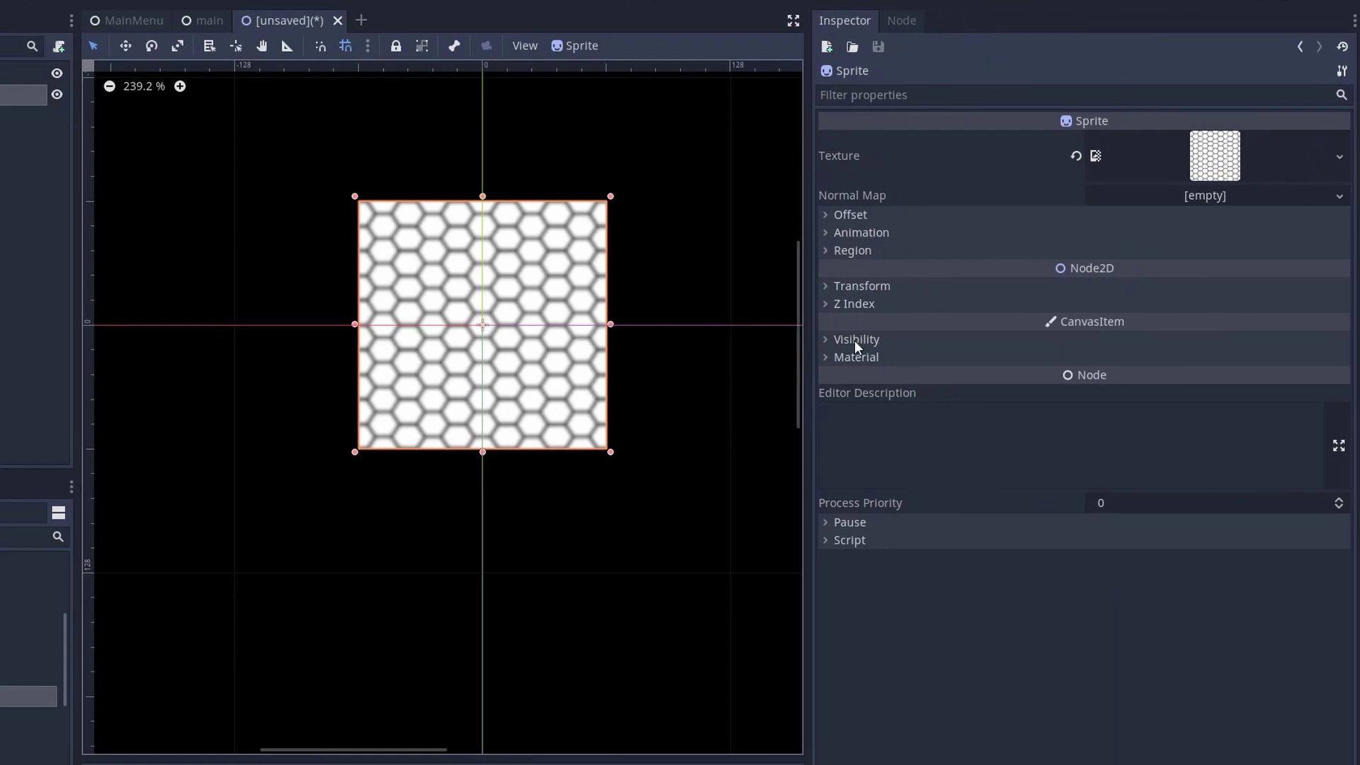
click(855, 340)
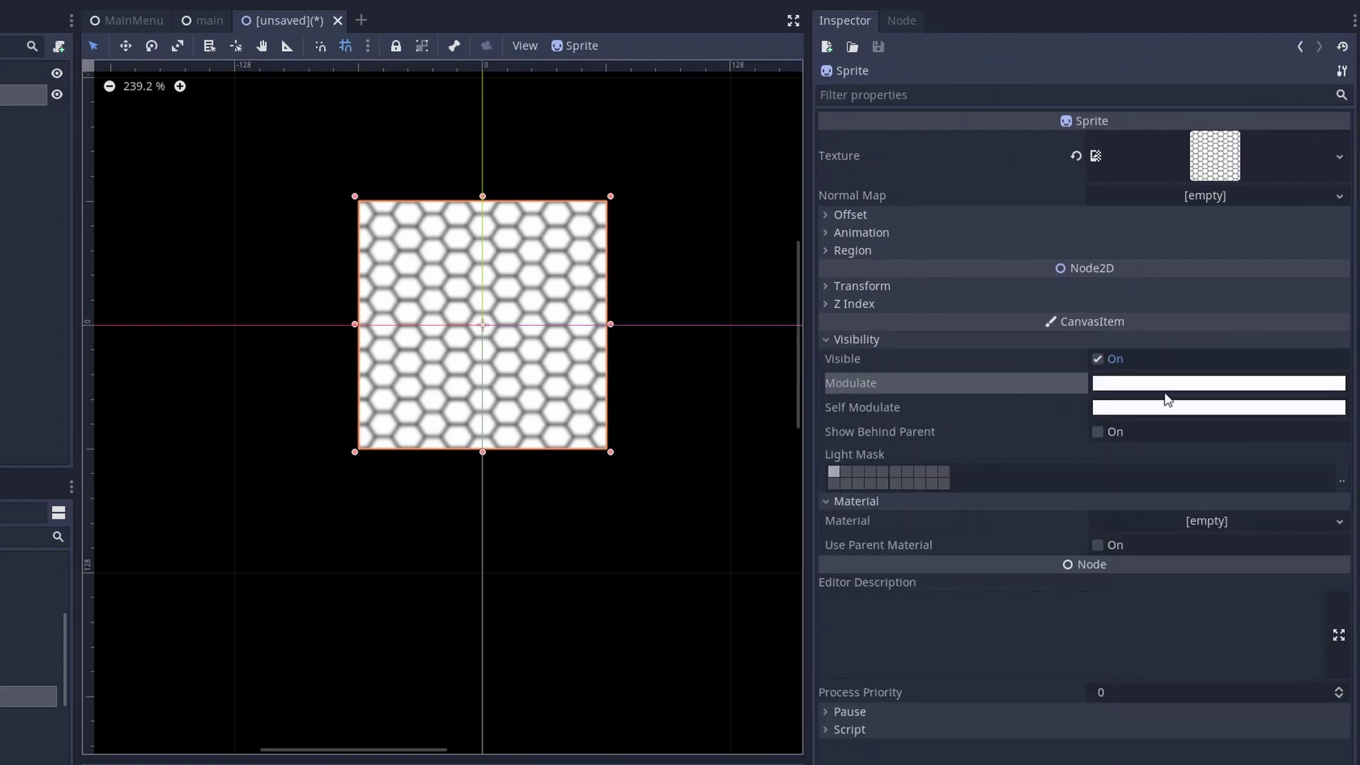
click(1138, 384)
click(1088, 51)
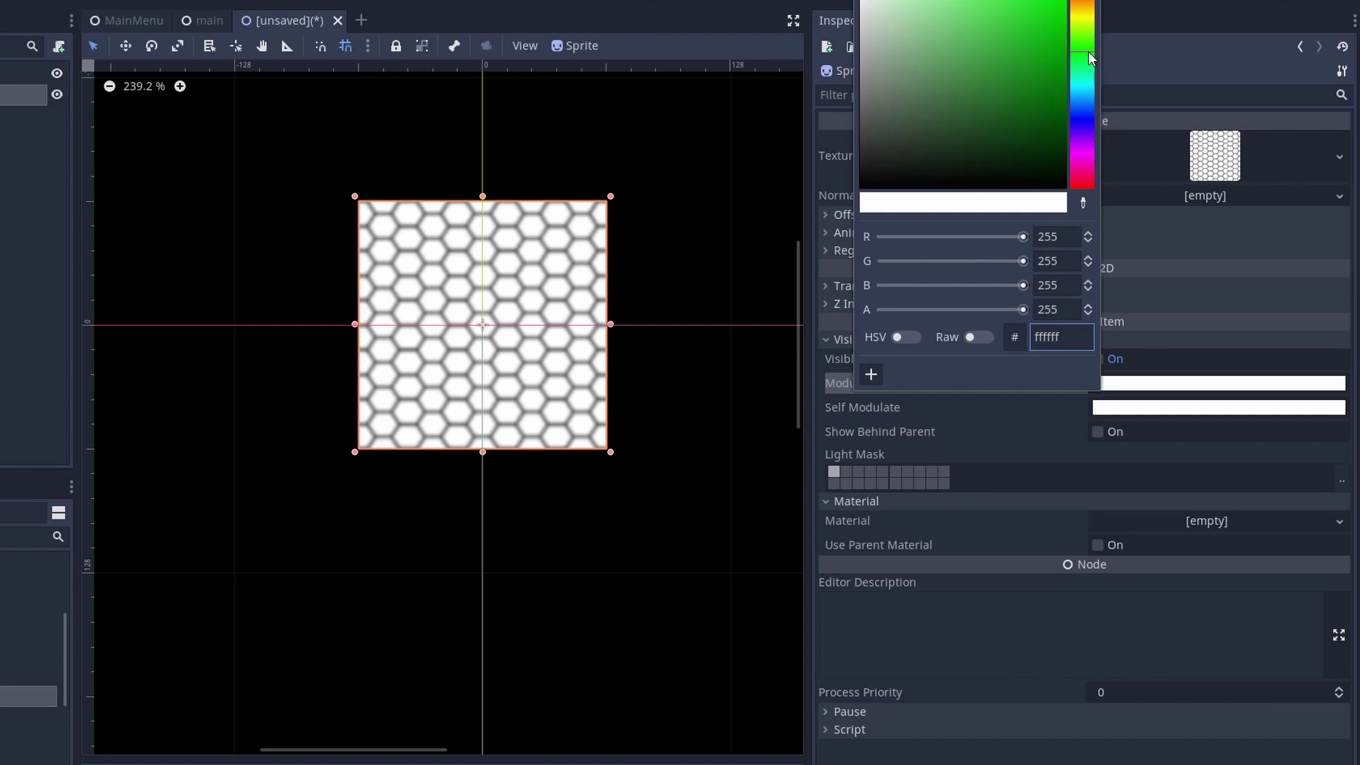
drag(968, 79, 909, 37)
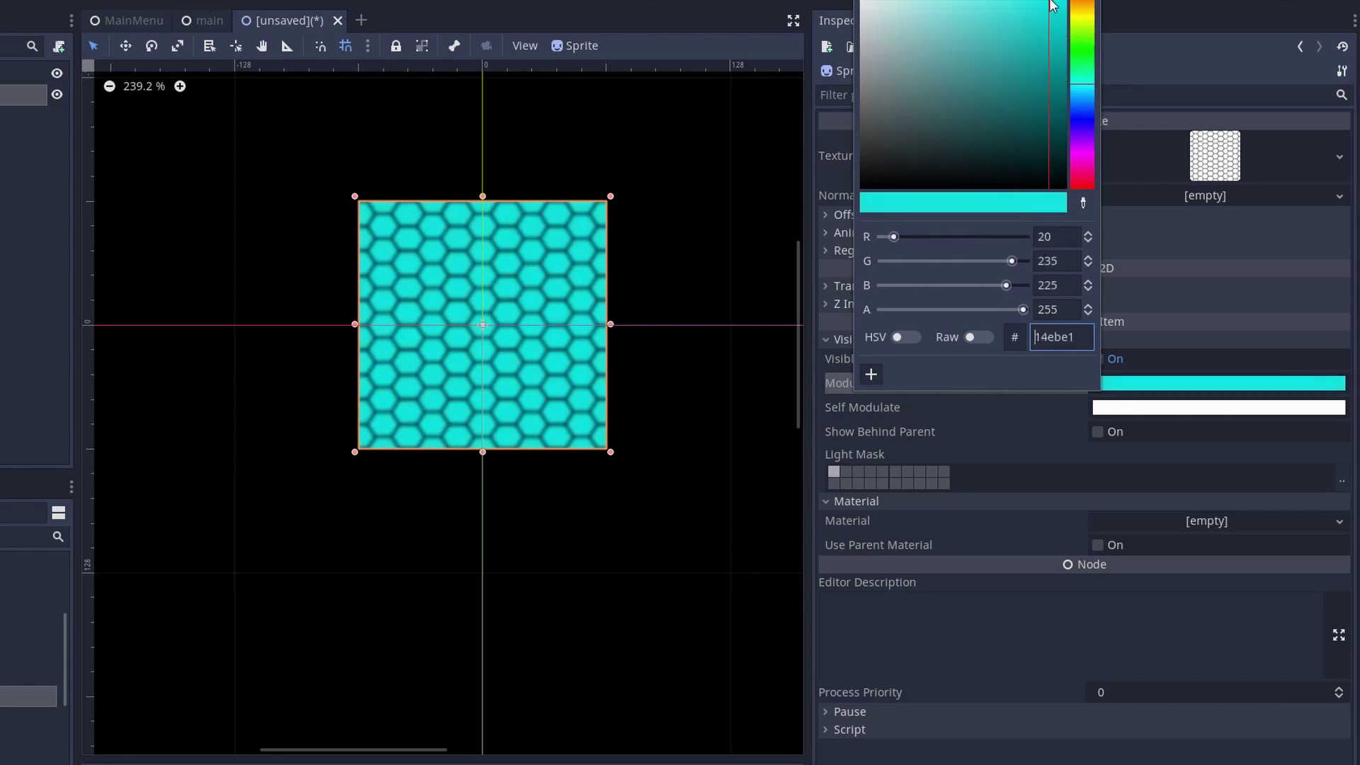
drag(1088, 16, 1089, 202)
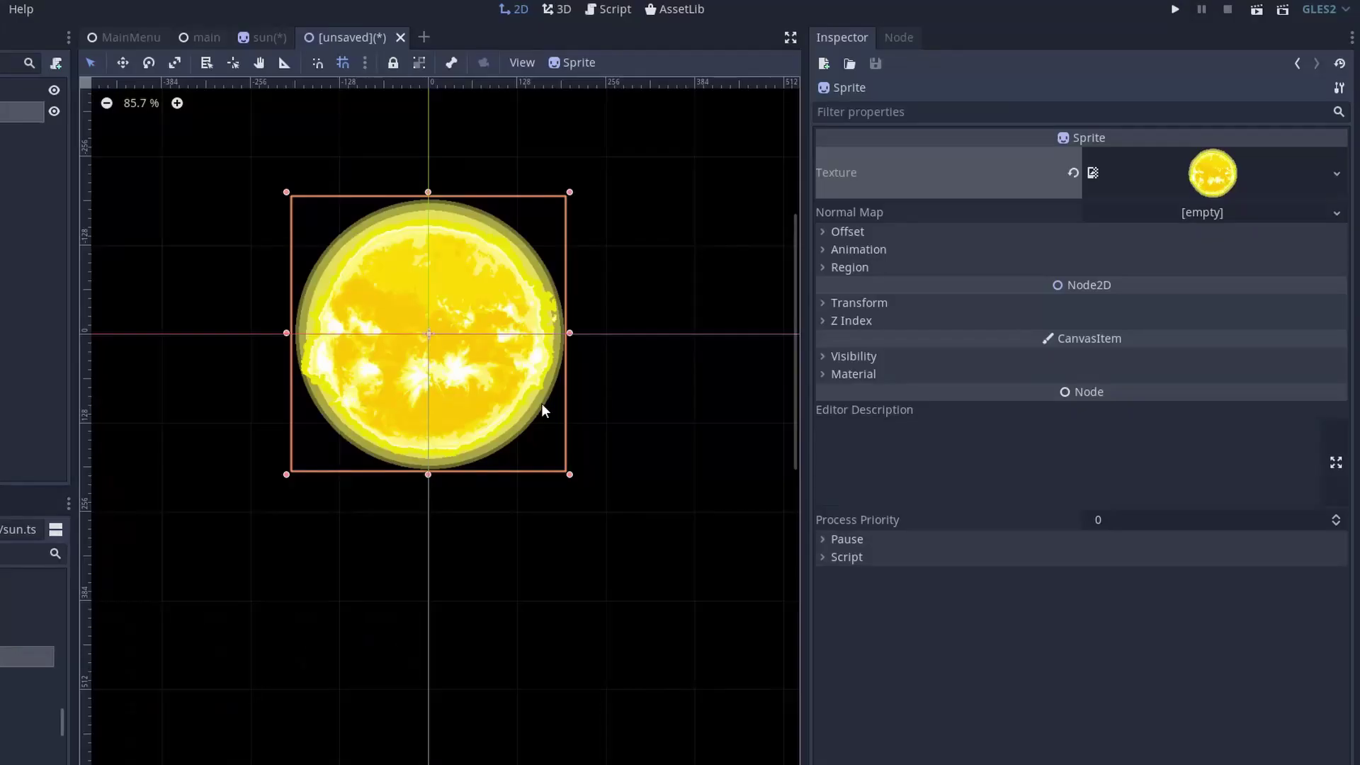
Tint the yellow sun sprite red (ff0404) through its Modulate colour and shift the hue towards blue.
click(826, 357)
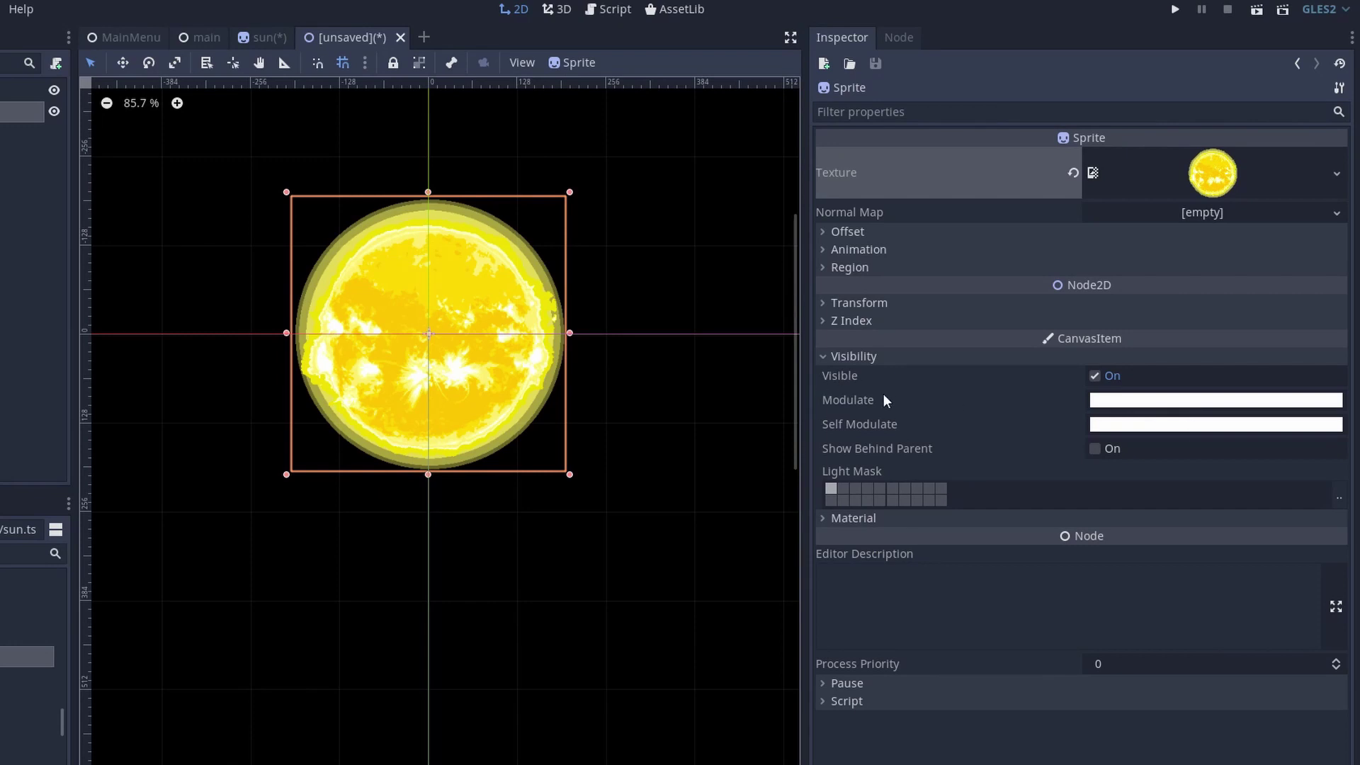
click(1138, 401)
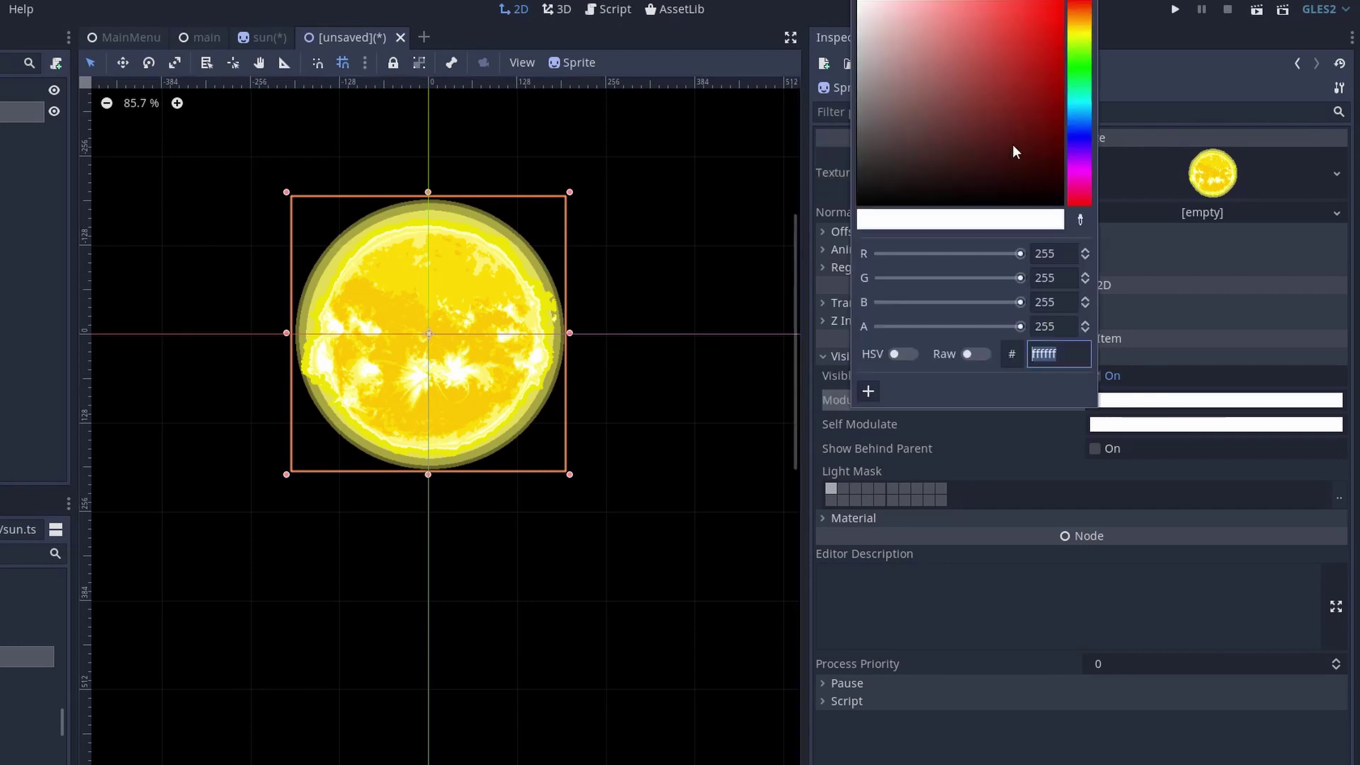
click(1055, 15)
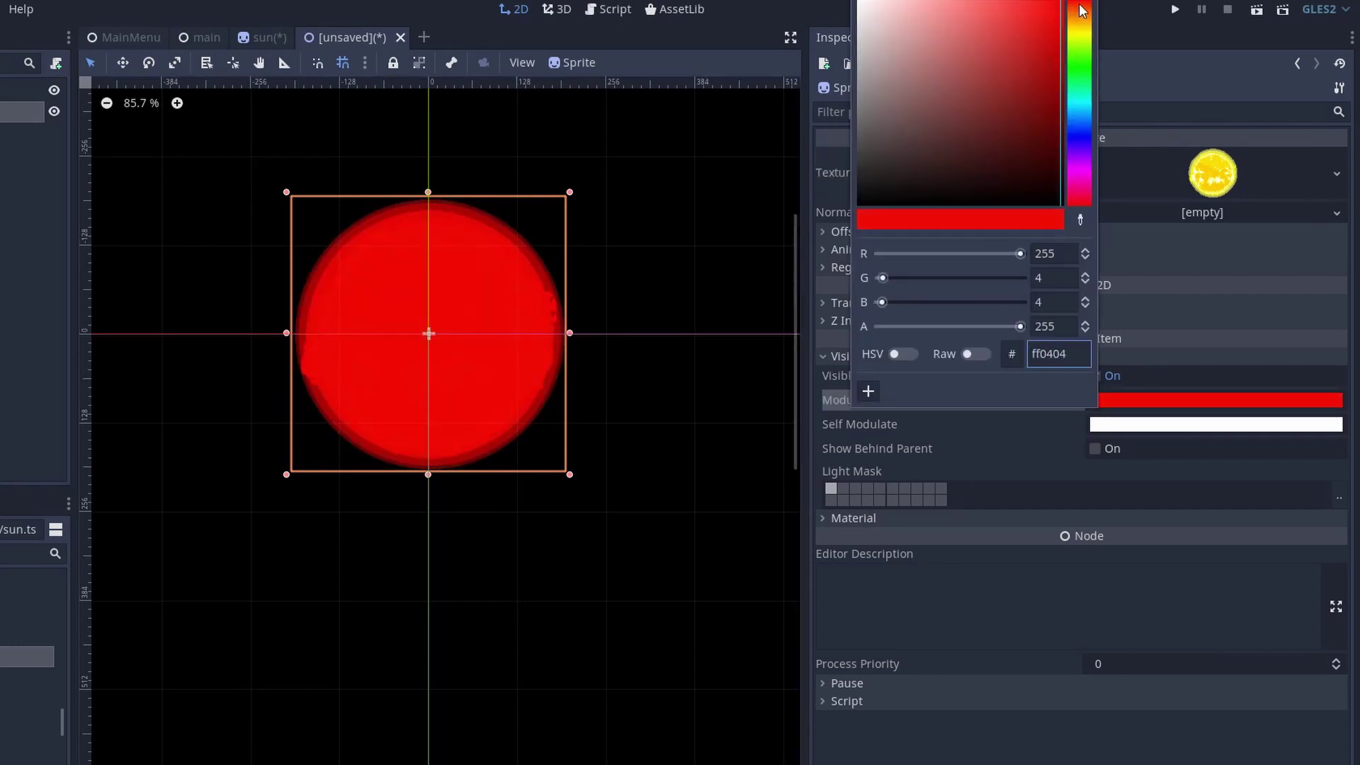
drag(1082, 10, 1072, 139)
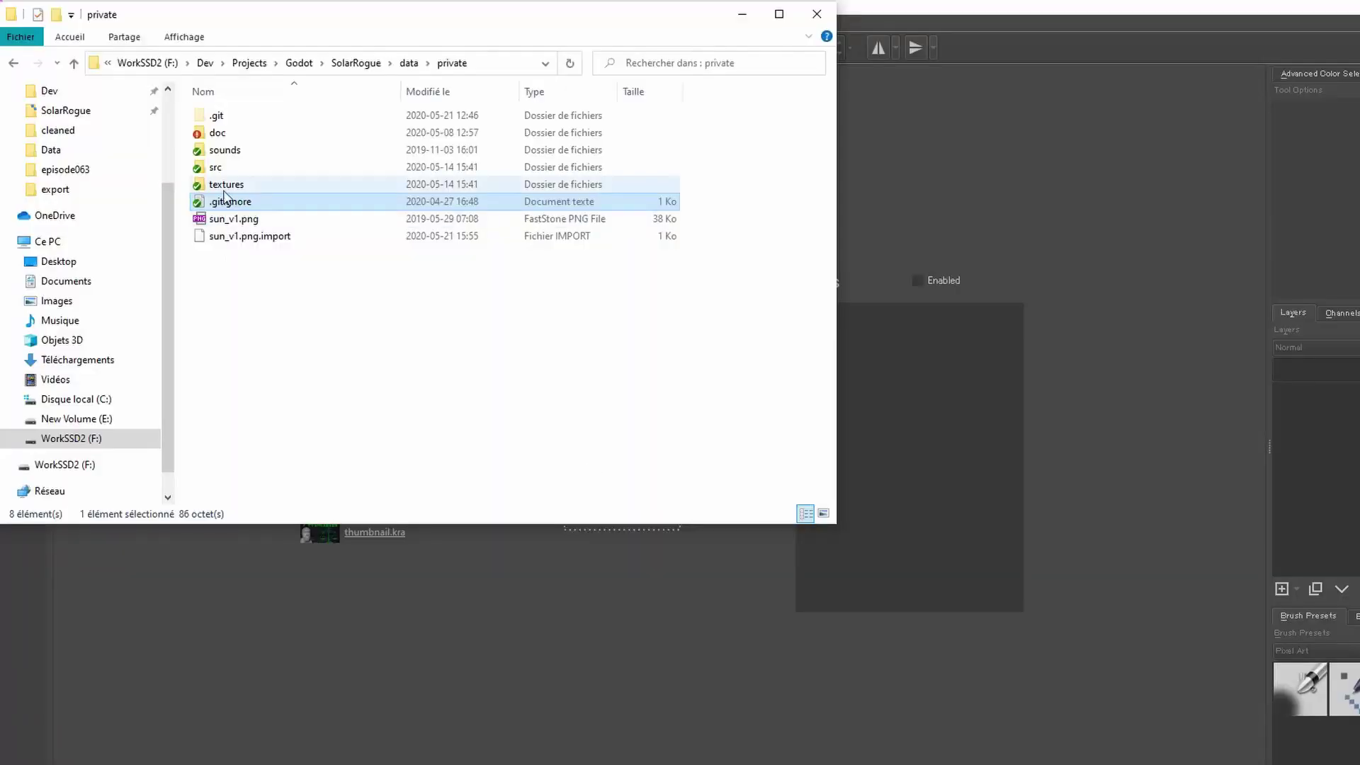
Switch to Krita, open sun_v1.png and desaturate it with the Luminosity (ITU-R BT.709) method.
drag(228, 219, 955, 464)
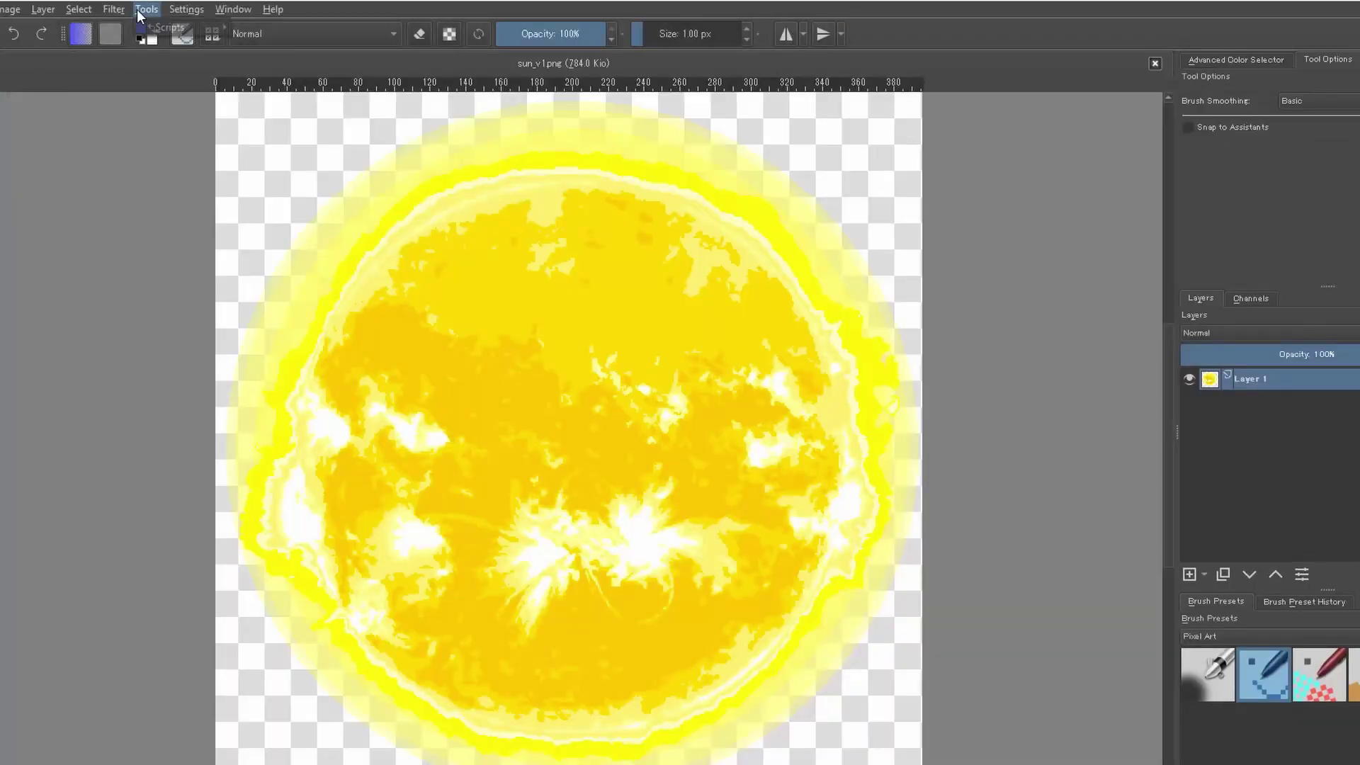
click(114, 9)
mouse_move(159, 46)
click(383, 141)
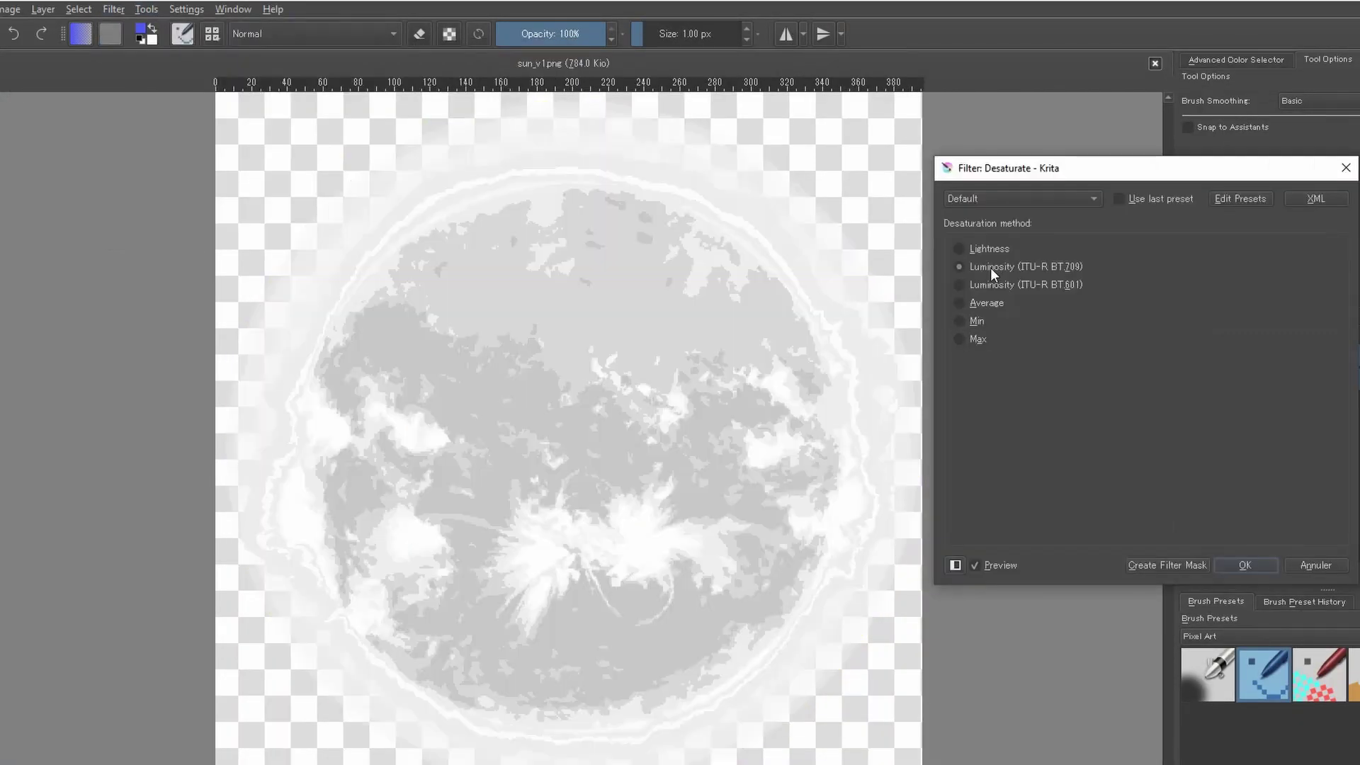
click(1245, 565)
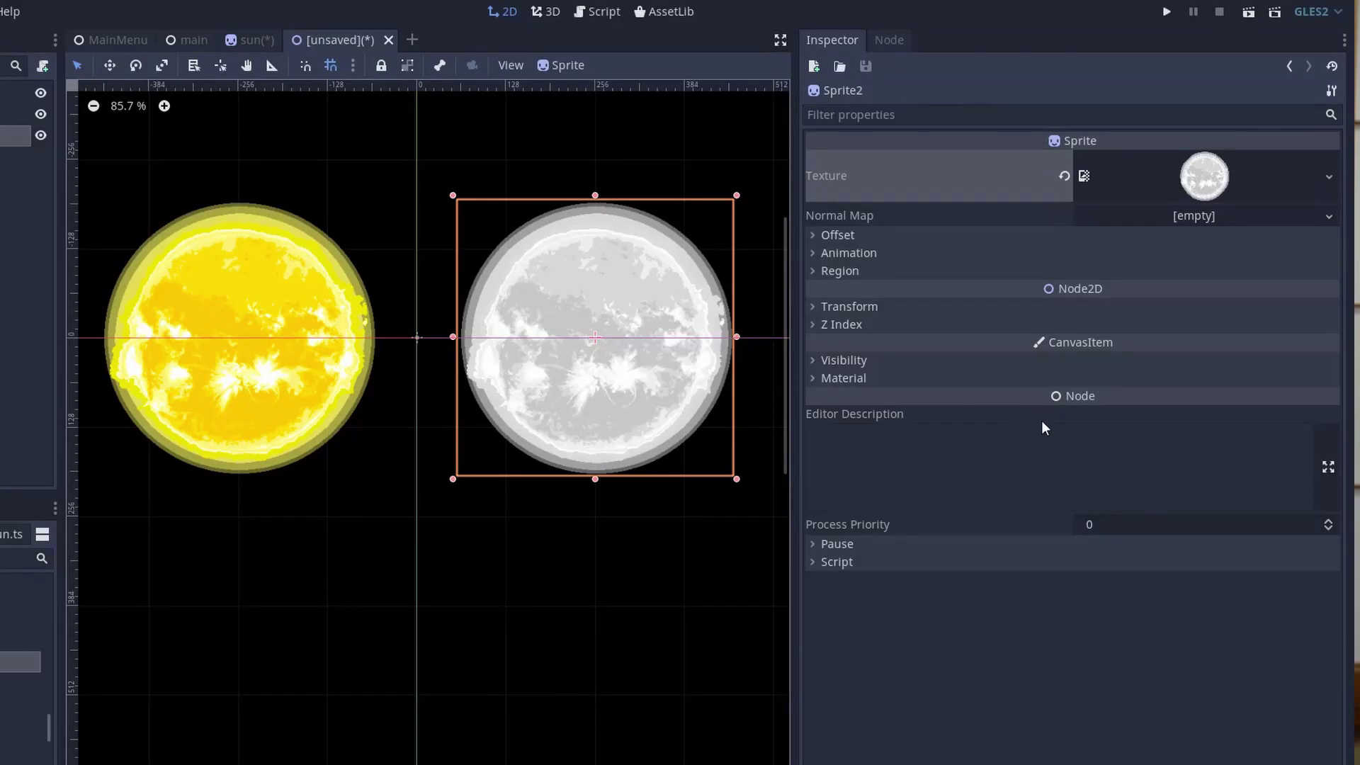
In Godot, tint the greyscale sun sprite yellow by setting its Modulate colour to fffc30.
click(1062, 360)
click(1100, 404)
drag(1014, 83, 1078, 39)
click(1076, 40)
drag(985, 7, 913, 2)
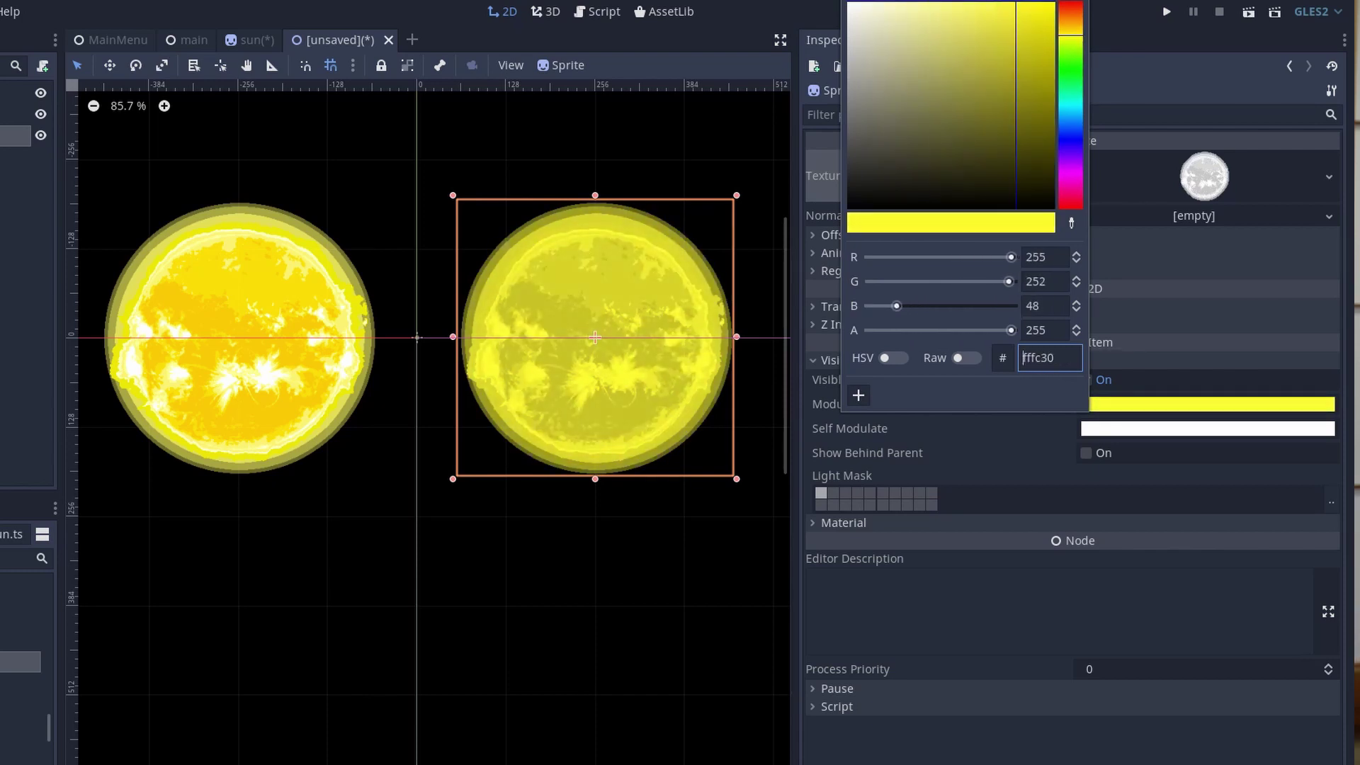
click(265, 386)
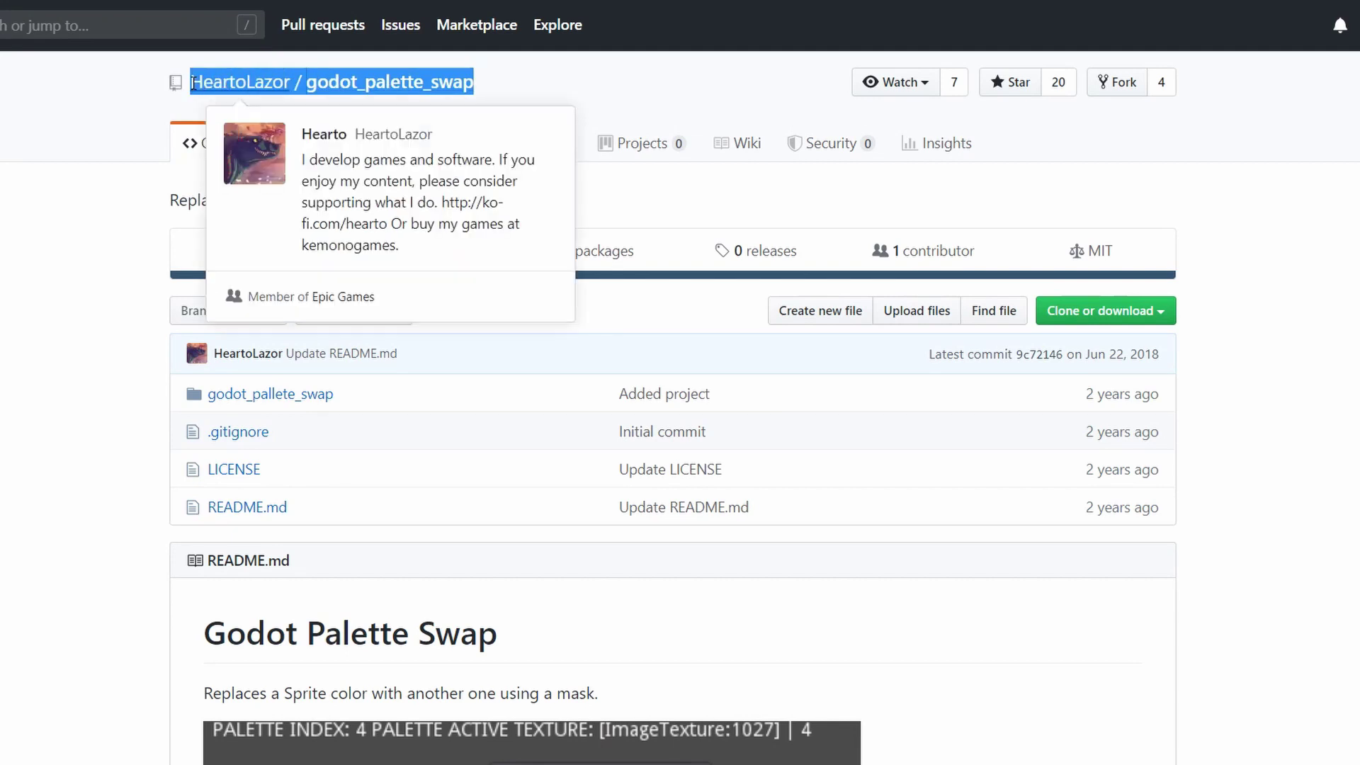
Look through the README of the godot_palette_swap repository on GitHub.
click(785, 224)
scroll(785, 224, down, 15)
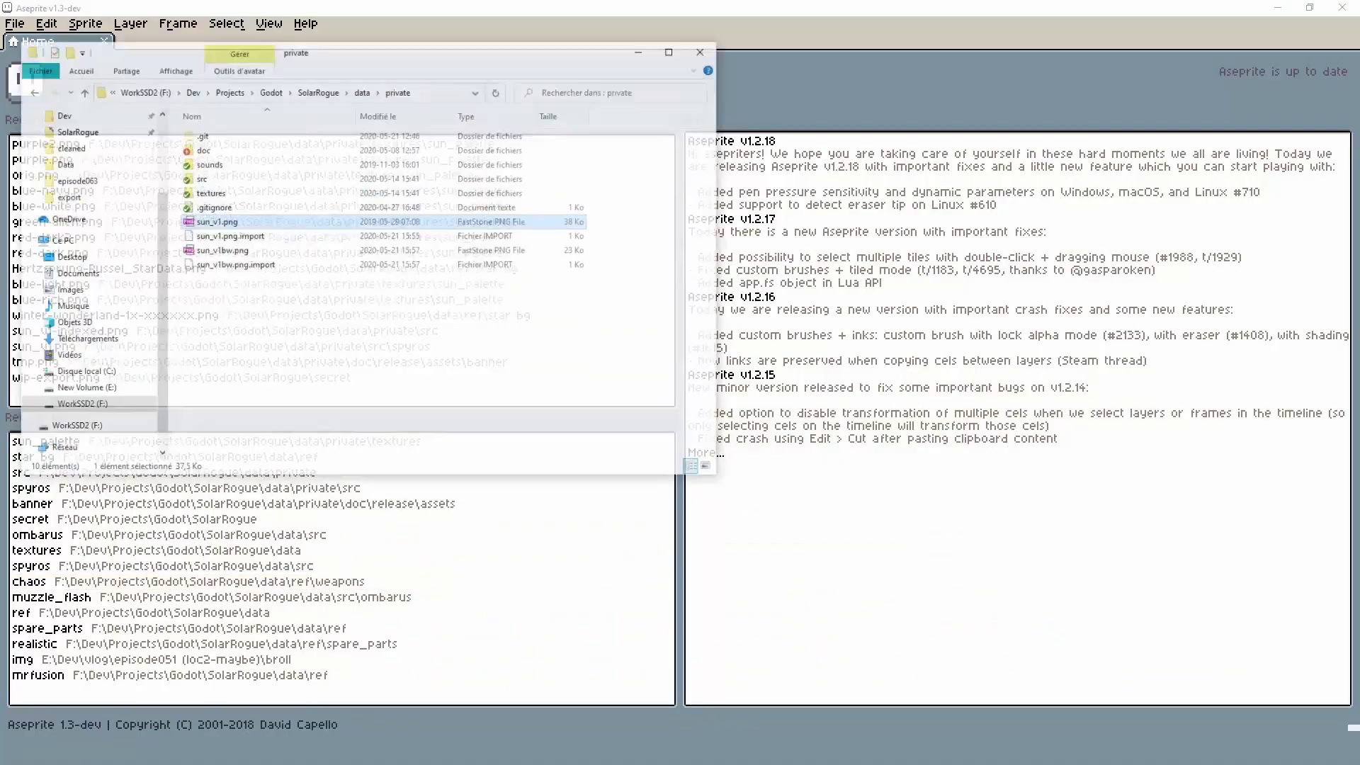
Switch to Aseprite, open sun_v1.png and pick semi-transparent yellow palette index 2 as foreground and index 1 as background.
drag(262, 193, 841, 137)
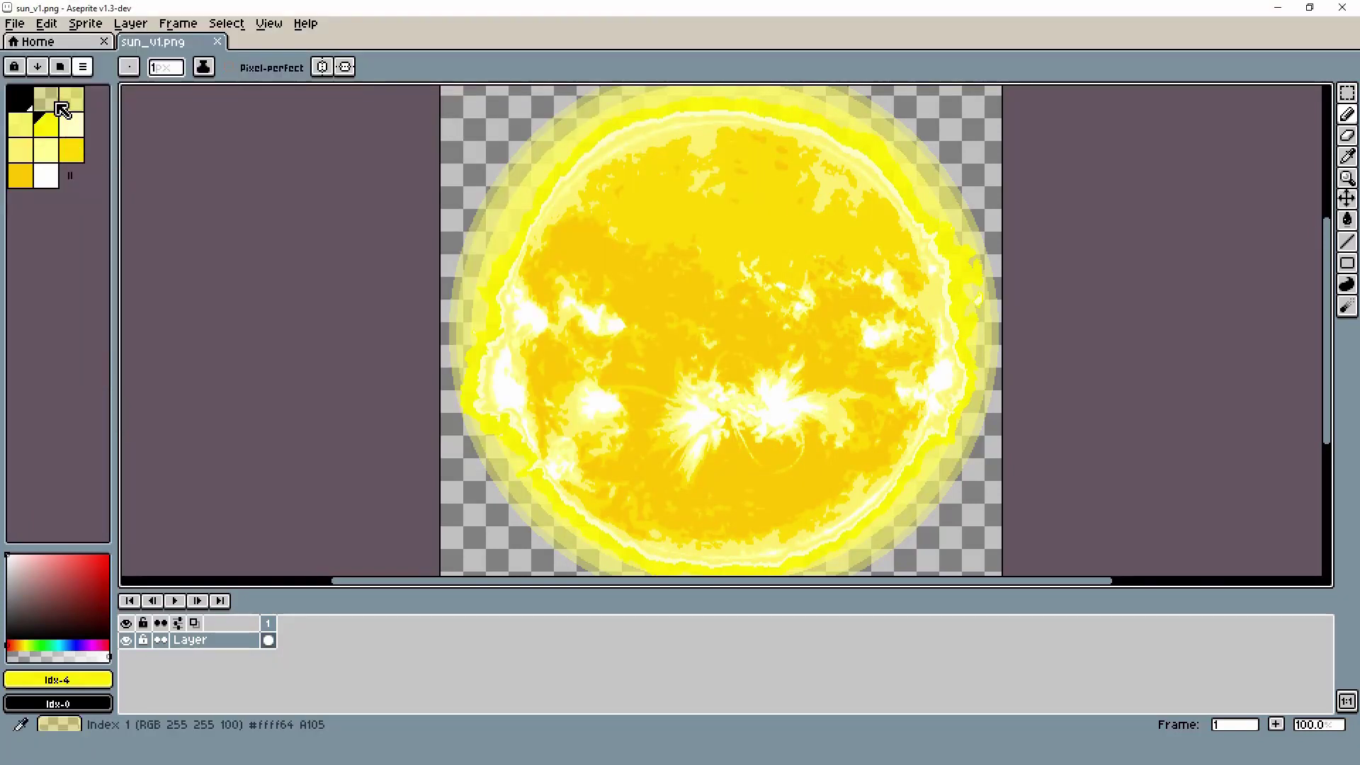
click(62, 111)
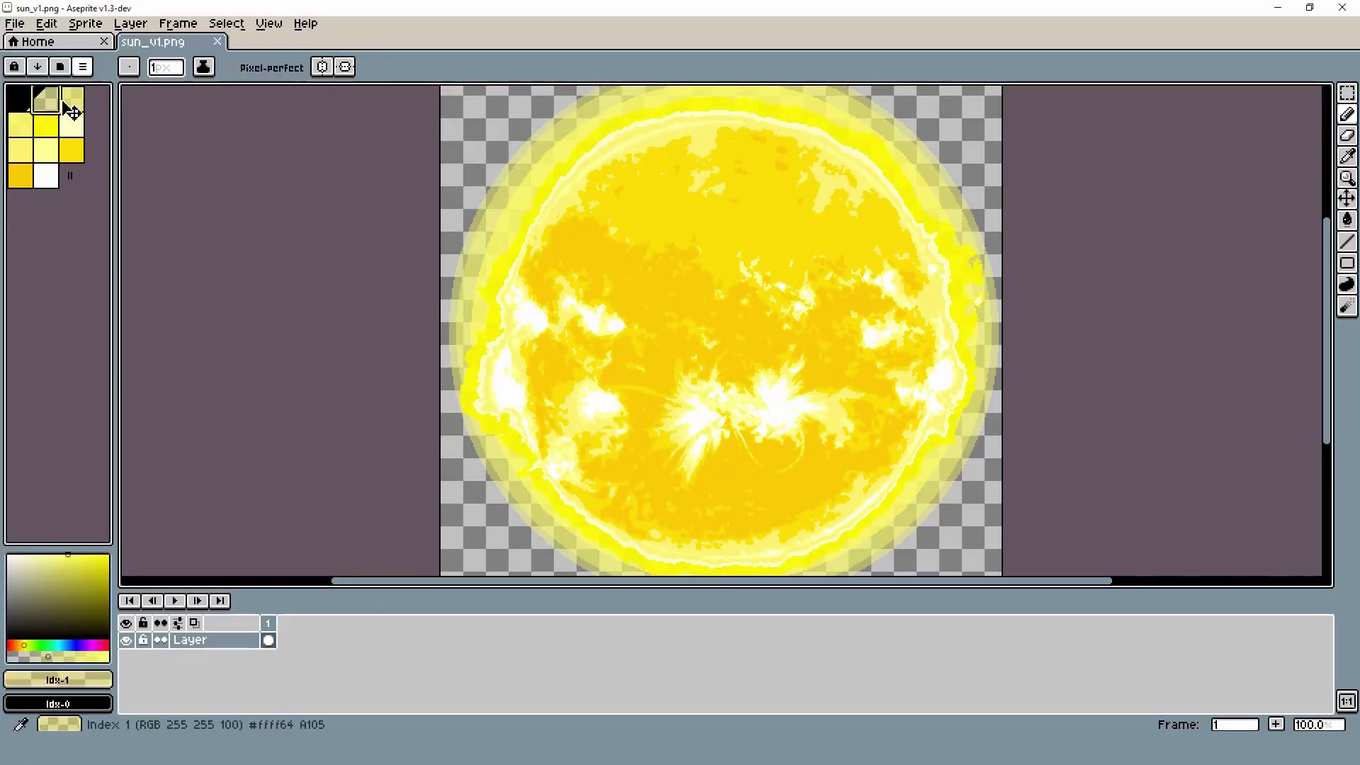
click(51, 101)
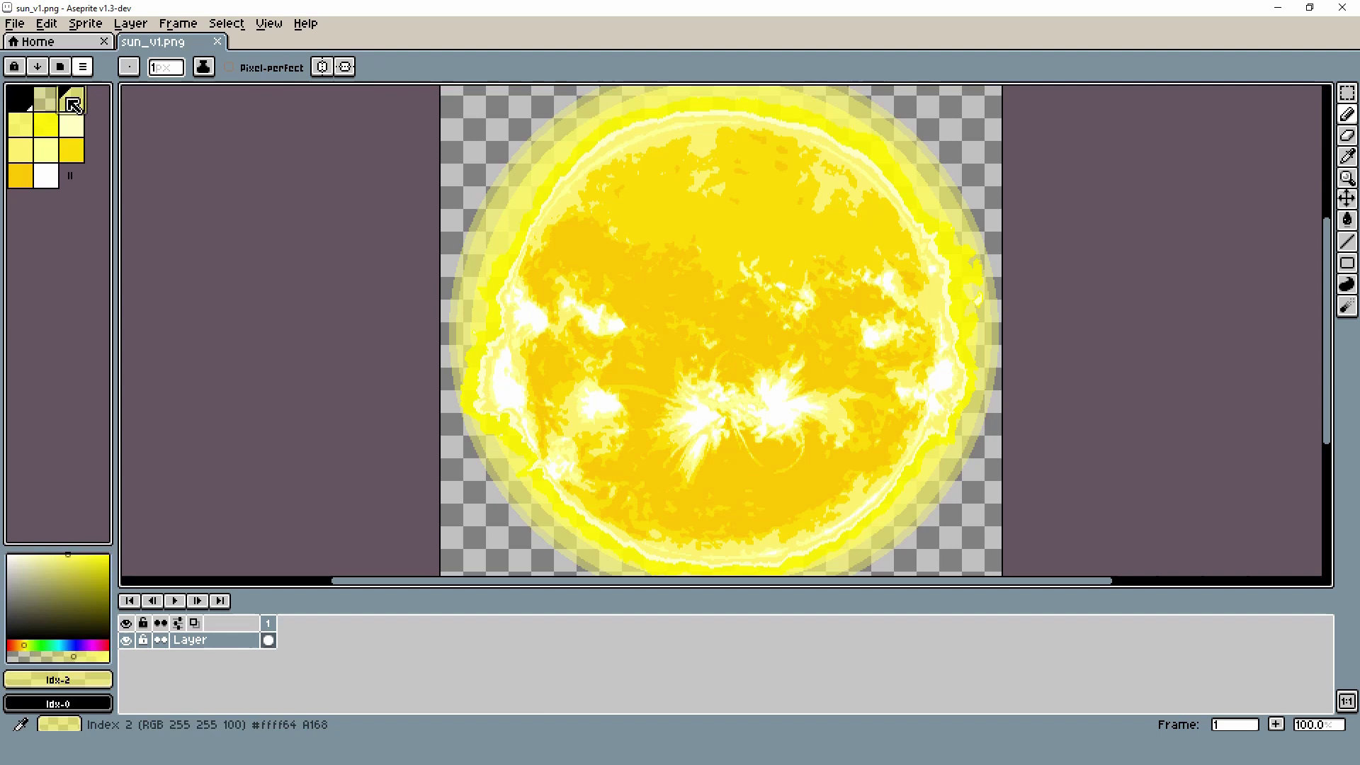
click(72, 99)
right_click(45, 100)
Create a new palette of up to 256 colors from the current sprite, with alpha component entries turned off.
click(83, 66)
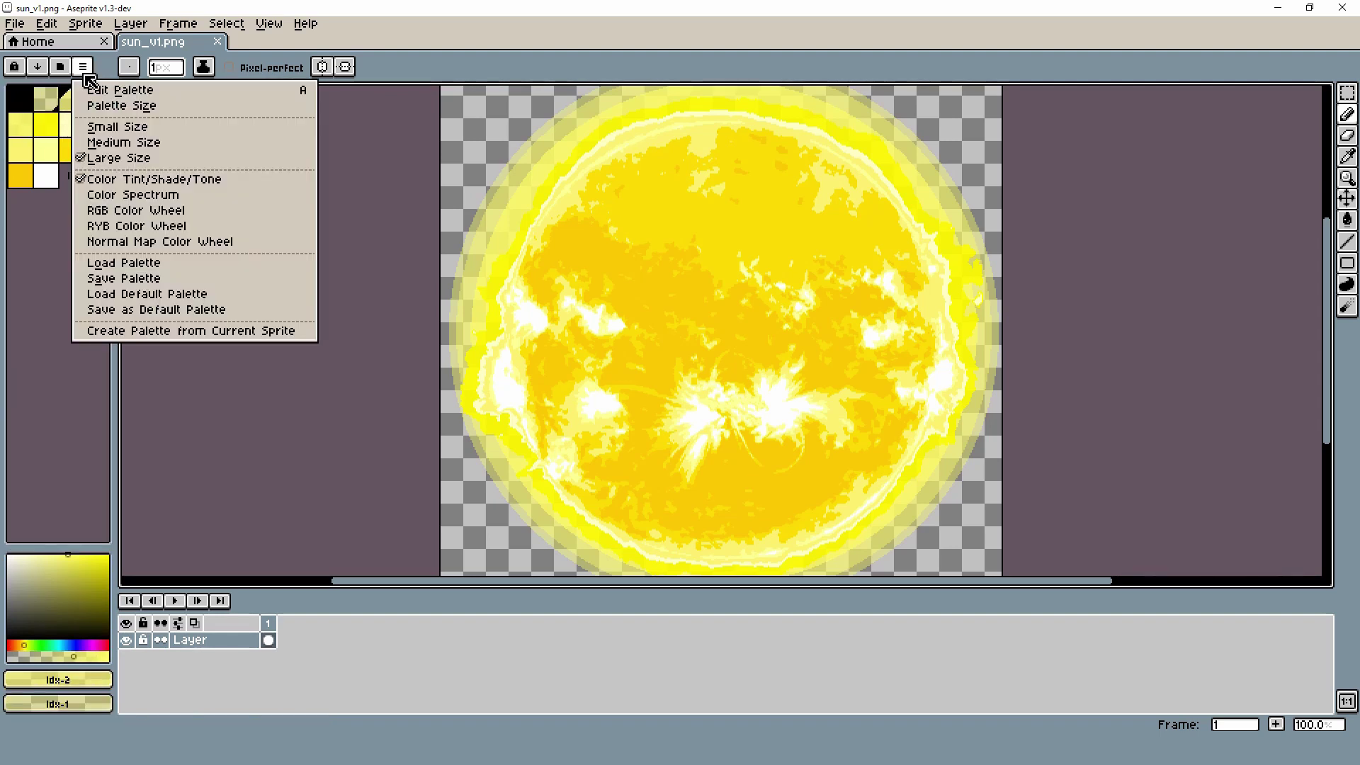
click(197, 333)
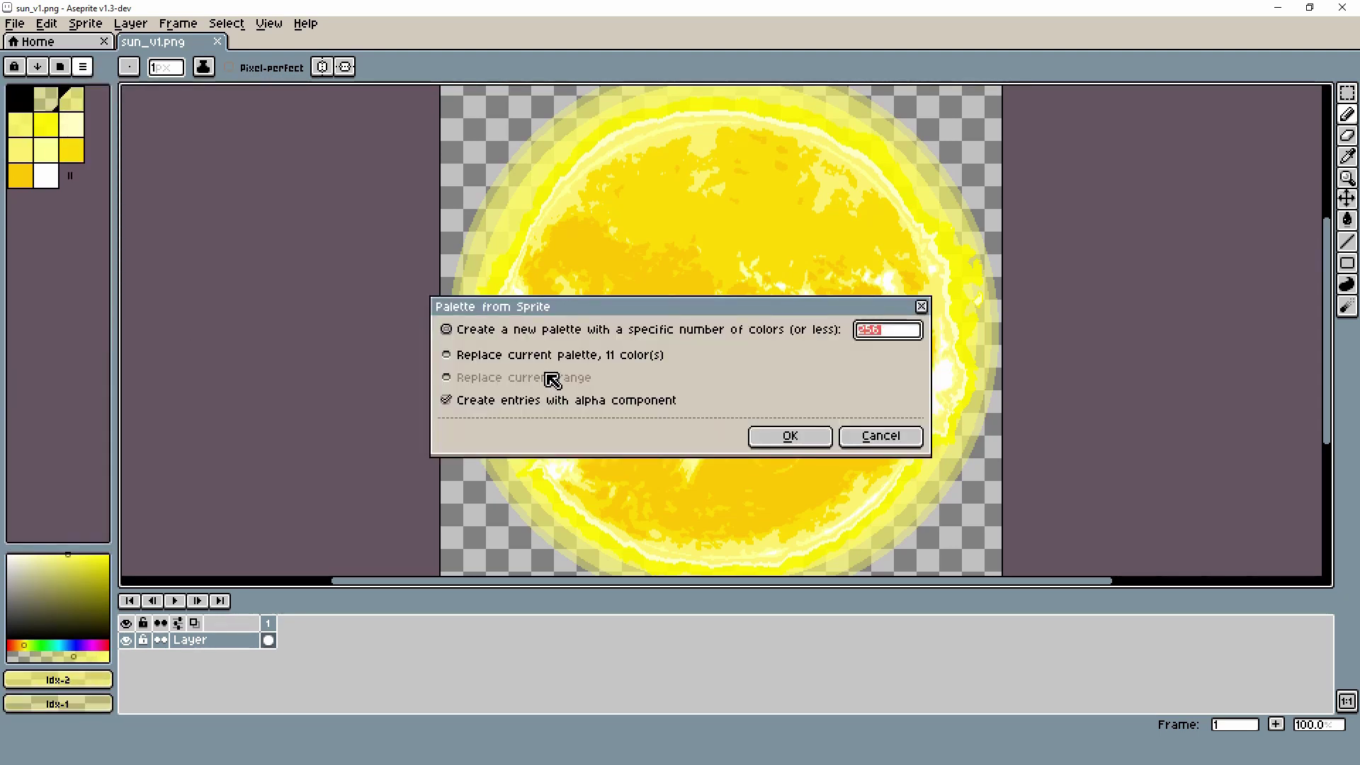
click(448, 402)
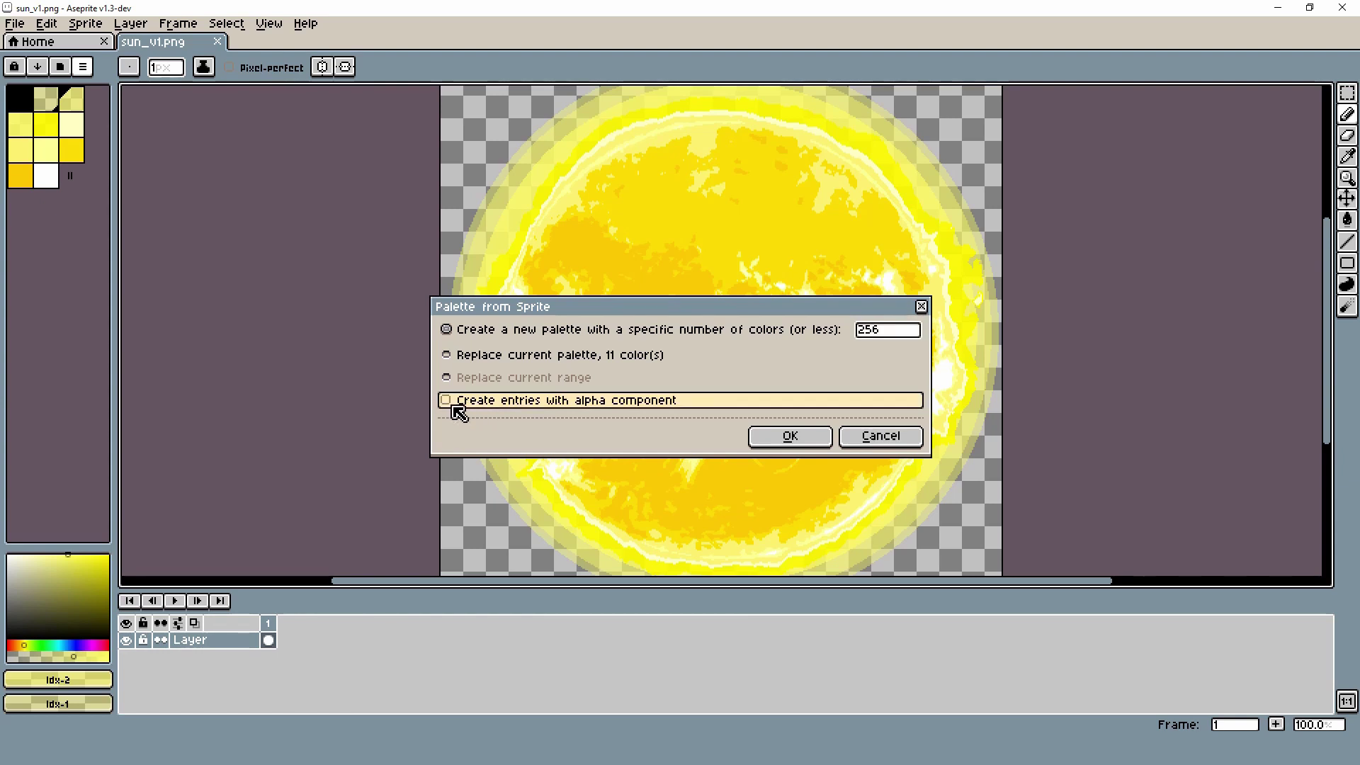
click(791, 436)
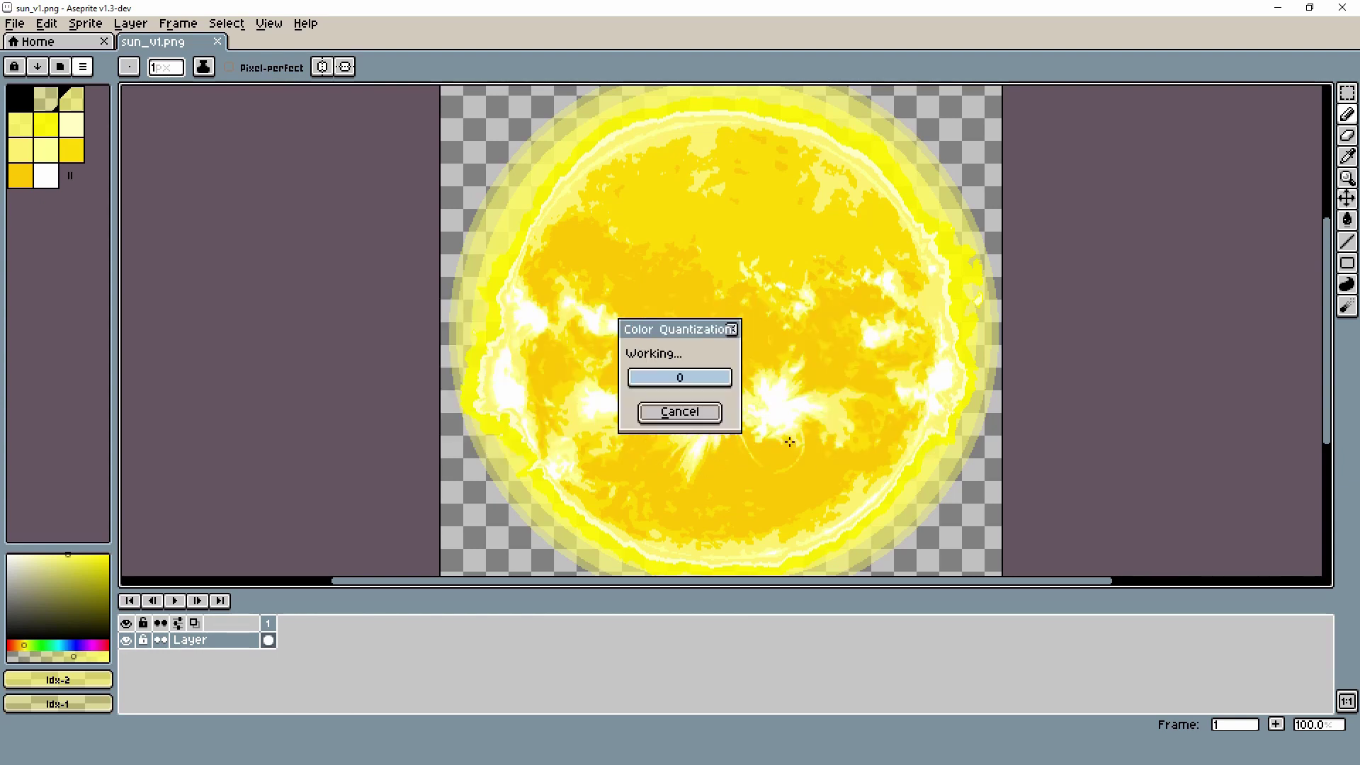
Save the generated sun palette as sun_orig in the sun_palette folder.
click(82, 67)
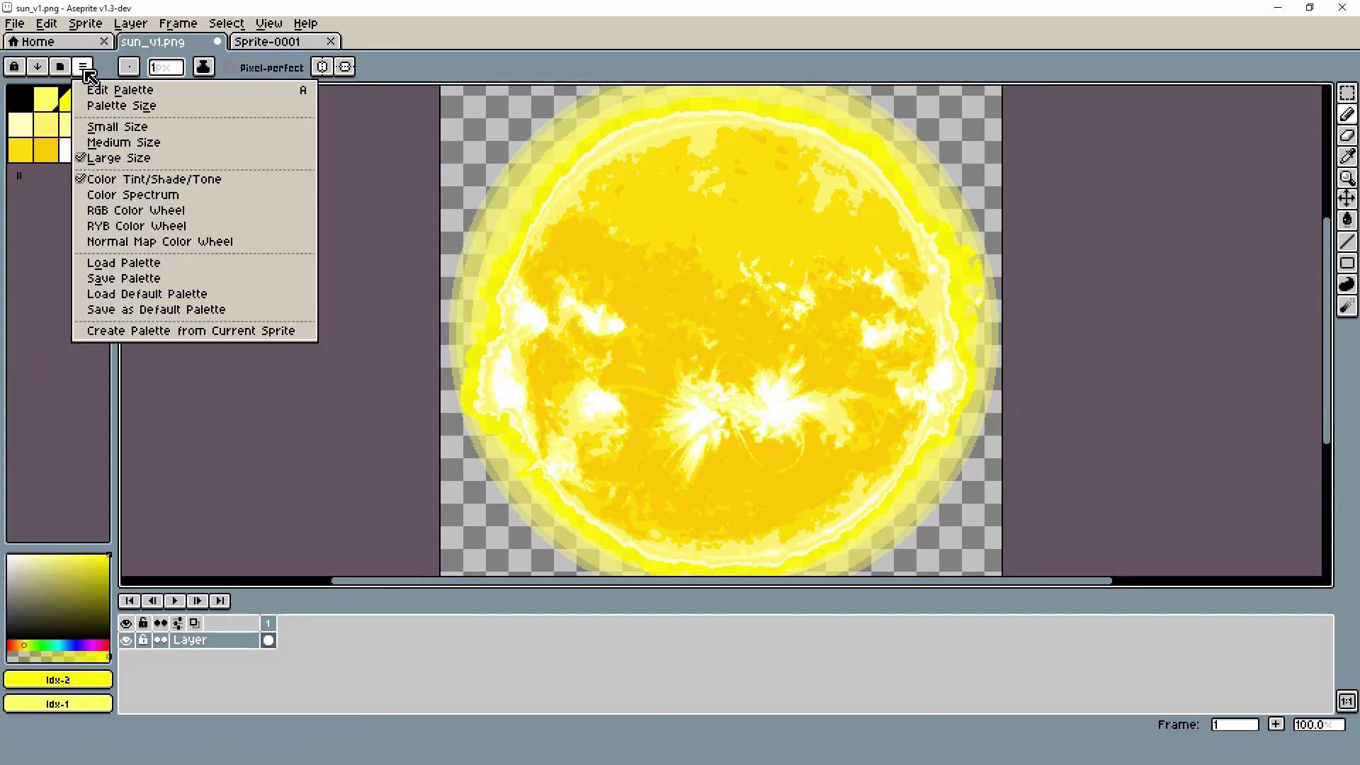
click(184, 278)
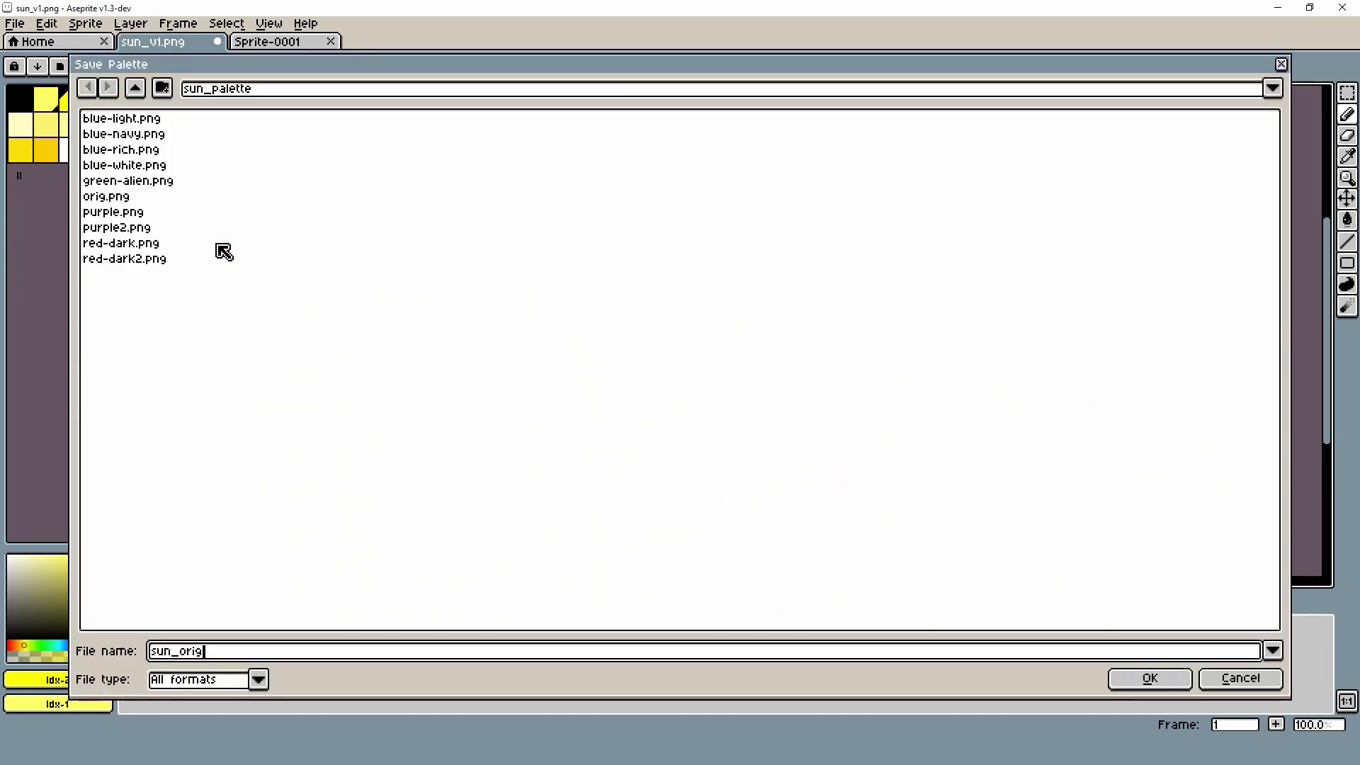
key(Return)
Load the saved sun_orig palette into the blank Sprite-0001.
click(82, 67)
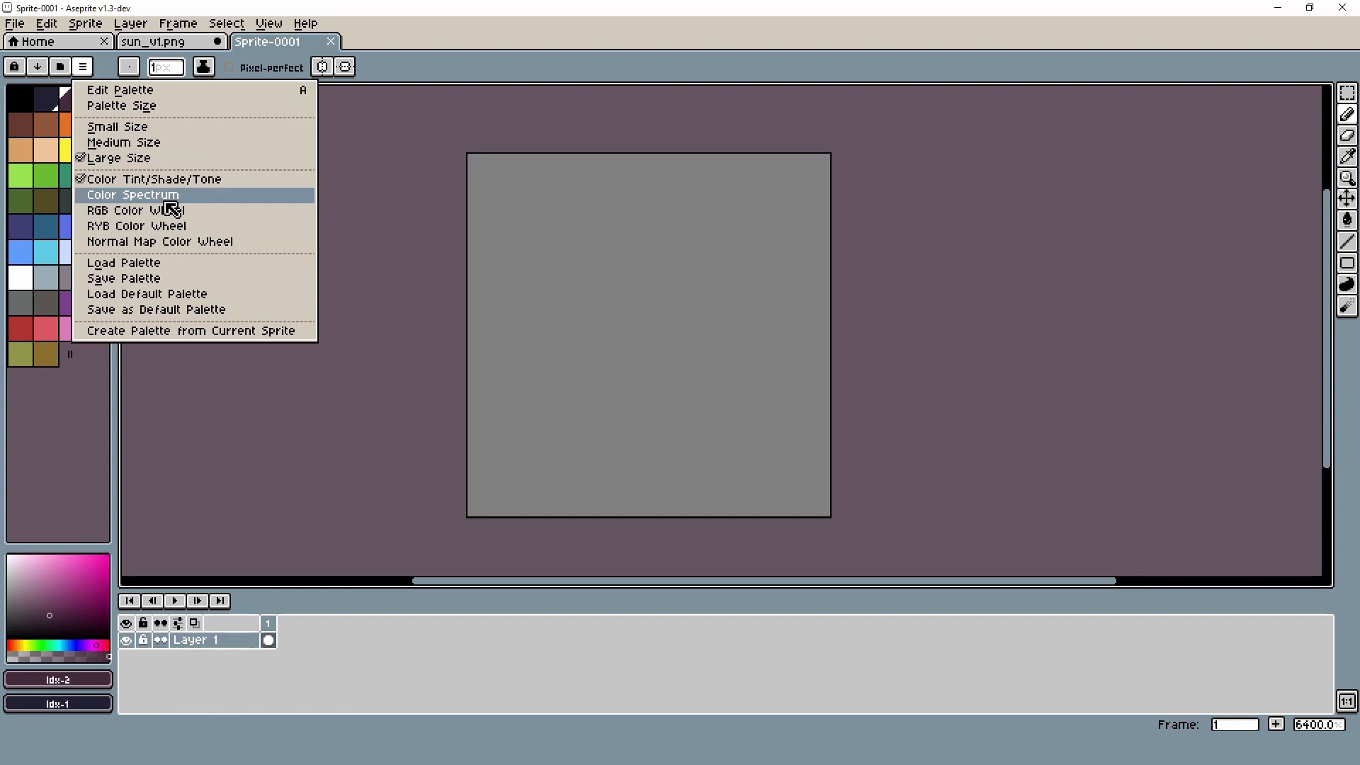
click(163, 263)
click(136, 275)
click(1132, 679)
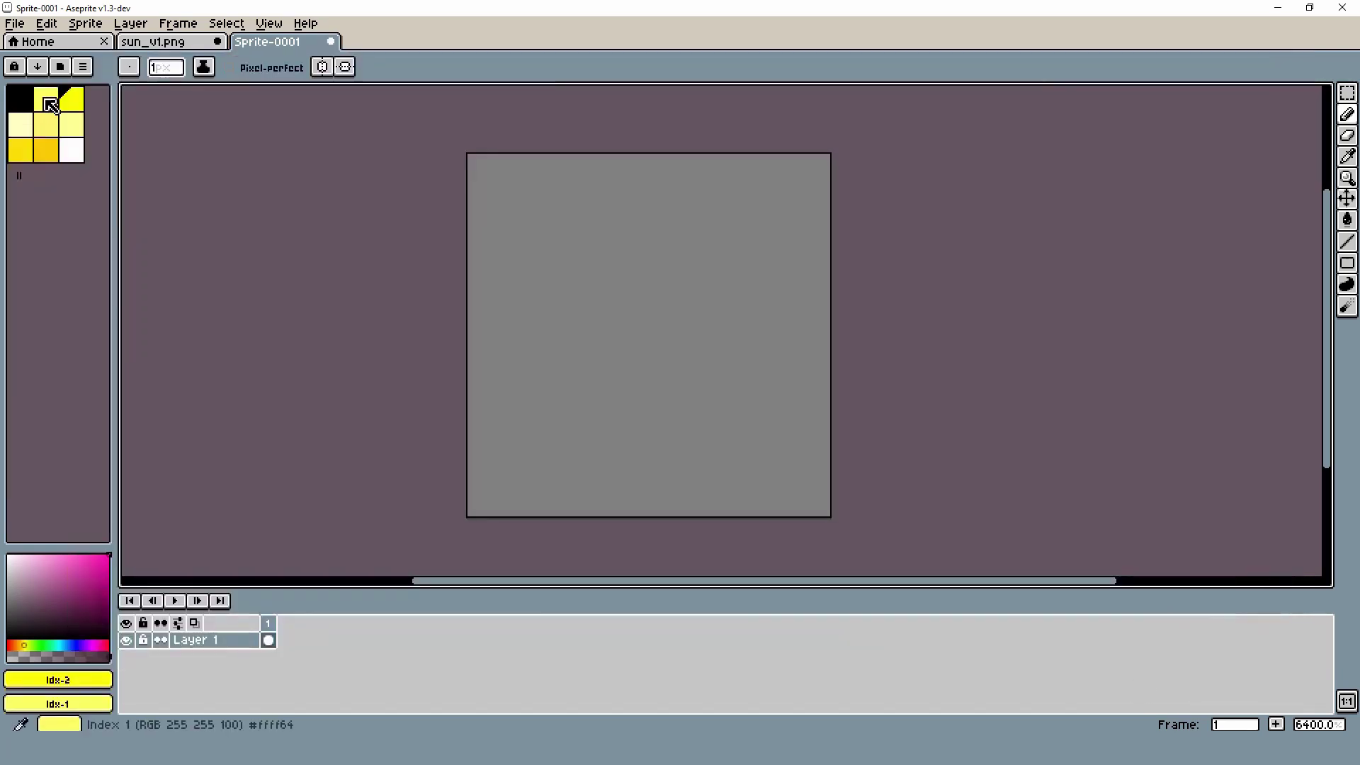
Paint palette colours 1 to 4 as single pixels, in order, across the first row of the blank sprite.
click(49, 105)
click(495, 212)
click(71, 107)
click(602, 199)
click(28, 124)
click(694, 198)
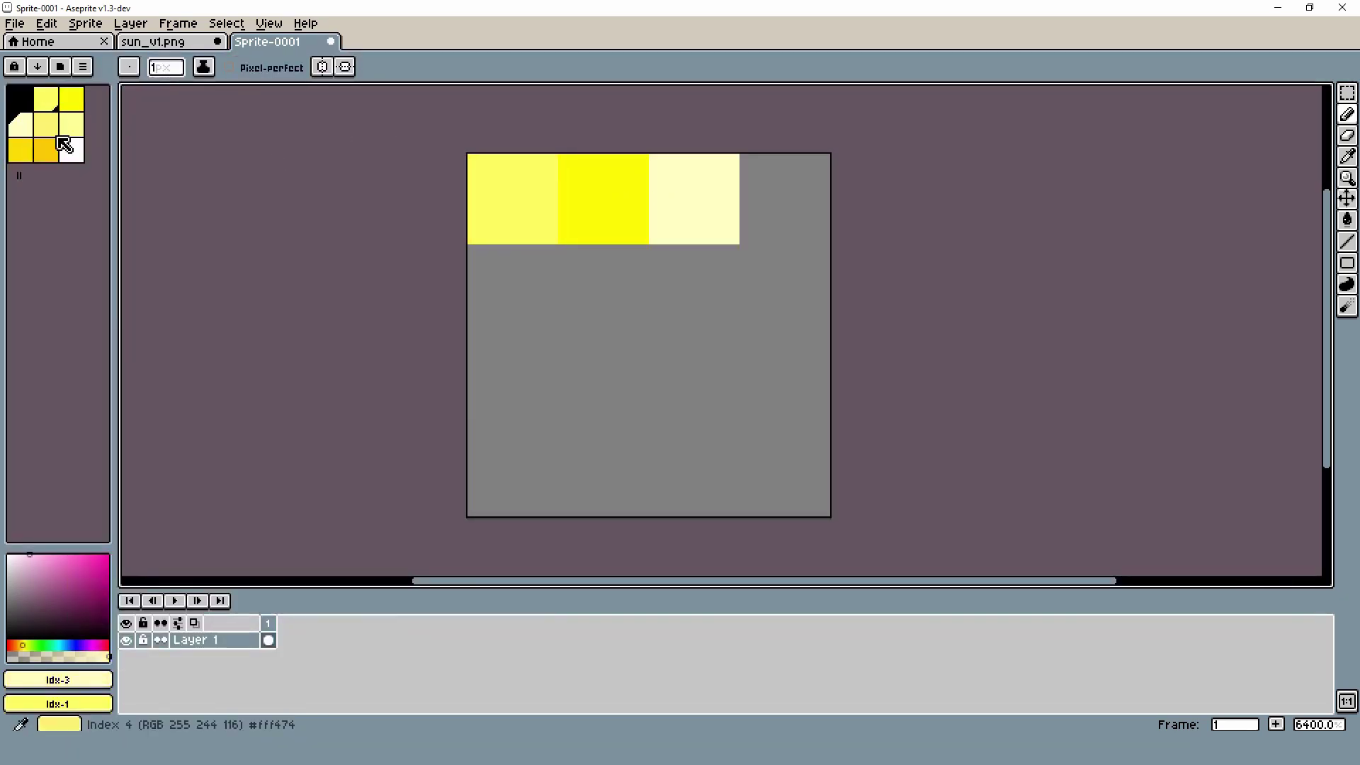
click(58, 138)
click(775, 194)
Paint palette colours 5 to 8 as single pixels, in order, across the second row of the sprite.
click(20, 124)
click(512, 290)
click(19, 150)
click(597, 292)
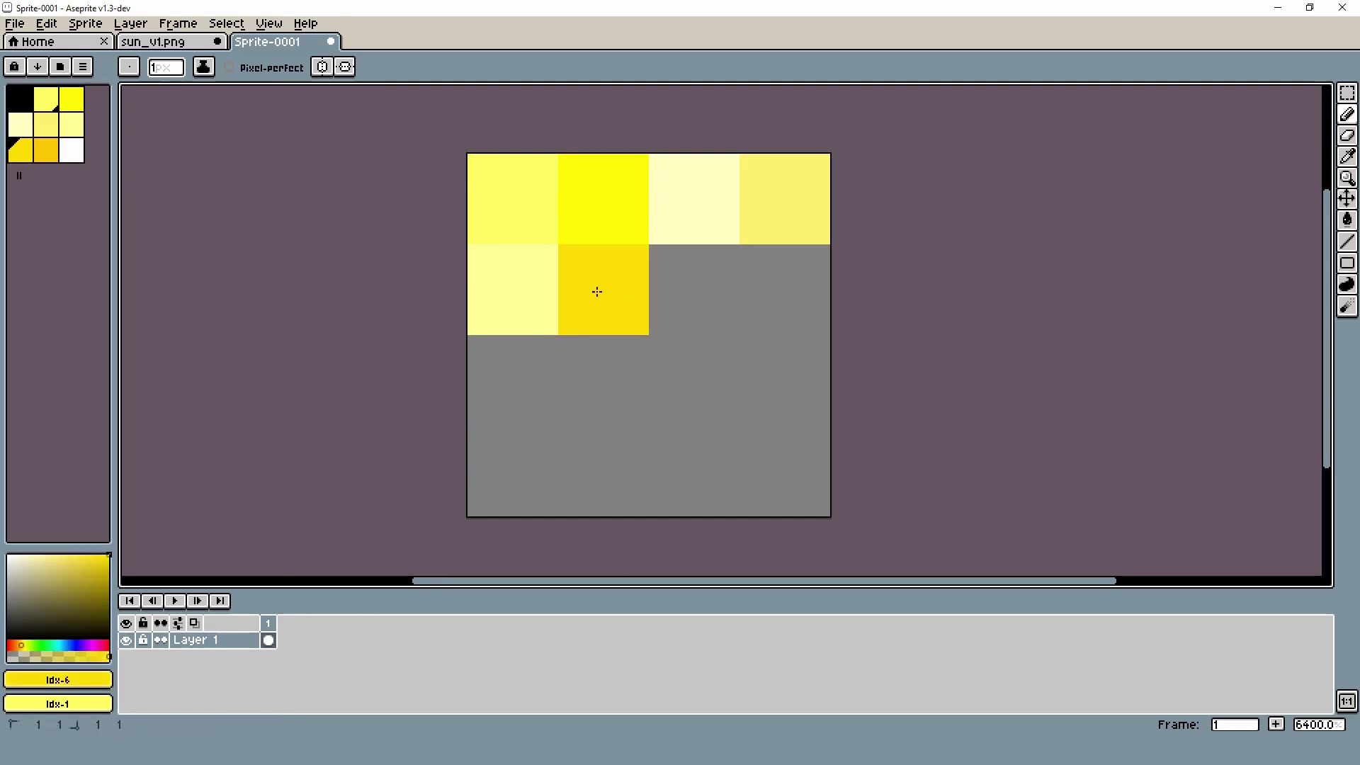
click(45, 149)
click(694, 290)
click(70, 150)
click(760, 305)
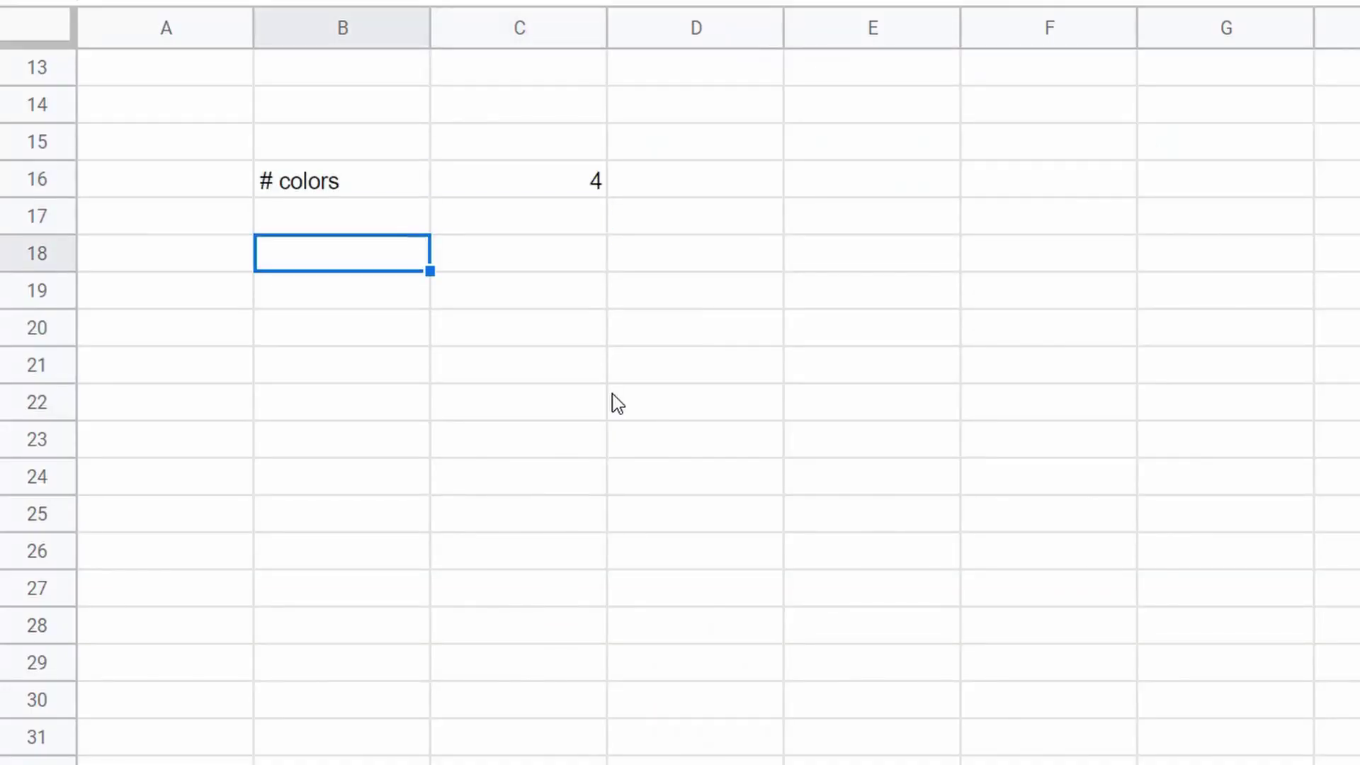
Enter the colour indices 0, 1, 2 and 3 down cells B18 to B21.
text(0)
key(Return)
text(1)
key(Return)
text(2)
key(Return)
text(3)
Head column C with UV in C17 and enter 0 as its first value in C18.
key(Right)
key(Up)
key(Up)
key(Up)
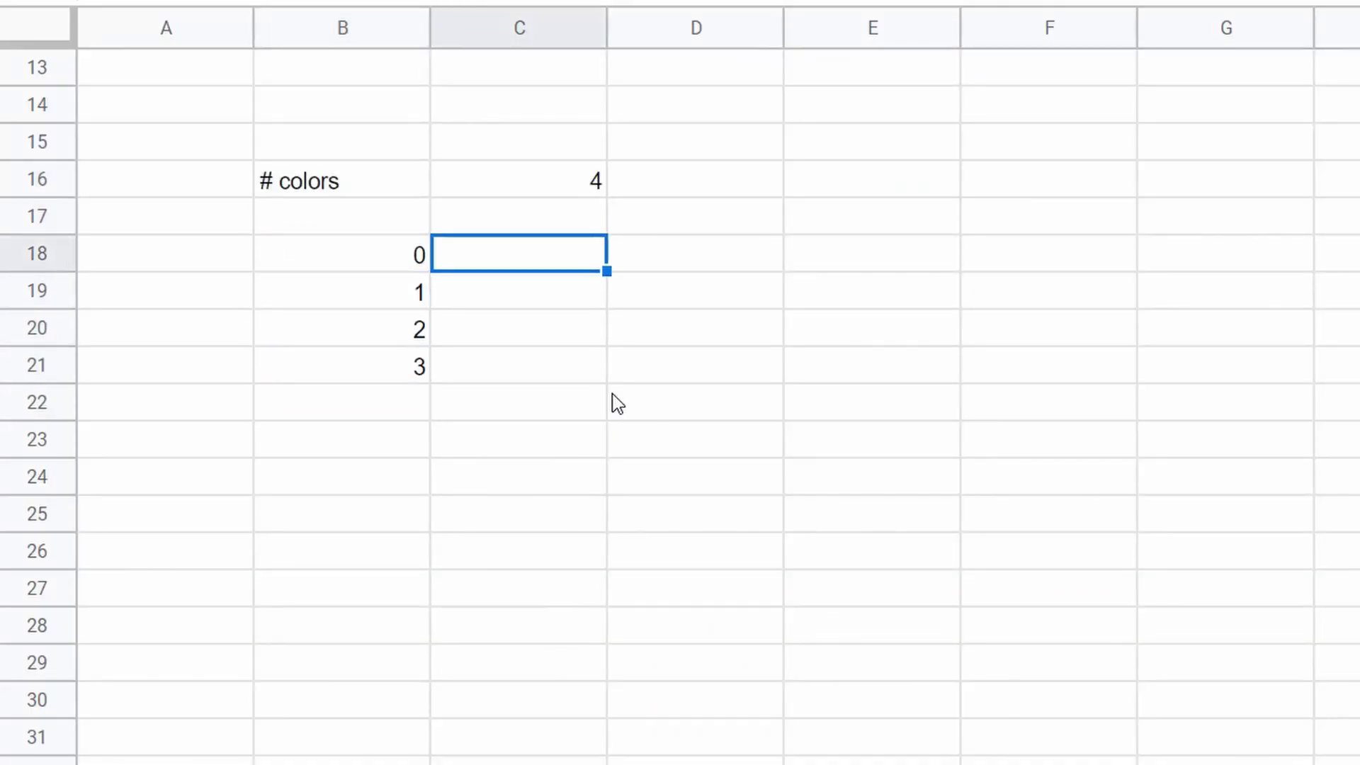
key(Up)
text(UV)
key(Return)
text(=)
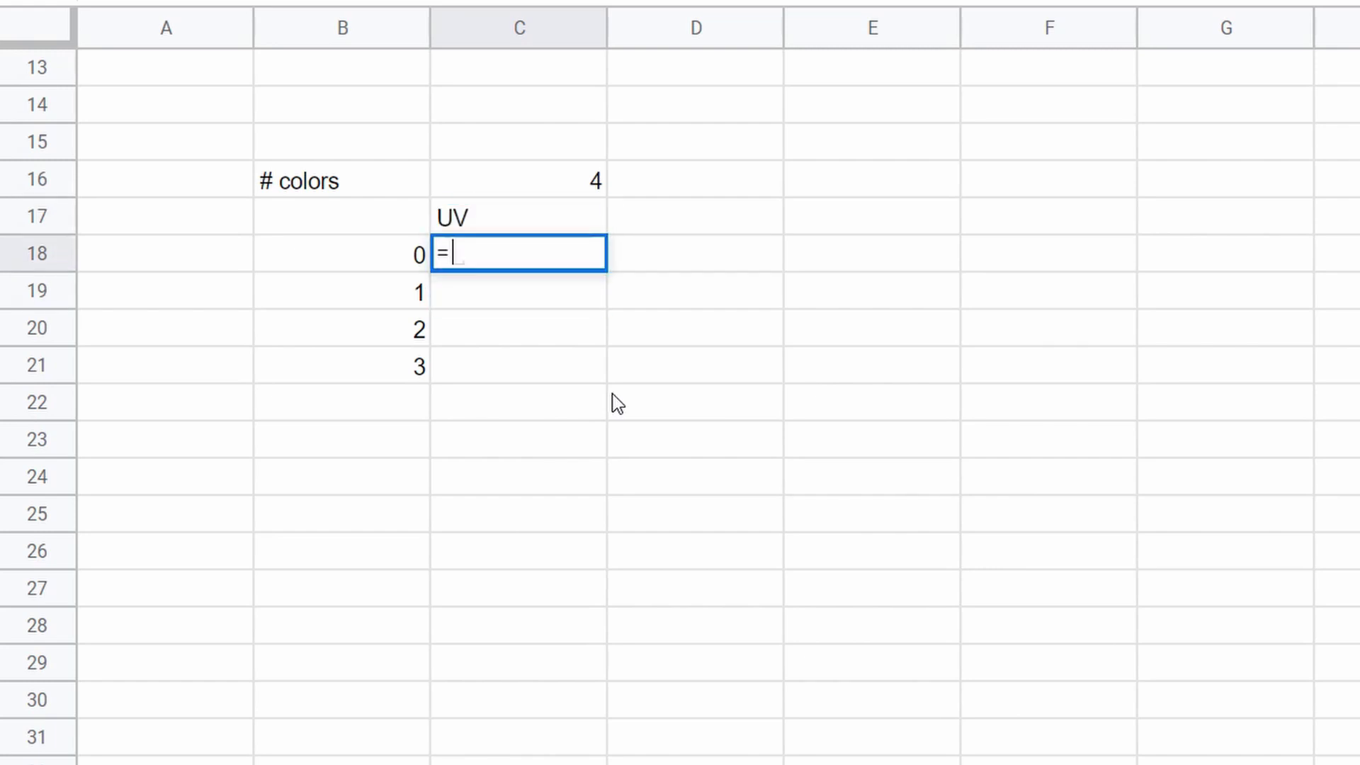
key(BackSpace)
text(0)
key(Return)
Calculate the UV for index 1 in C19 with the formula =1/(C16-1).
text(=1/()
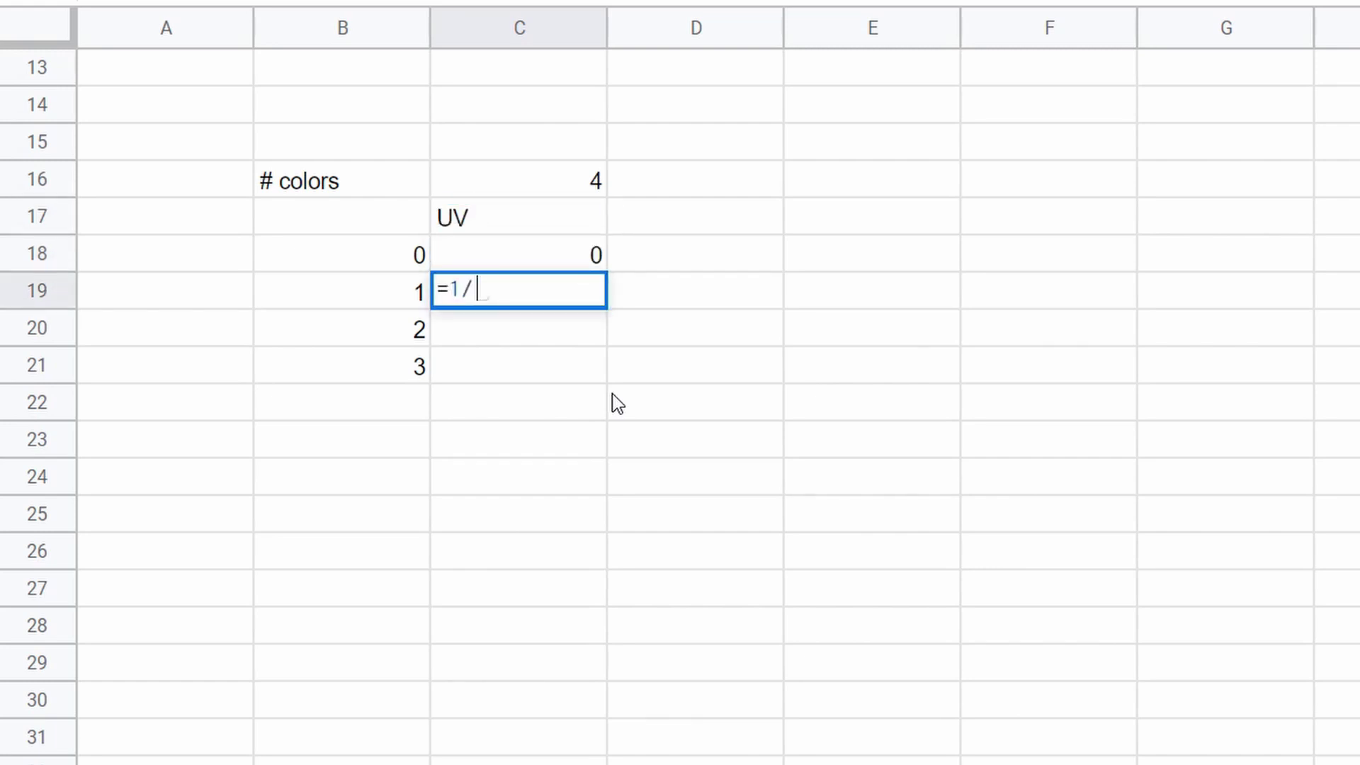
click(528, 188)
text(-1)
key(Return)
Enter =C19+1/(C16-1) in C20 with the C16 row reference locked, and fill it down to C21.
text(=)
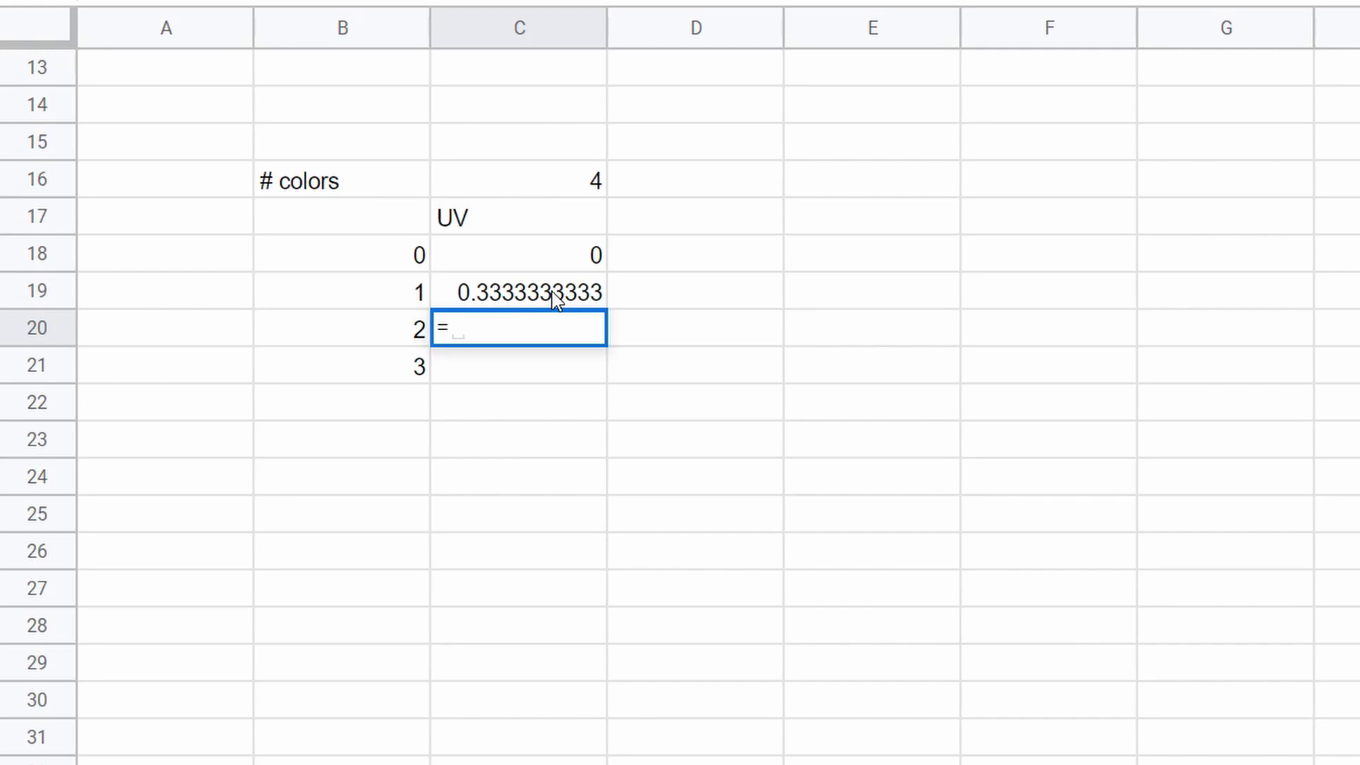
click(552, 294)
text(+1/)
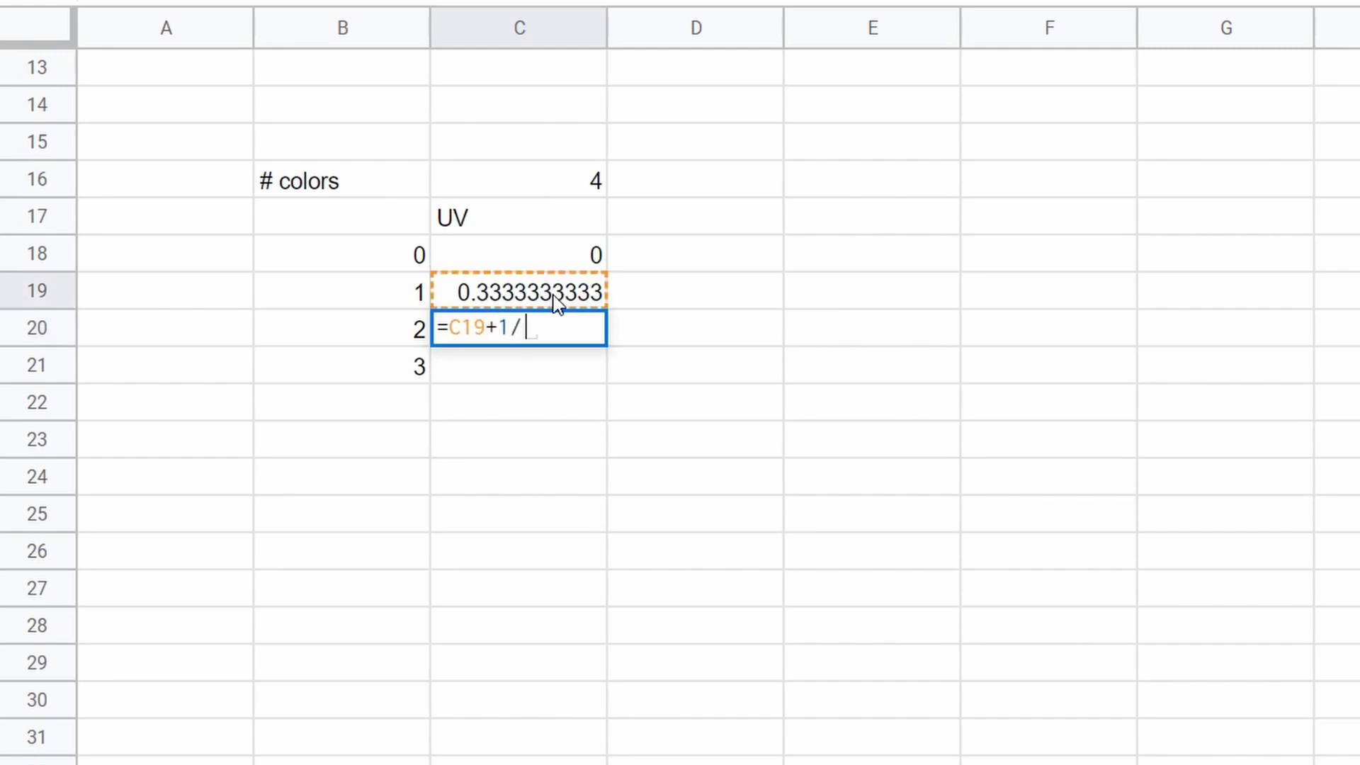
text(()
click(561, 190)
text(-1))
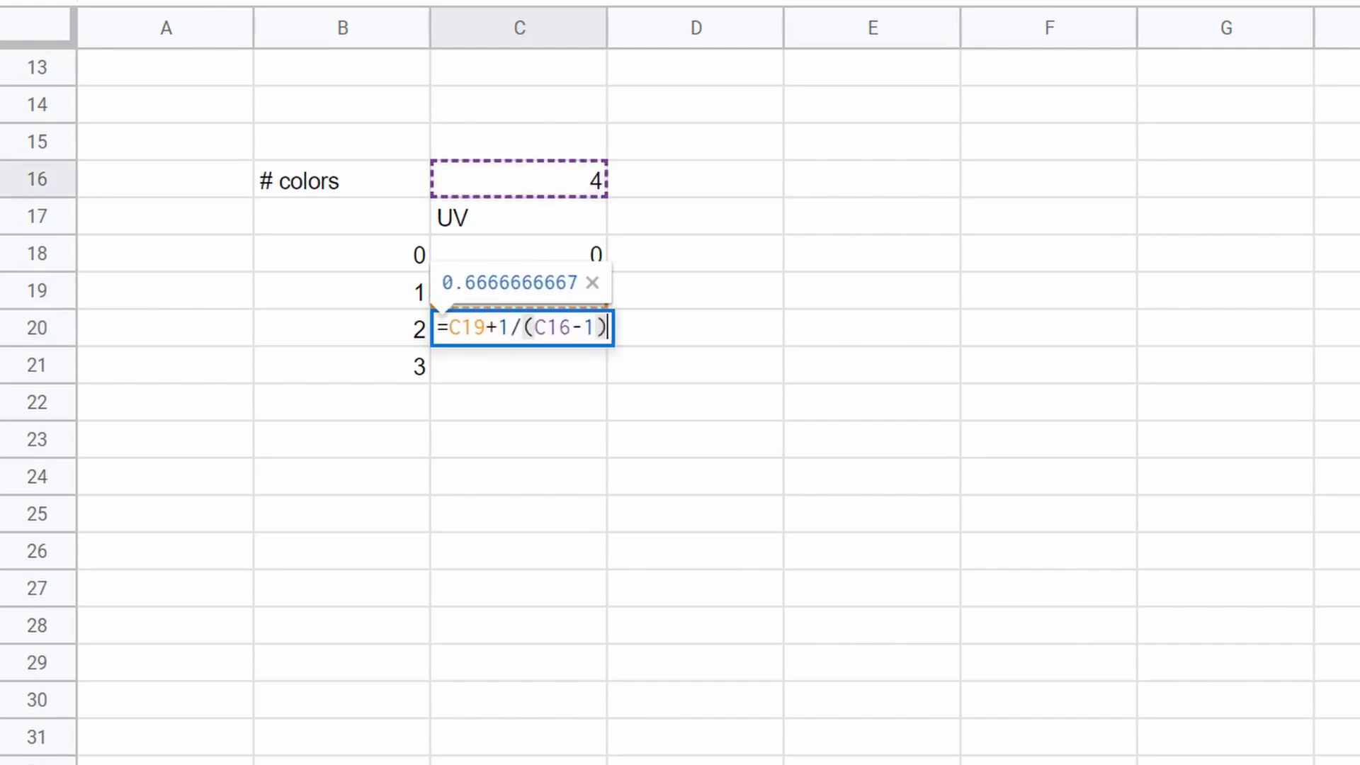
key(Left)
key(Left)
key(Left)
key(Left)
key(Left)
key(Left)
text($)
key(Return)
key(shift+Up)
key(ctrl+d)
Add the heading Color 0-255 in D17, beside the UV heading.
click(744, 265)
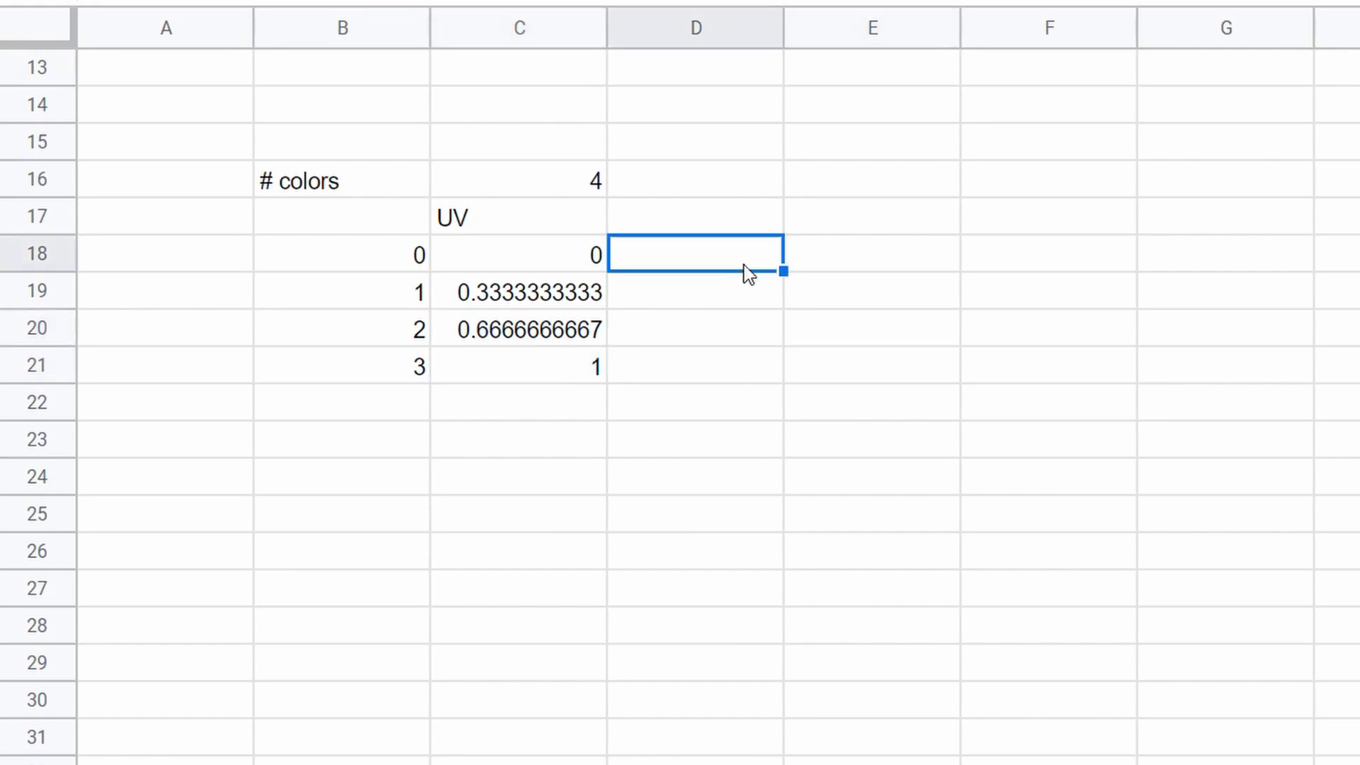
click(731, 224)
text(Color 0-25)
key(BackSpace)
text(-255)
key(Return)
Enter =C18*255 in D18 and fill the formula down alongside the UV values.
text(=)
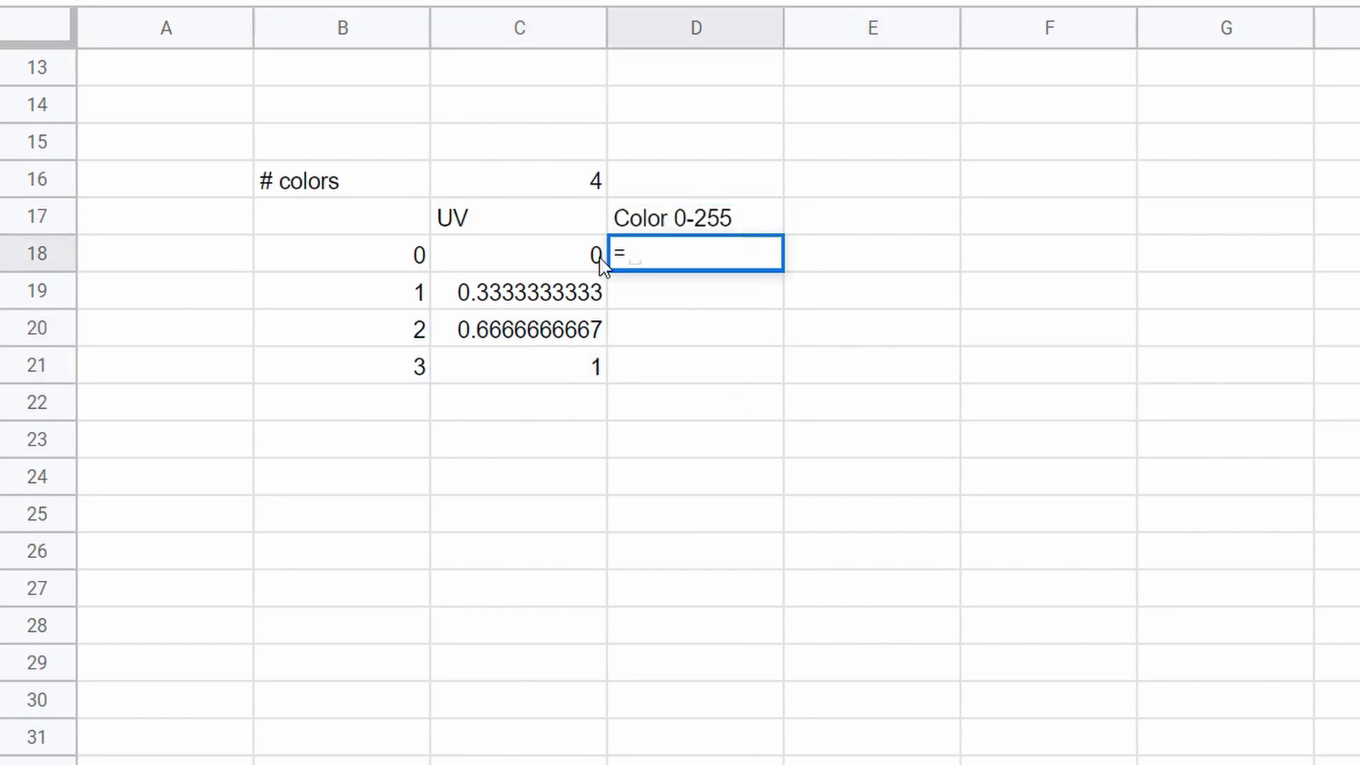
click(588, 258)
text(*255)
key(Return)
click(773, 262)
double_click(782, 271)
click(978, 333)
drag(510, 290, 779, 298)
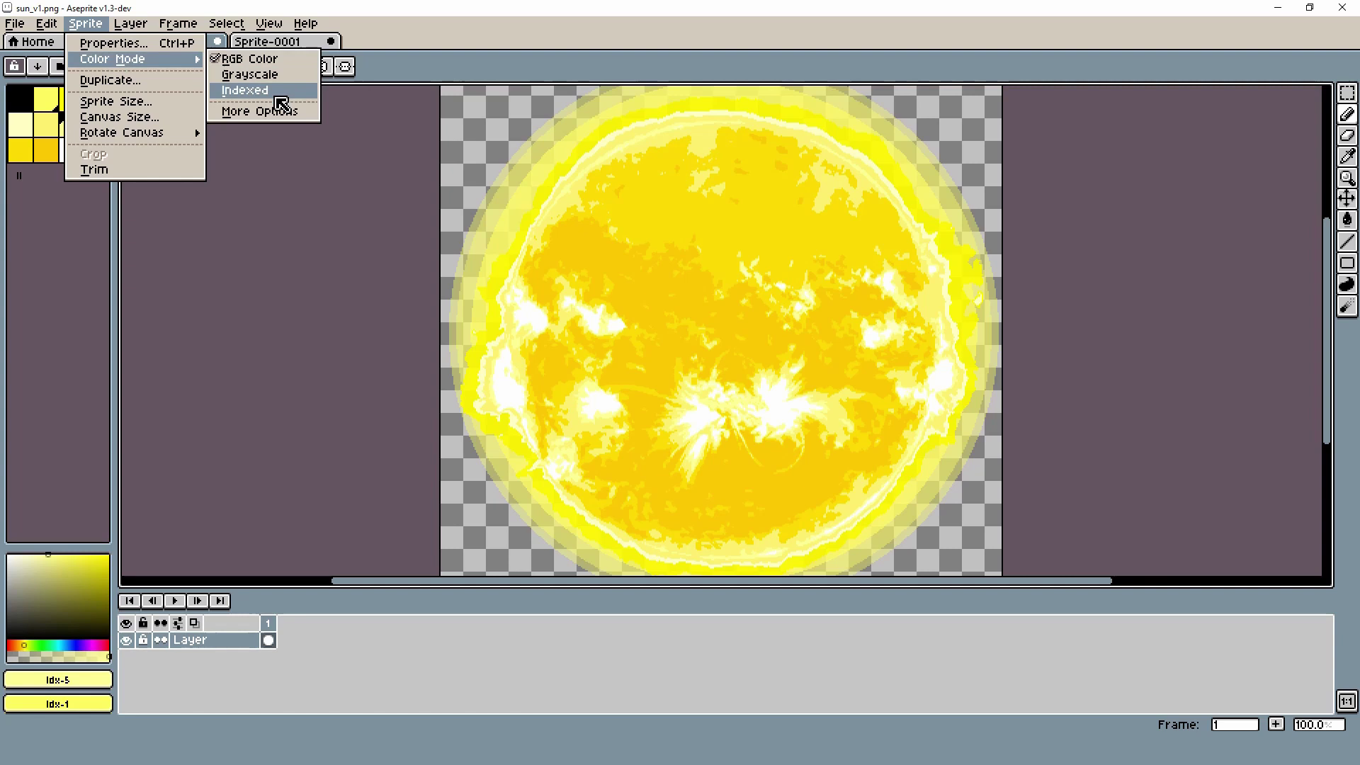
In Aseprite, convert sun_v1.png to Indexed colour mode and set palette colour 1 to RGB 0, 0, 0.
click(272, 97)
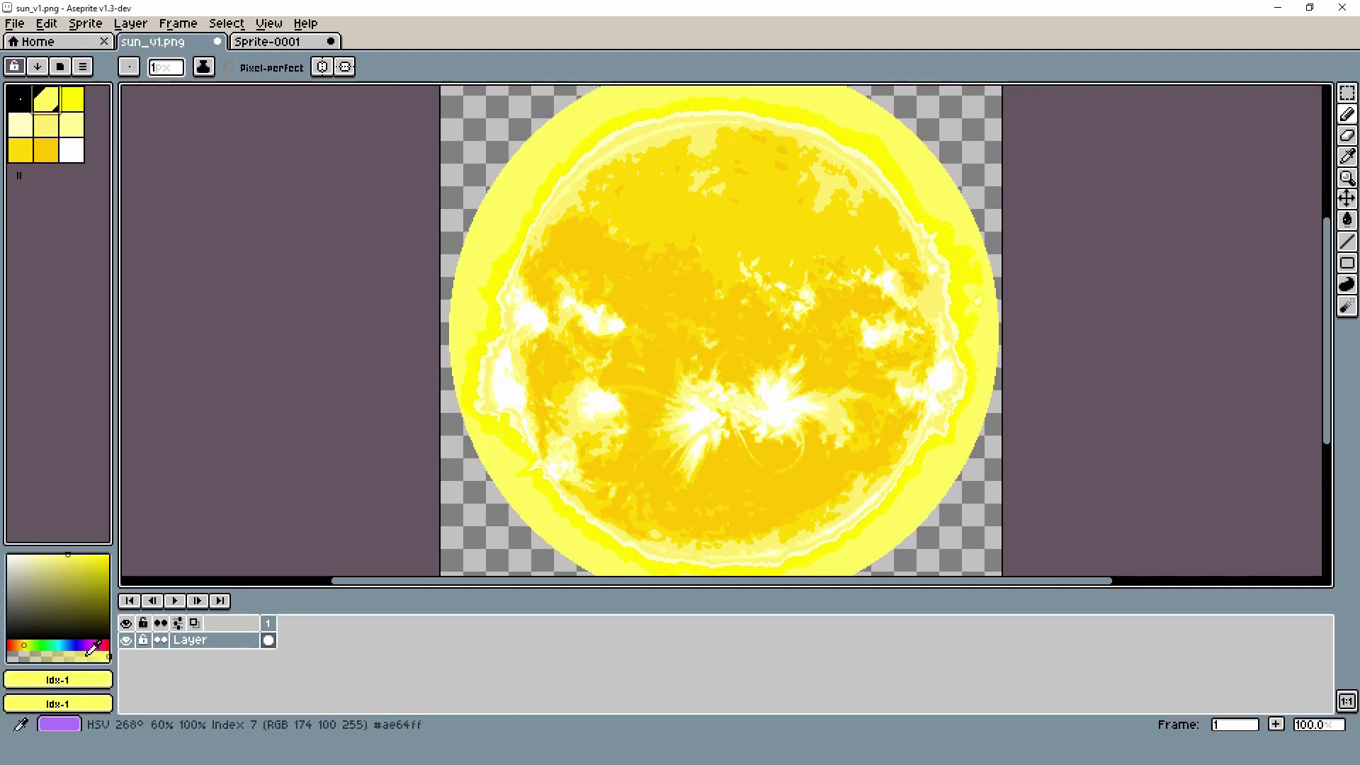
click(58, 680)
drag(145, 628, 8, 627)
key(Tab)
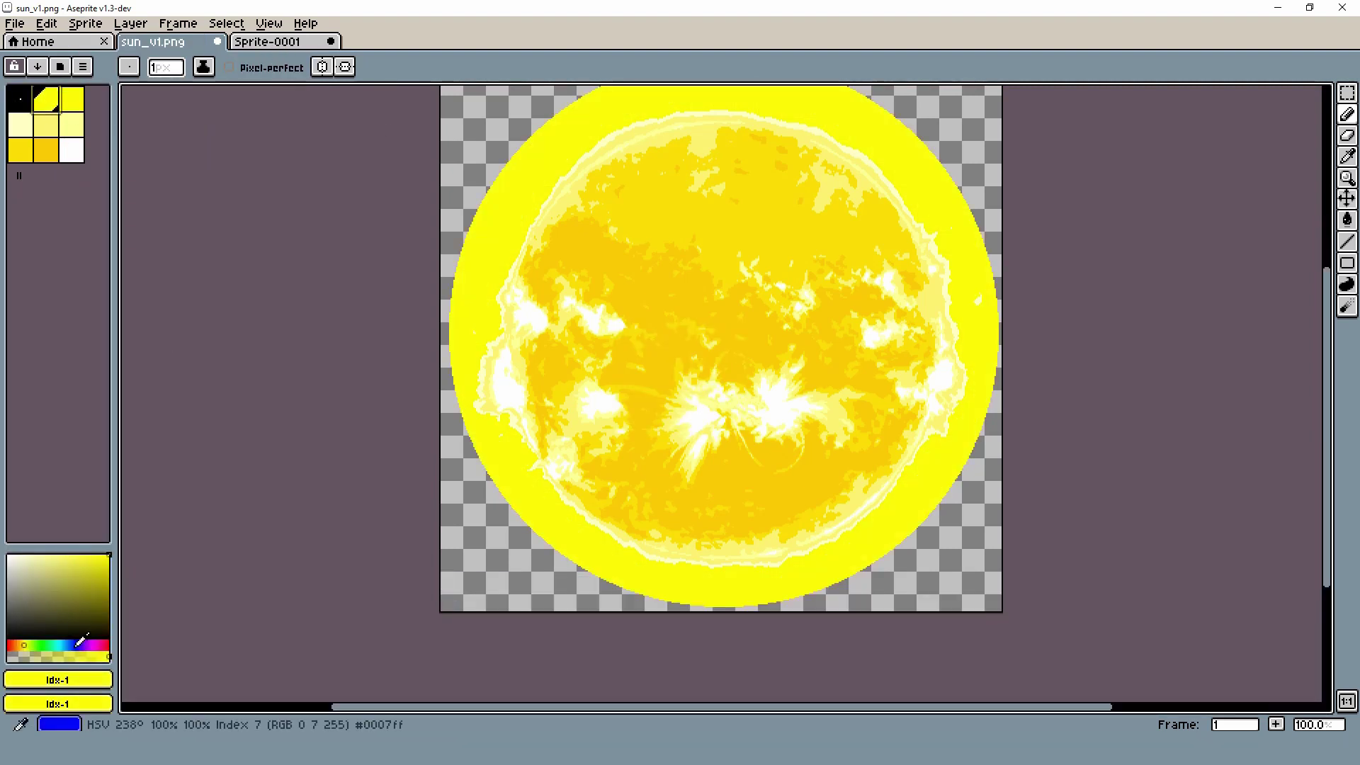
click(58, 680)
text(0)
key(Tab)
text(0)
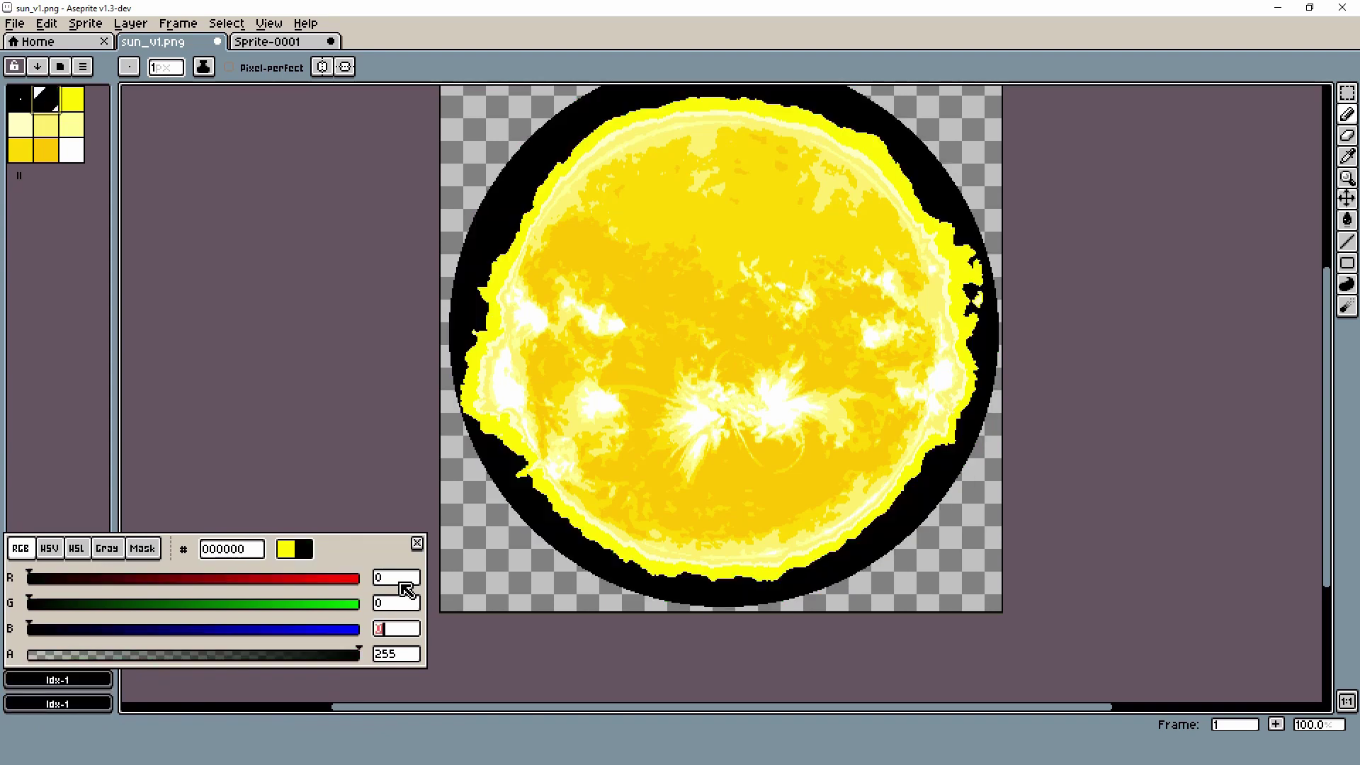
click(409, 540)
Set palette colour 2 to RGB 85, 0, 0.
click(75, 110)
click(57, 681)
click(400, 579)
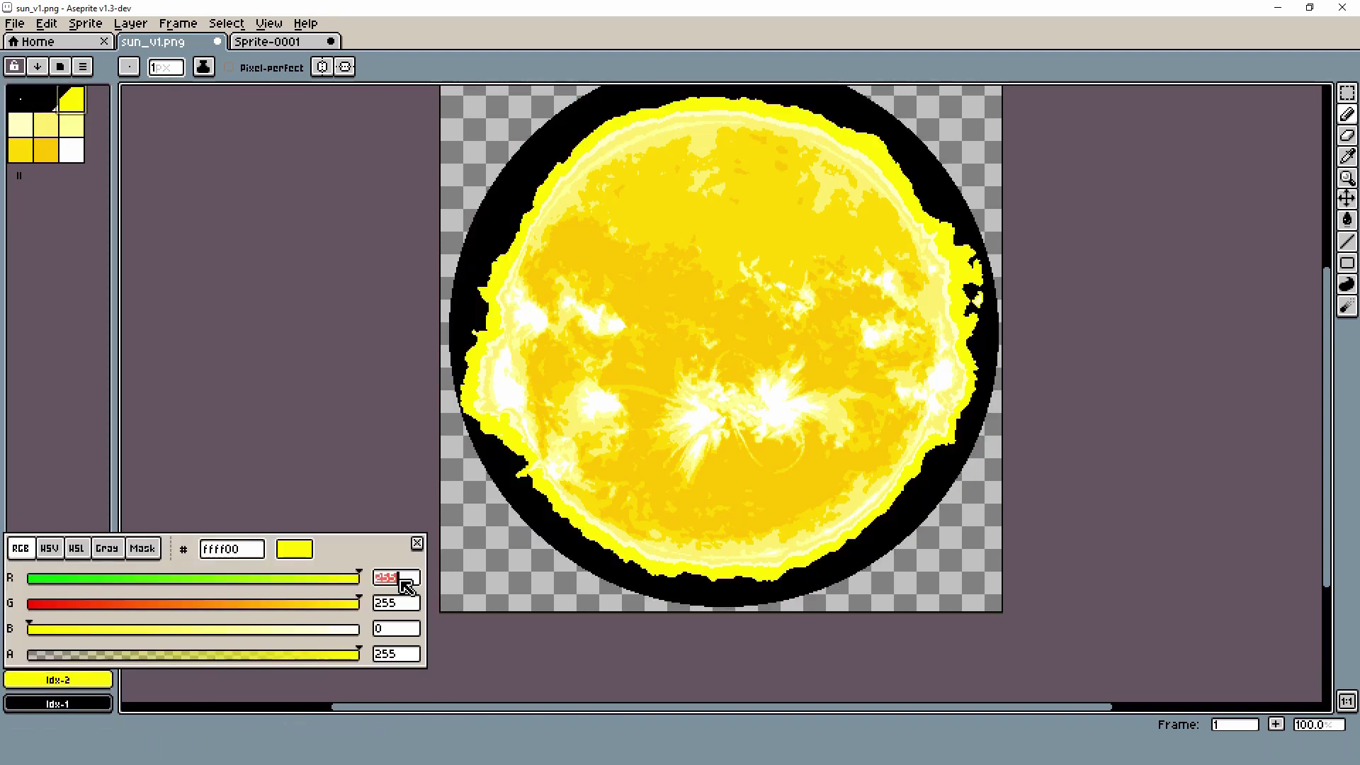
text(85)
key(Tab)
text(0)
key(Tab)
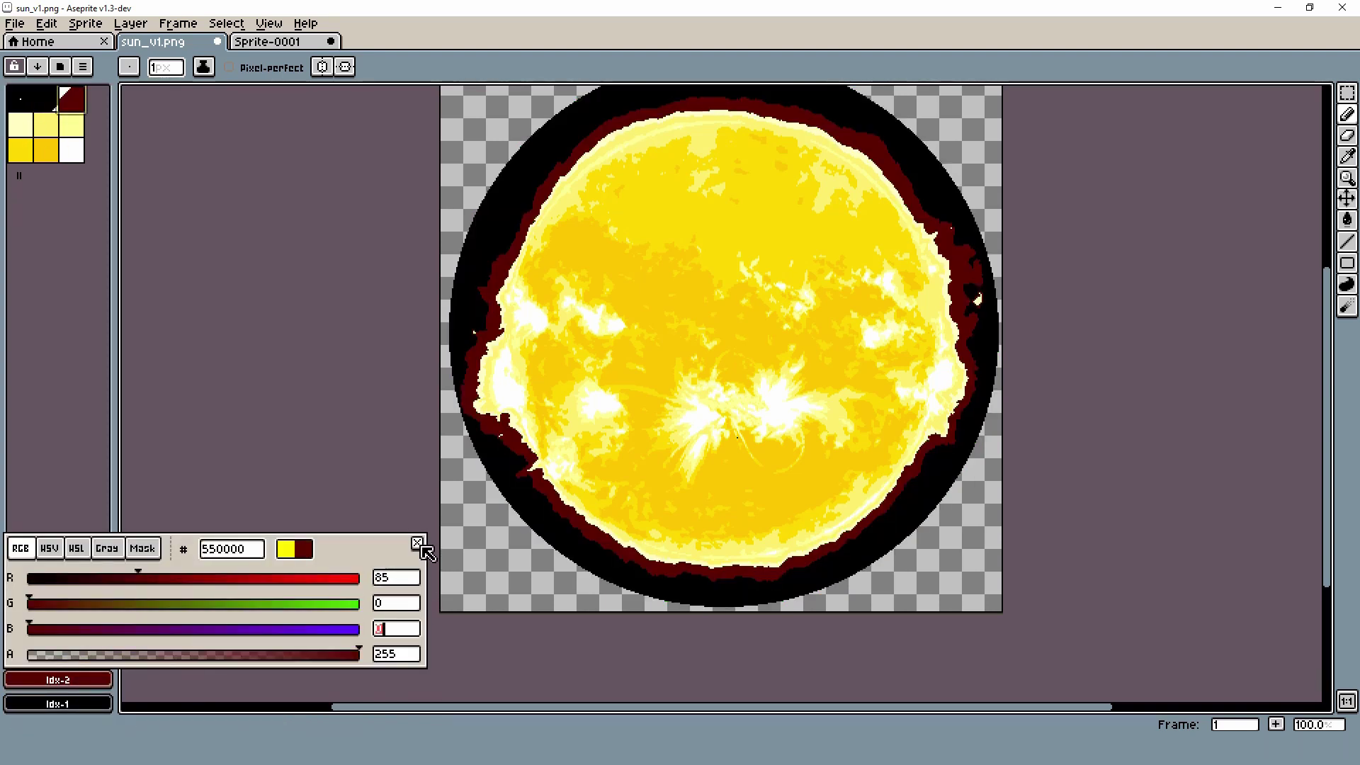
click(418, 542)
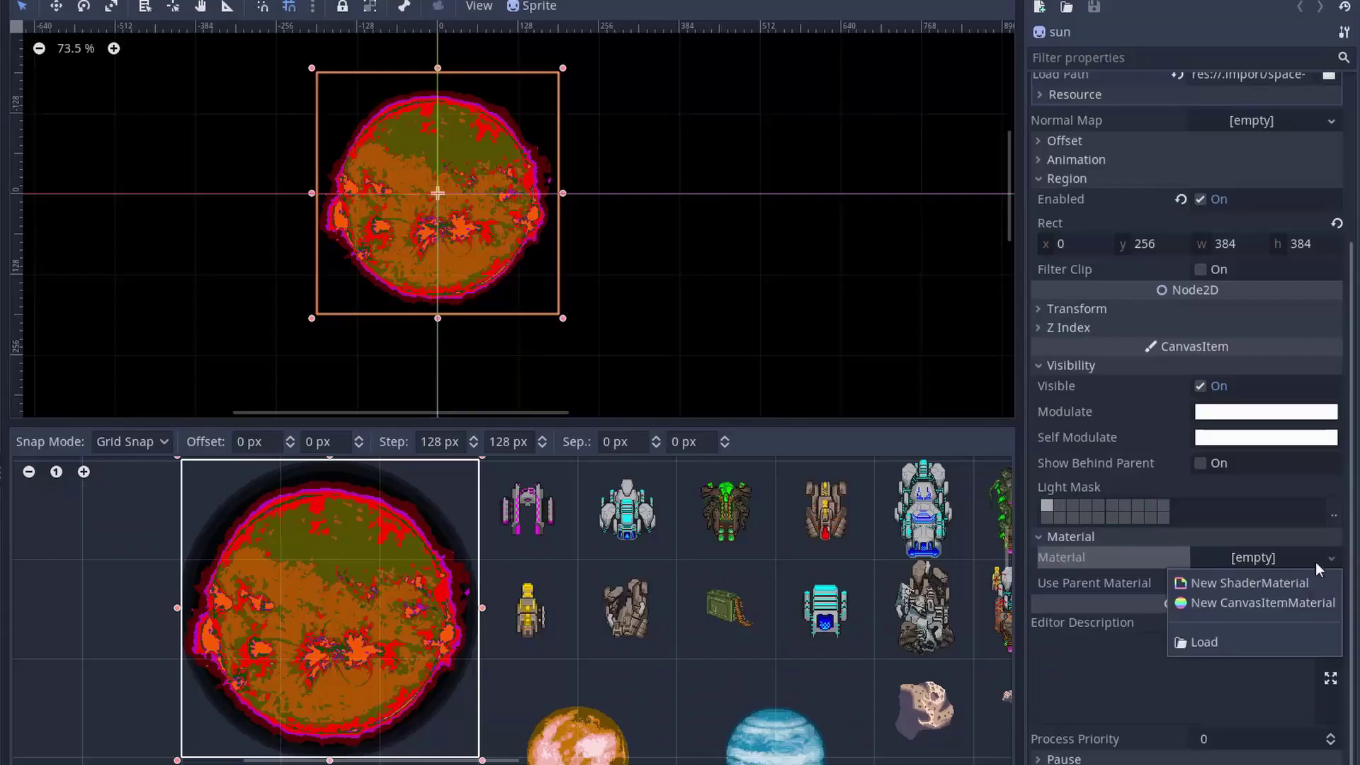
In Godot, give the sun sprite a new ShaderMaterial with a new Shader and open its code.
click(1275, 582)
click(1262, 516)
click(1241, 549)
click(1259, 511)
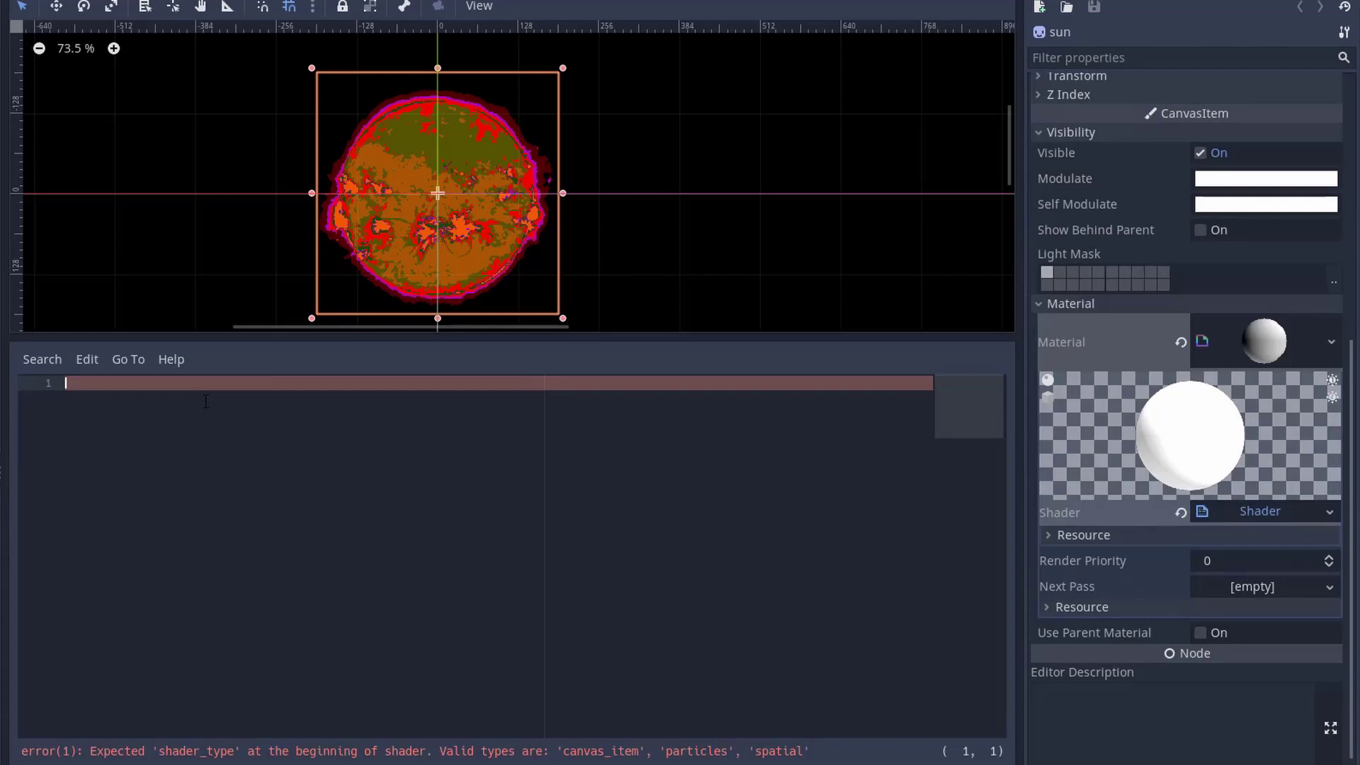
Start the shader with shader_type canvas_item; and declare uniform sampler2D palette;.
key(BackSpace)
text(;)
key(Return)
key(Return)
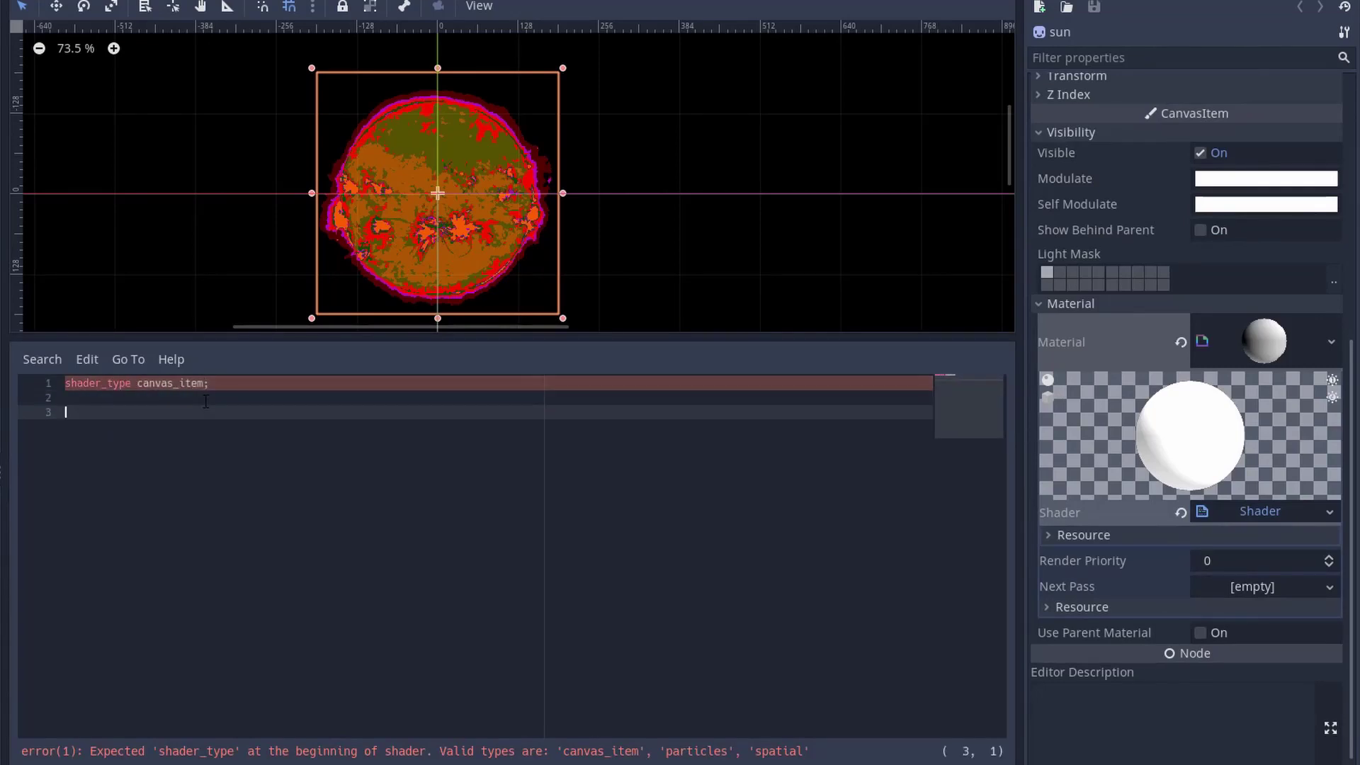
text(uniform sampler2D palette;)
key(Return)
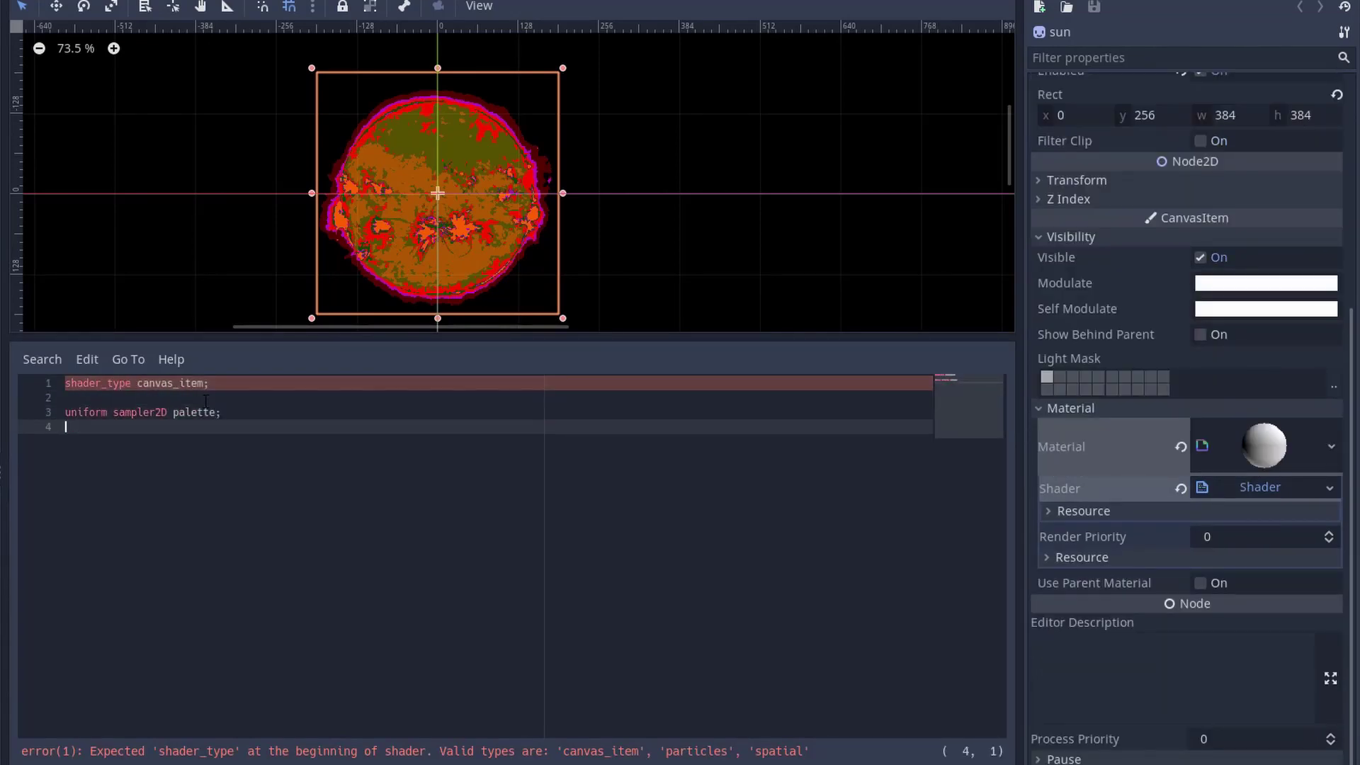
Add a void fragment() function that begins with vec4 rgba = texture(TEXTURE, UV);.
key(Return)
text(void fragment() {)
key(Return)
text(vec4 rgba)
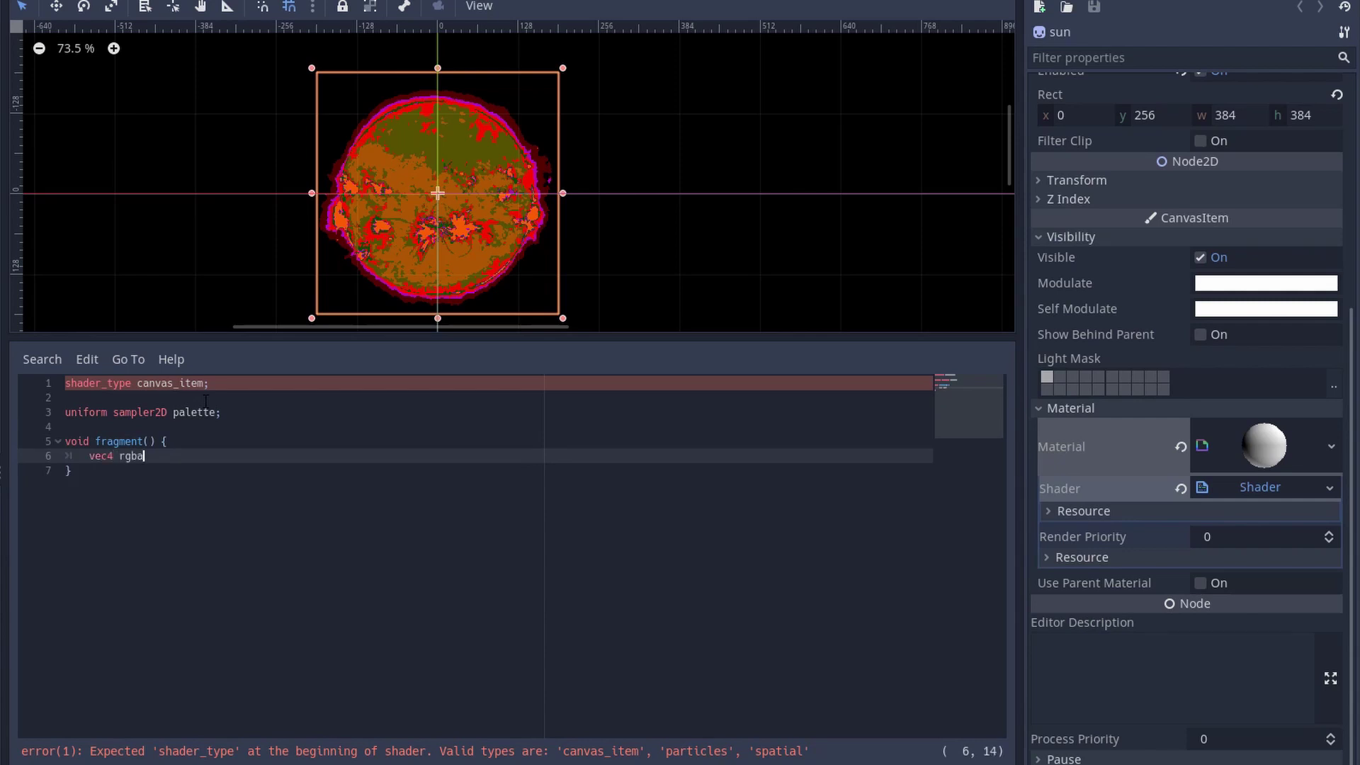
text(RE, UV);)
key(Return)
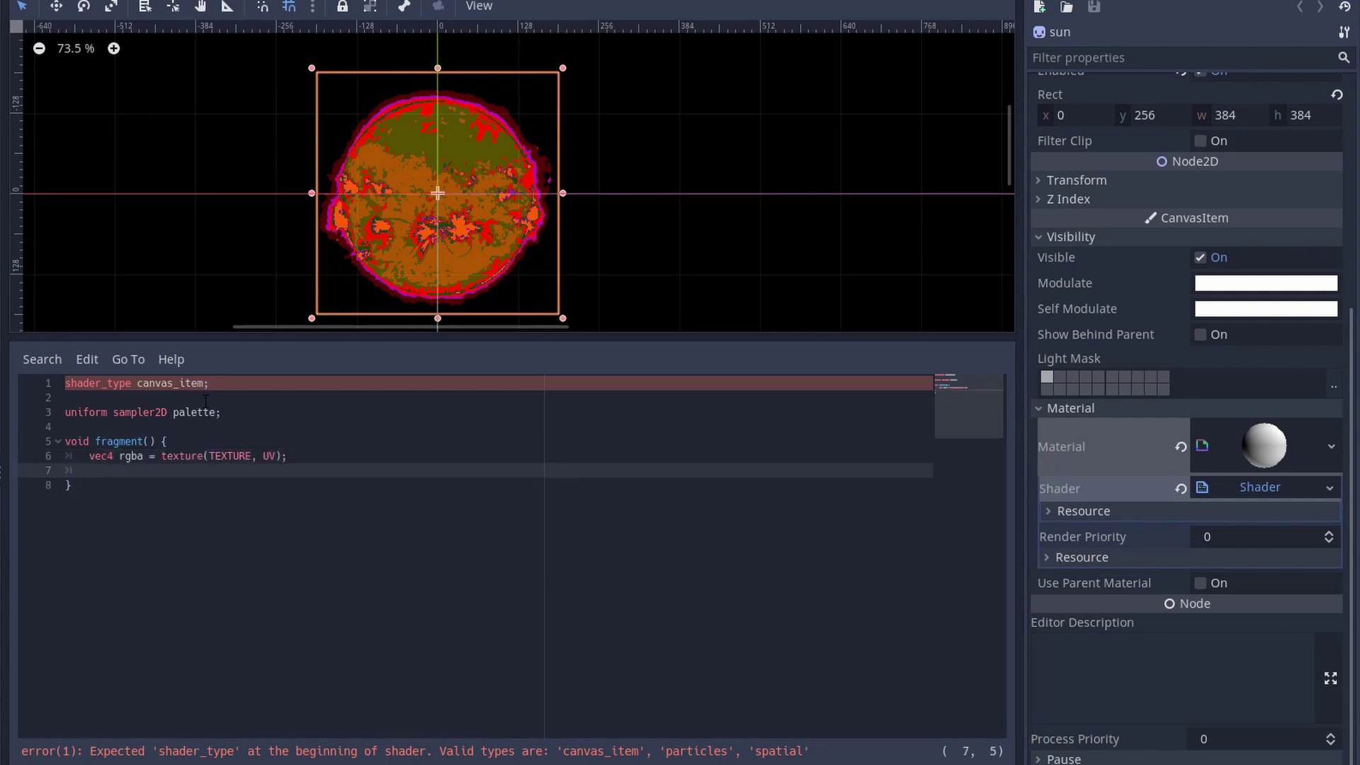
Declare vec4 final_color = texture(palette, vec2(rgba.r, rgba.g)); and set final_color.a to rgba.a.
text(vec4 final_color = texture(palette, vec2(rgba.r)
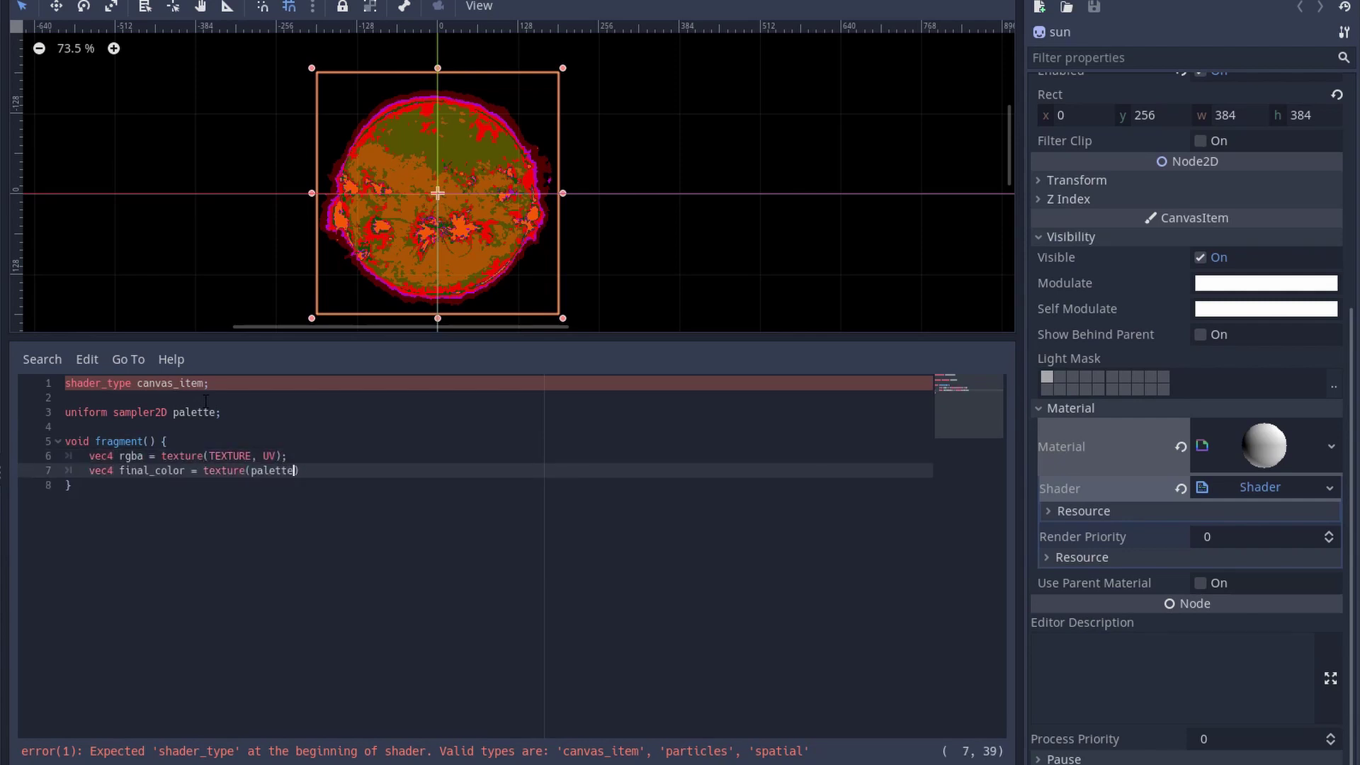
text(, rgba.g));)
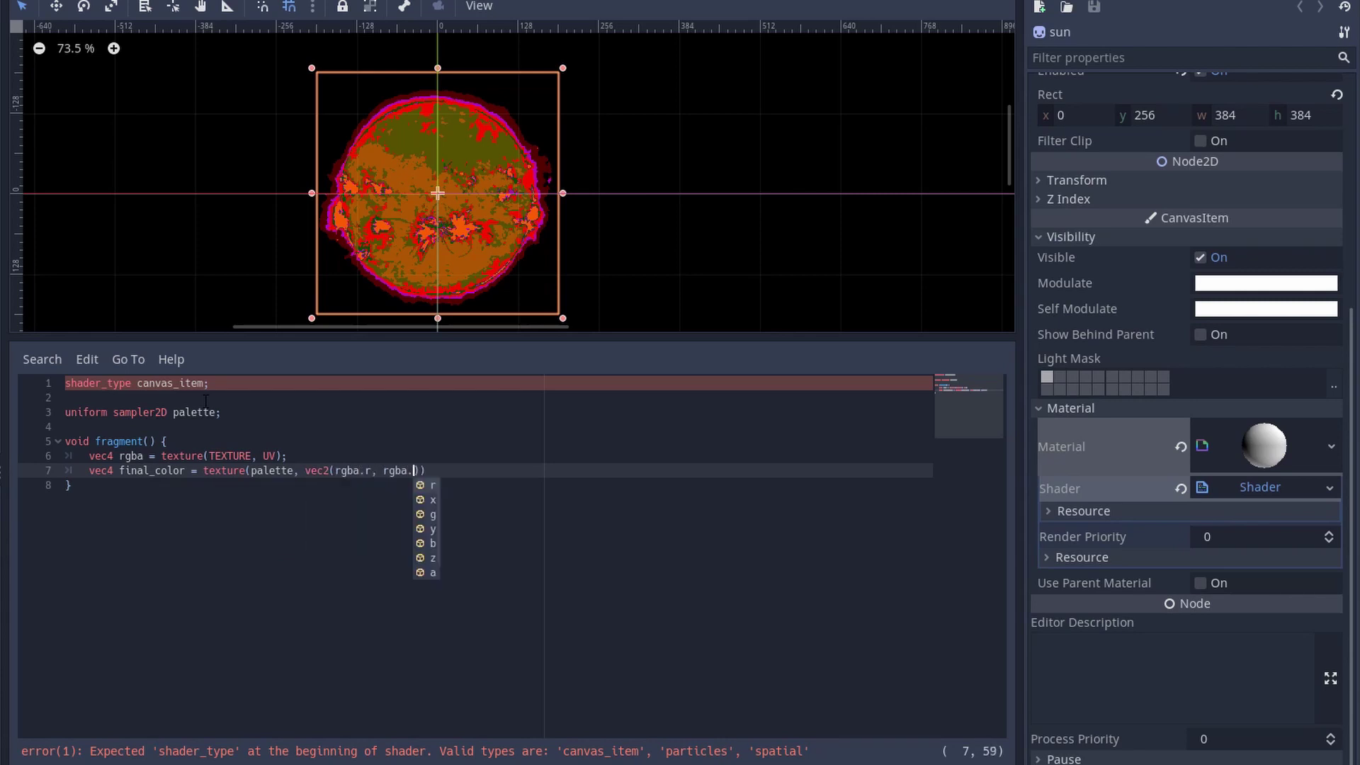
key(Return)
text(final_color.a = )
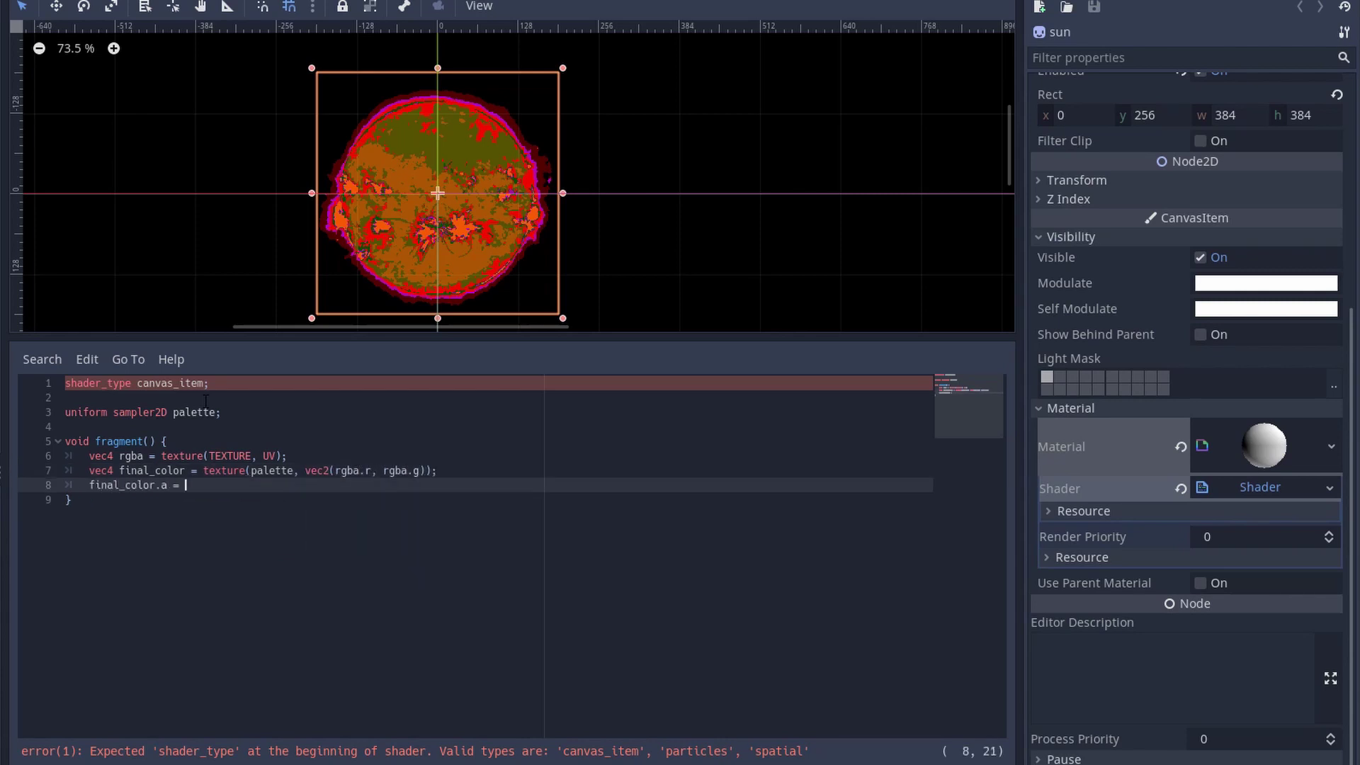
text(rgba.a)
Add COLOR = final_color; after a blank line and insert the missing semicolon after final_color.a = rgba.a.
key(Return)
key(Return)
text(COLOR = final_color;)
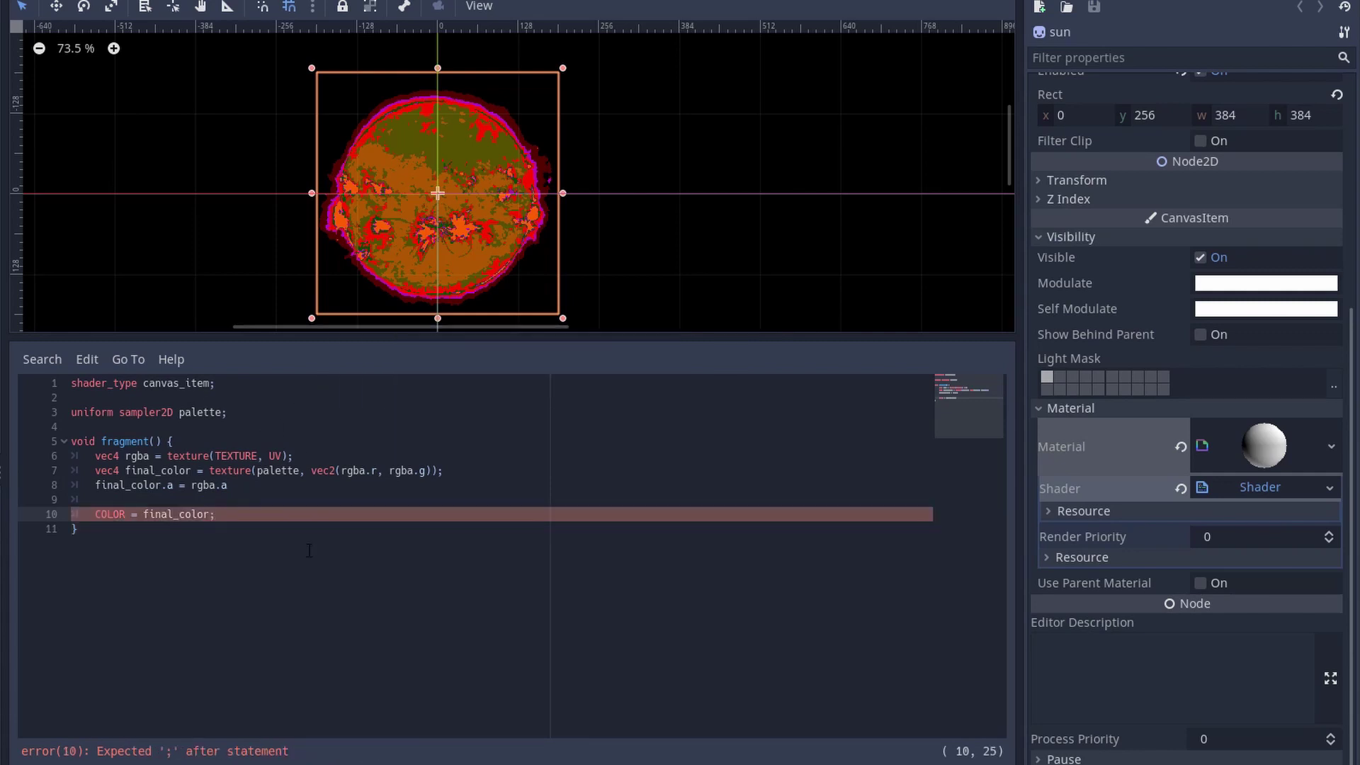
click(233, 485)
text(;)
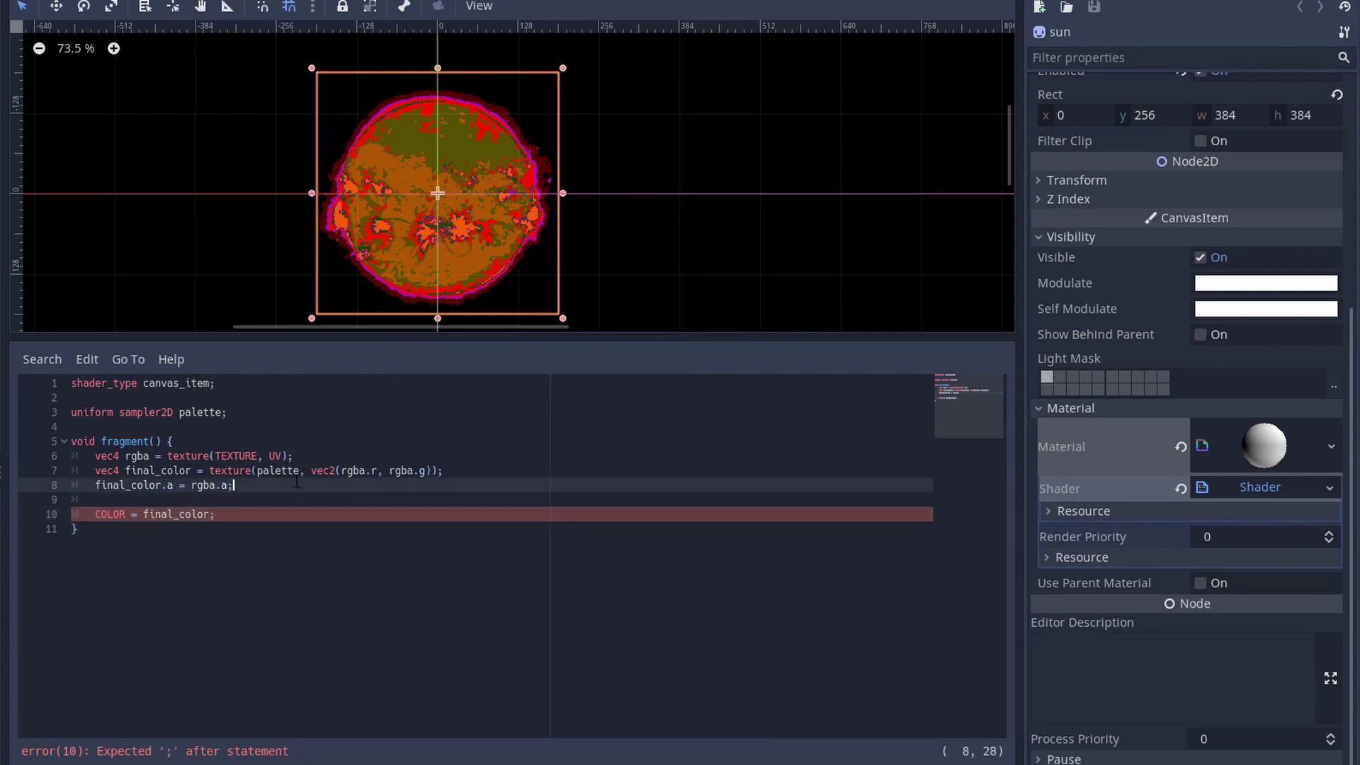
click(340, 515)
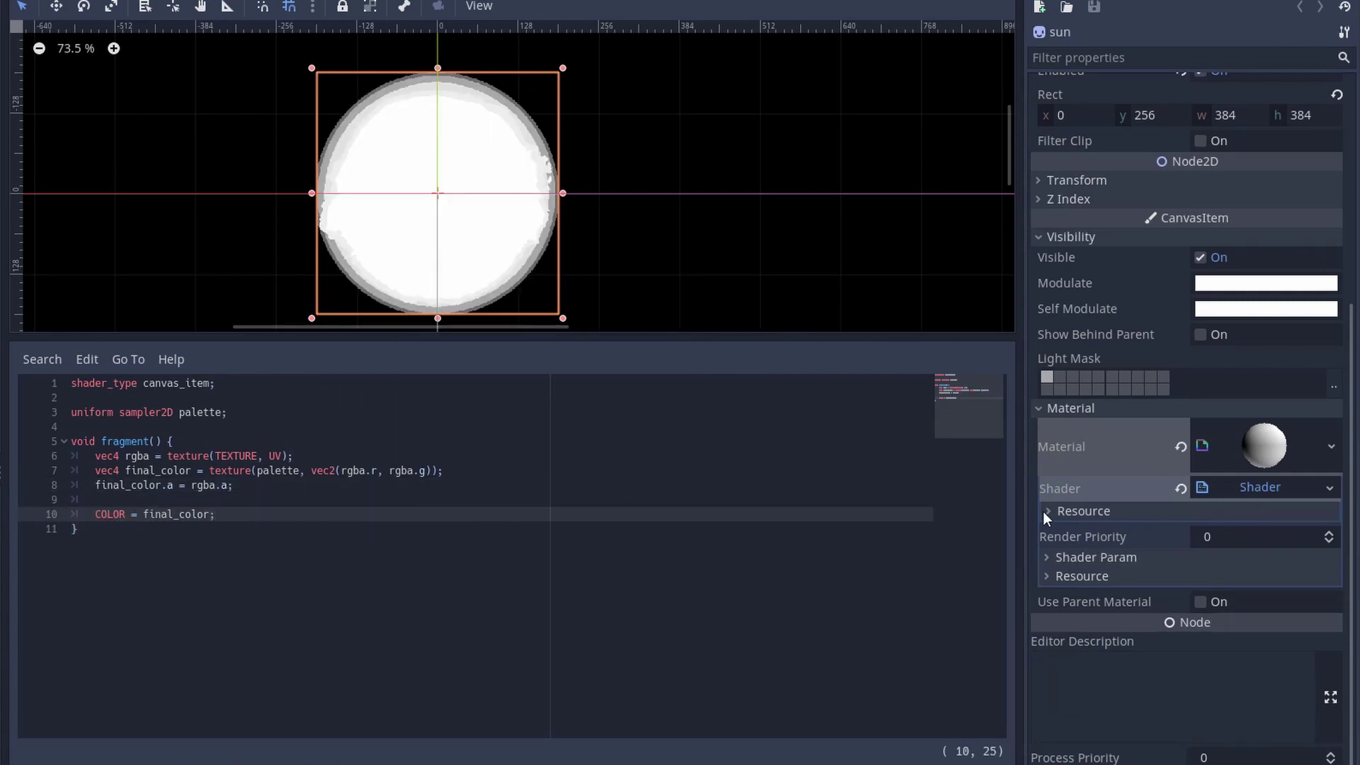
Load orig.png from res://data/private/textures/sun_palette as the shader's palette parameter.
drag(1021, 510, 867, 496)
click(942, 556)
click(1216, 578)
click(1247, 751)
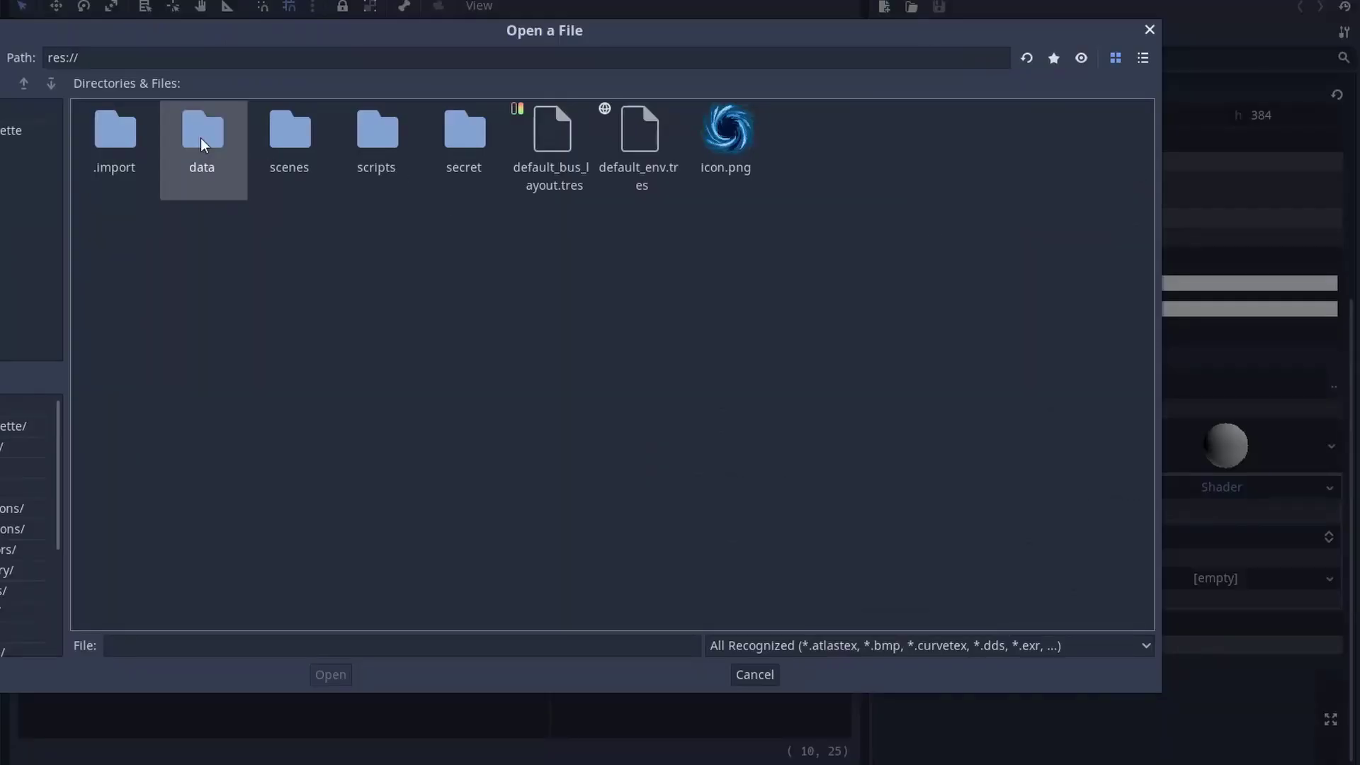
double_click(201, 137)
double_click(376, 131)
double_click(376, 131)
double_click(289, 131)
click(564, 117)
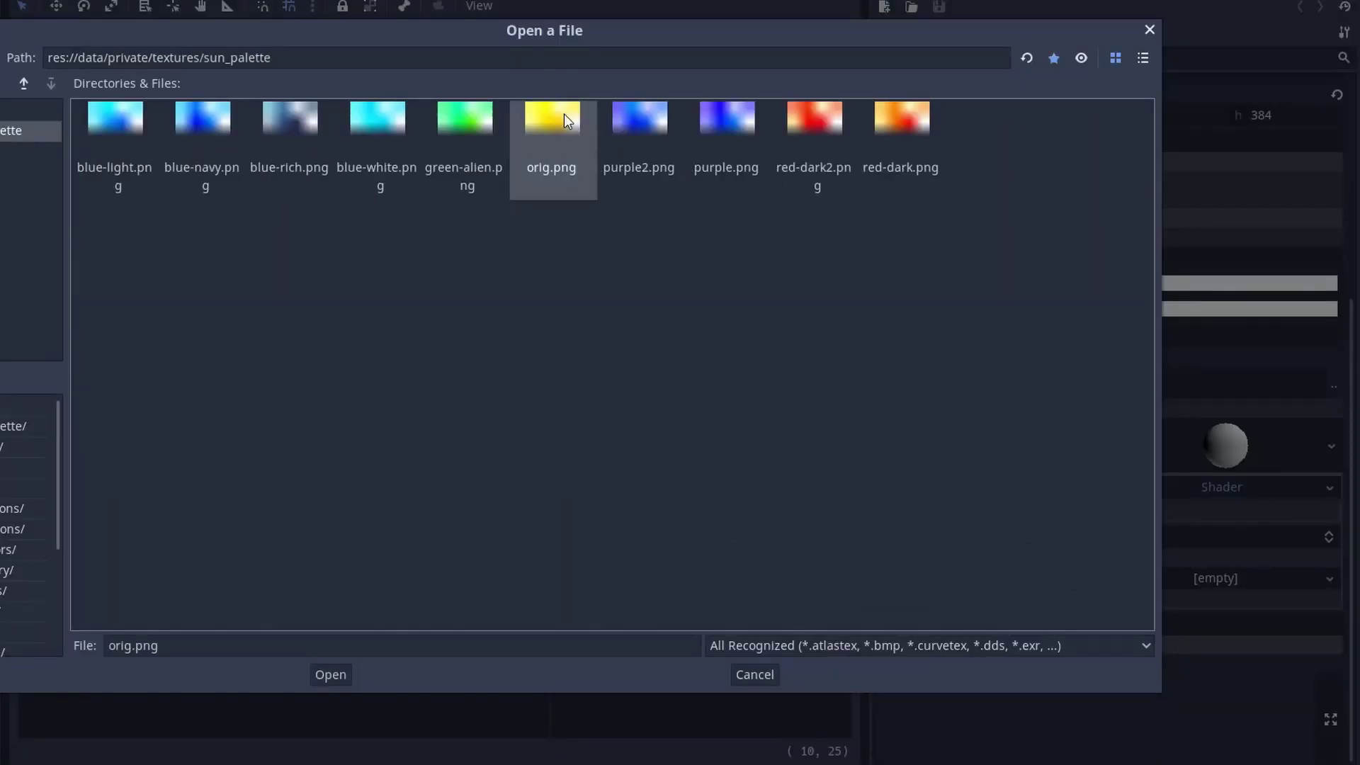
click(330, 674)
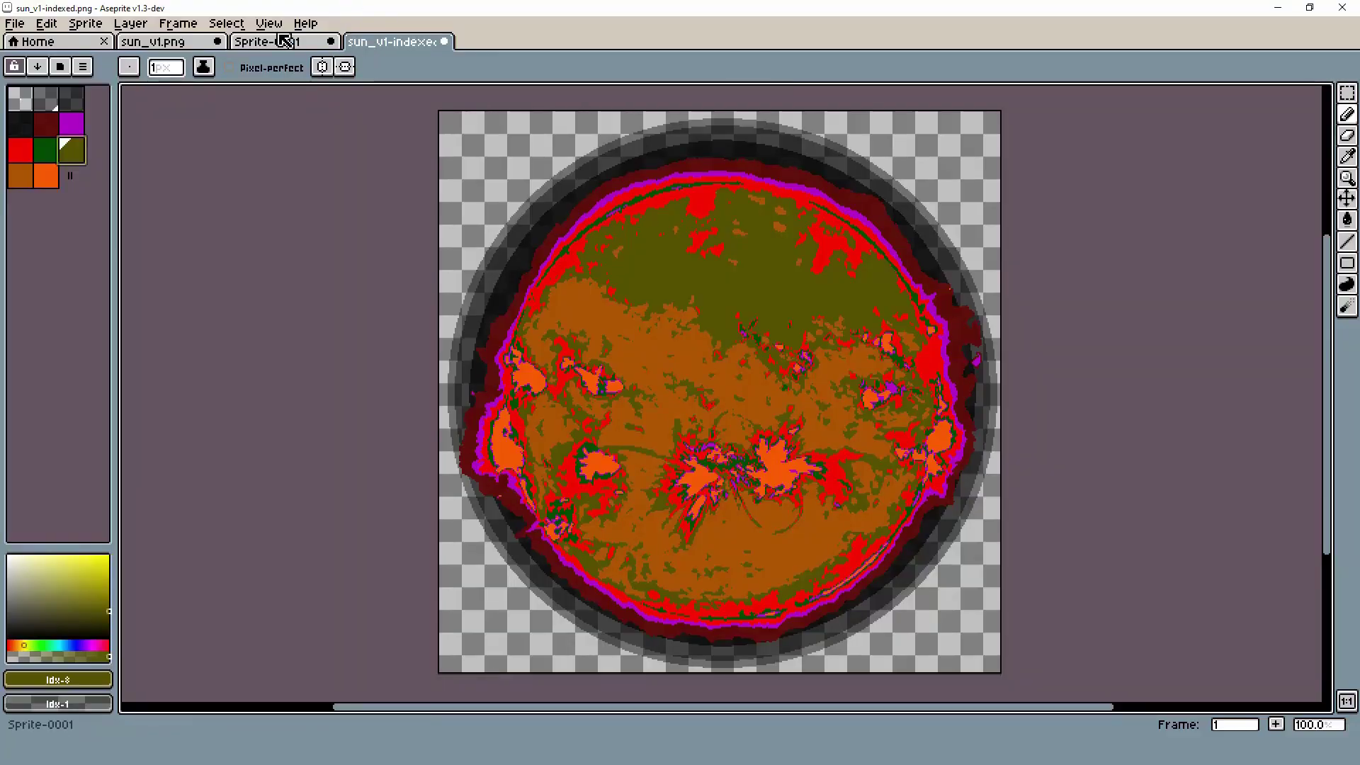
In Aseprite's Sprite-0001, recolour palette colour 1 to light blue and colour 2 to bright green.
click(280, 41)
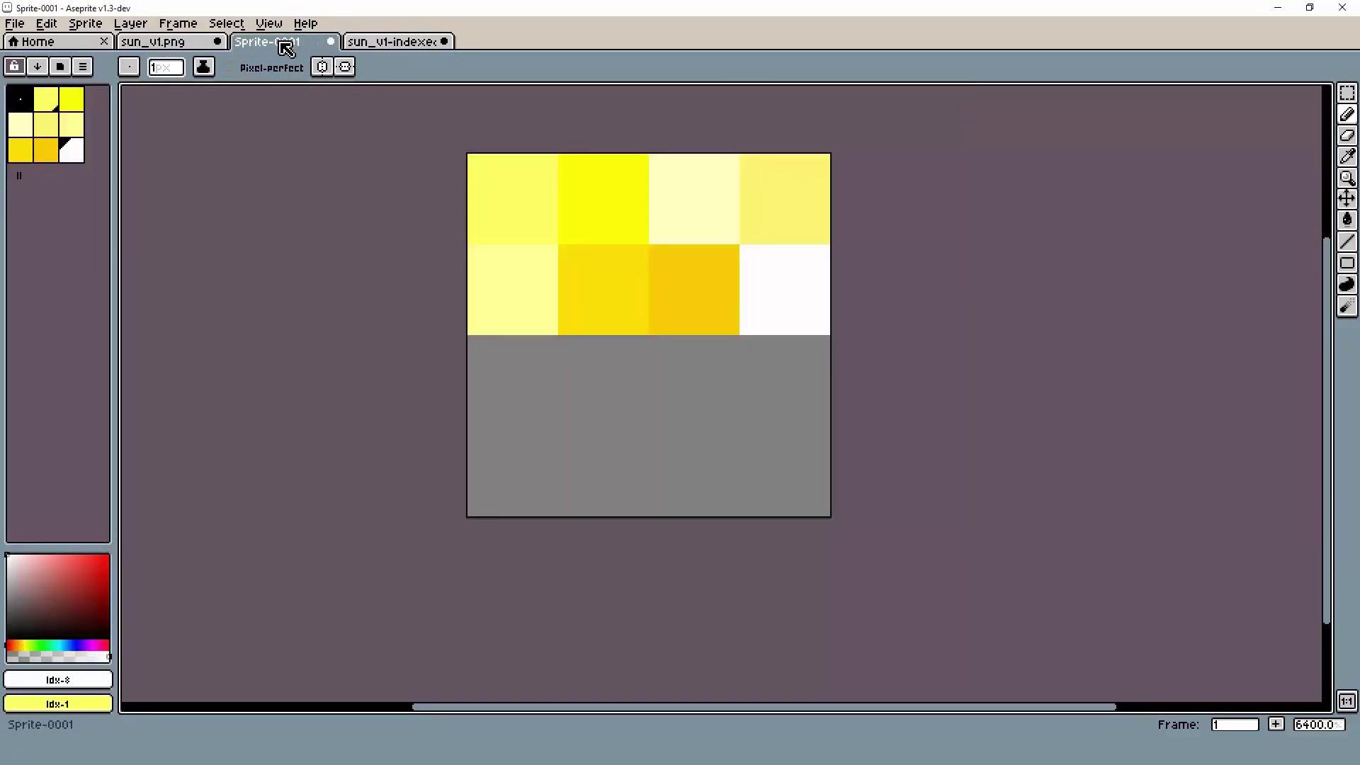
click(58, 107)
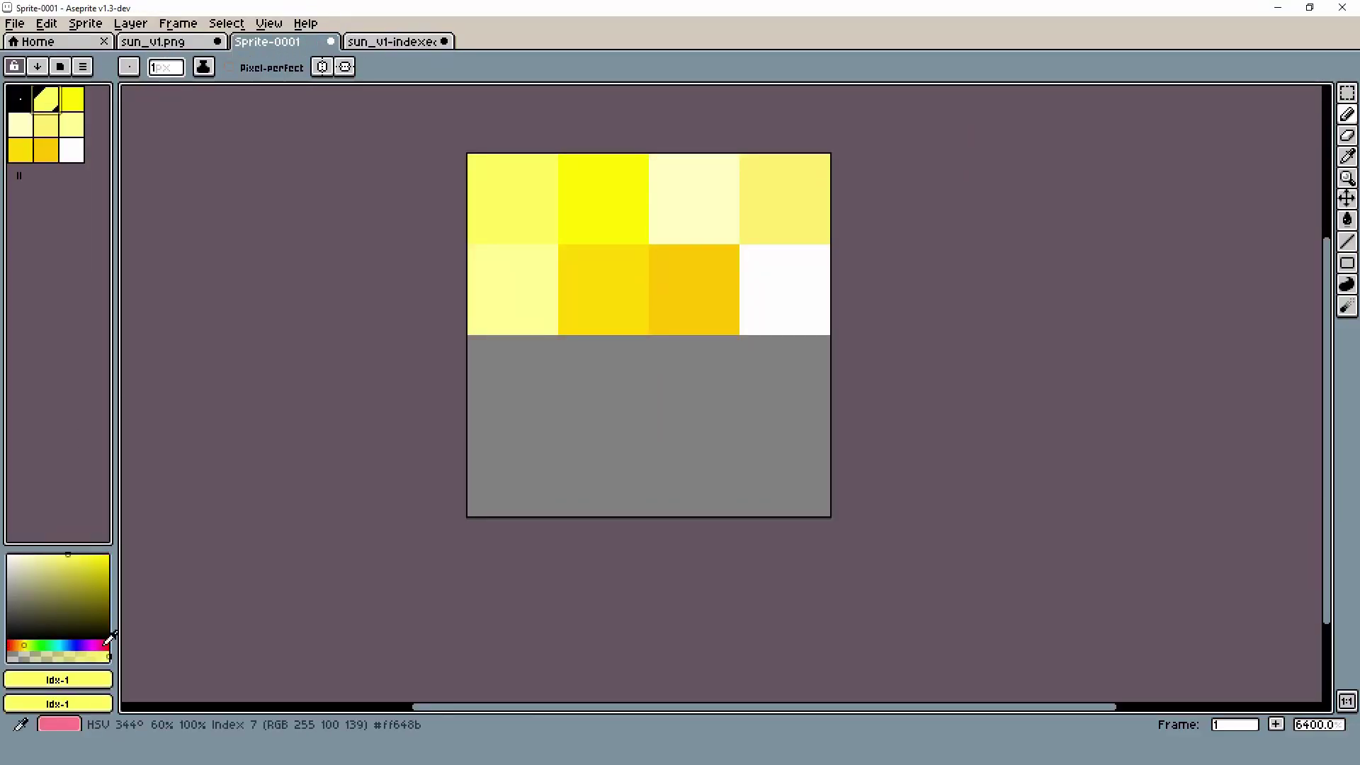
click(15, 23)
click(14, 24)
click(109, 703)
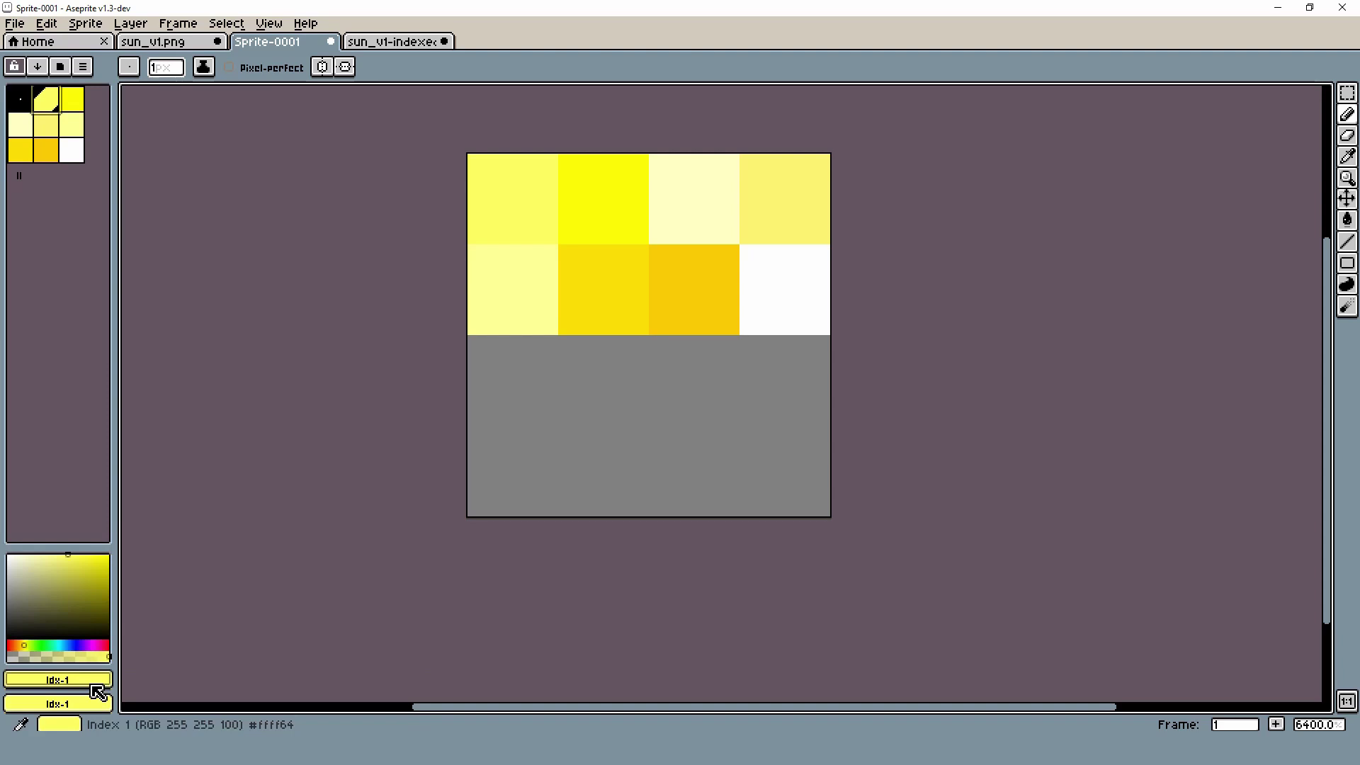
drag(142, 617, 170, 593)
click(81, 107)
click(57, 679)
drag(359, 579, 71, 578)
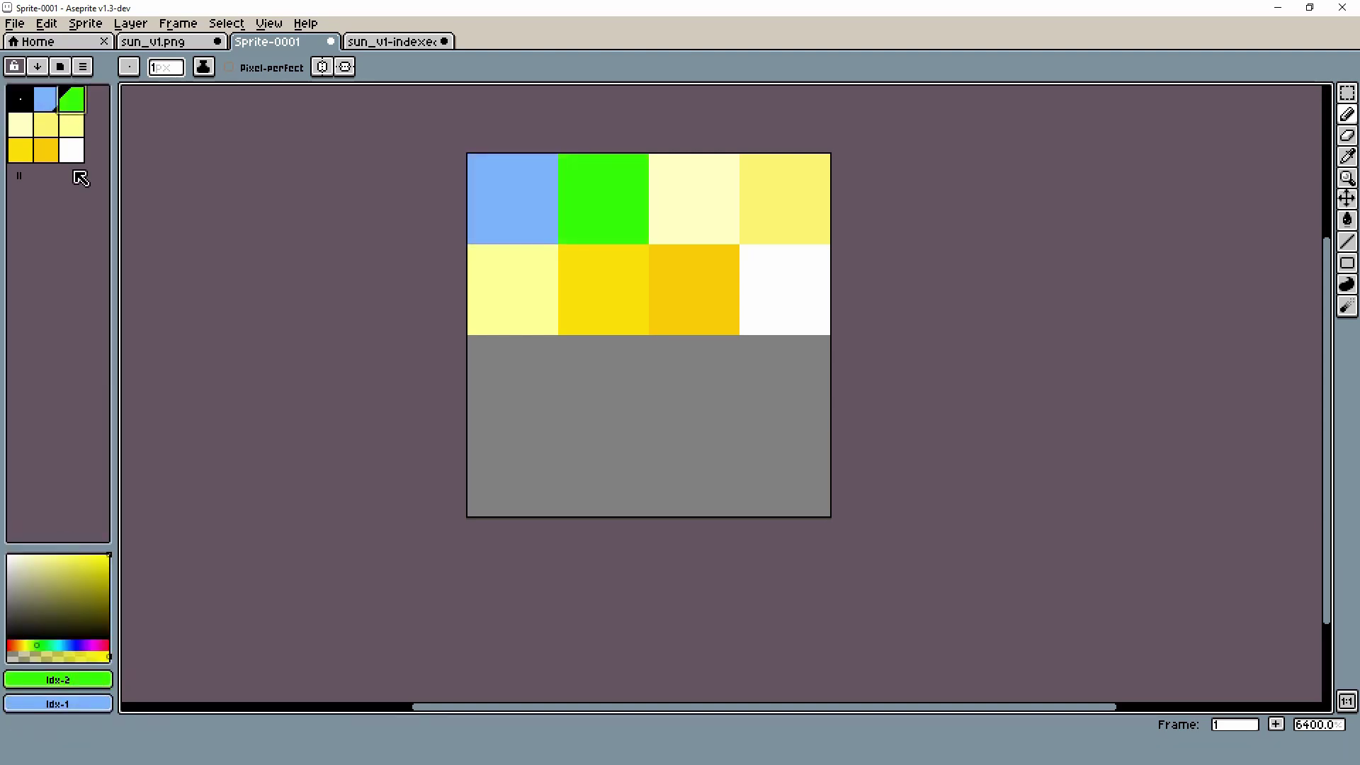
Recolour palette colour 3 to magenta and colour 4 to light pink.
click(20, 125)
click(58, 679)
drag(346, 604, 93, 603)
click(46, 125)
click(58, 679)
drag(346, 604, 201, 617)
Recolour palette colour 6 to purple, colour 7 to dark brown and colour 8 to greyish brown.
click(45, 150)
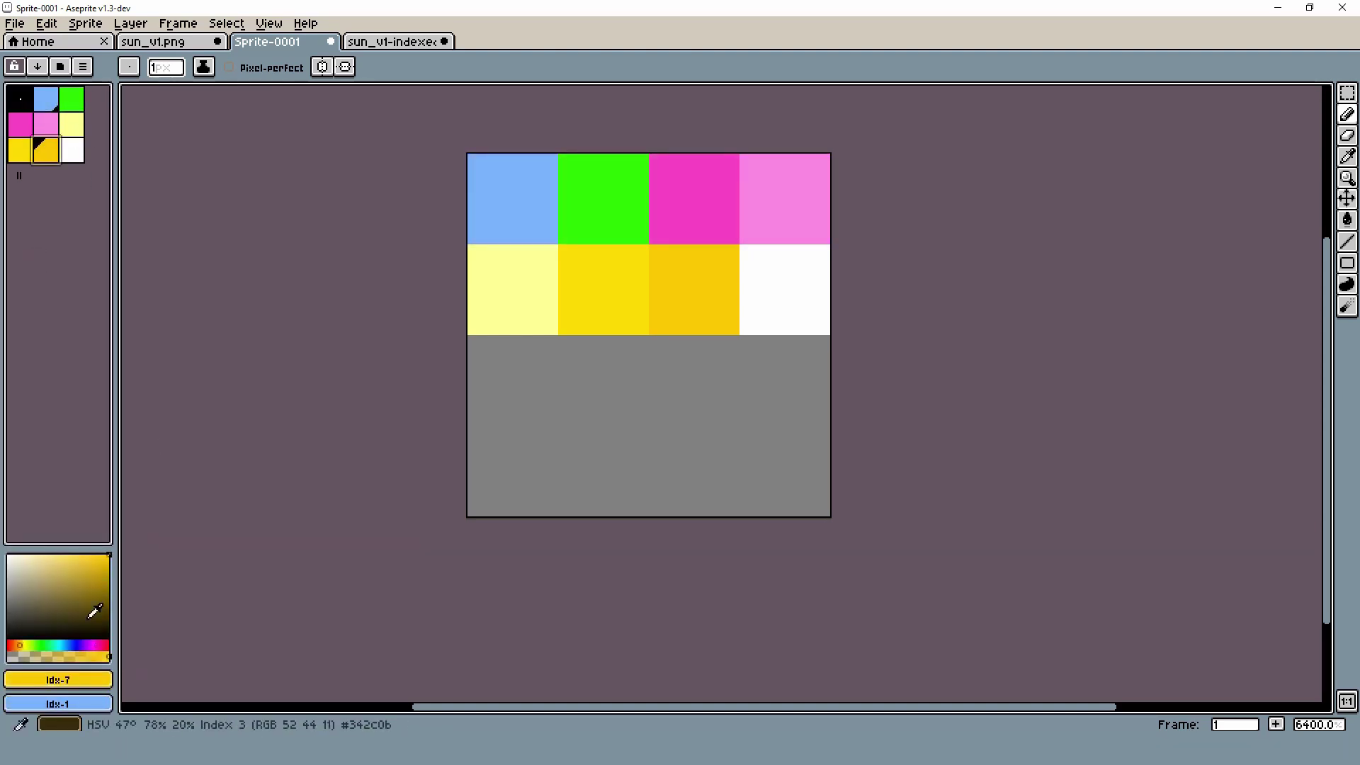
click(20, 150)
click(71, 150)
click(19, 589)
Convert the recoloured palette sprite Sprite-0001 from indexed to RGB colour mode.
click(85, 23)
mouse_move(128, 60)
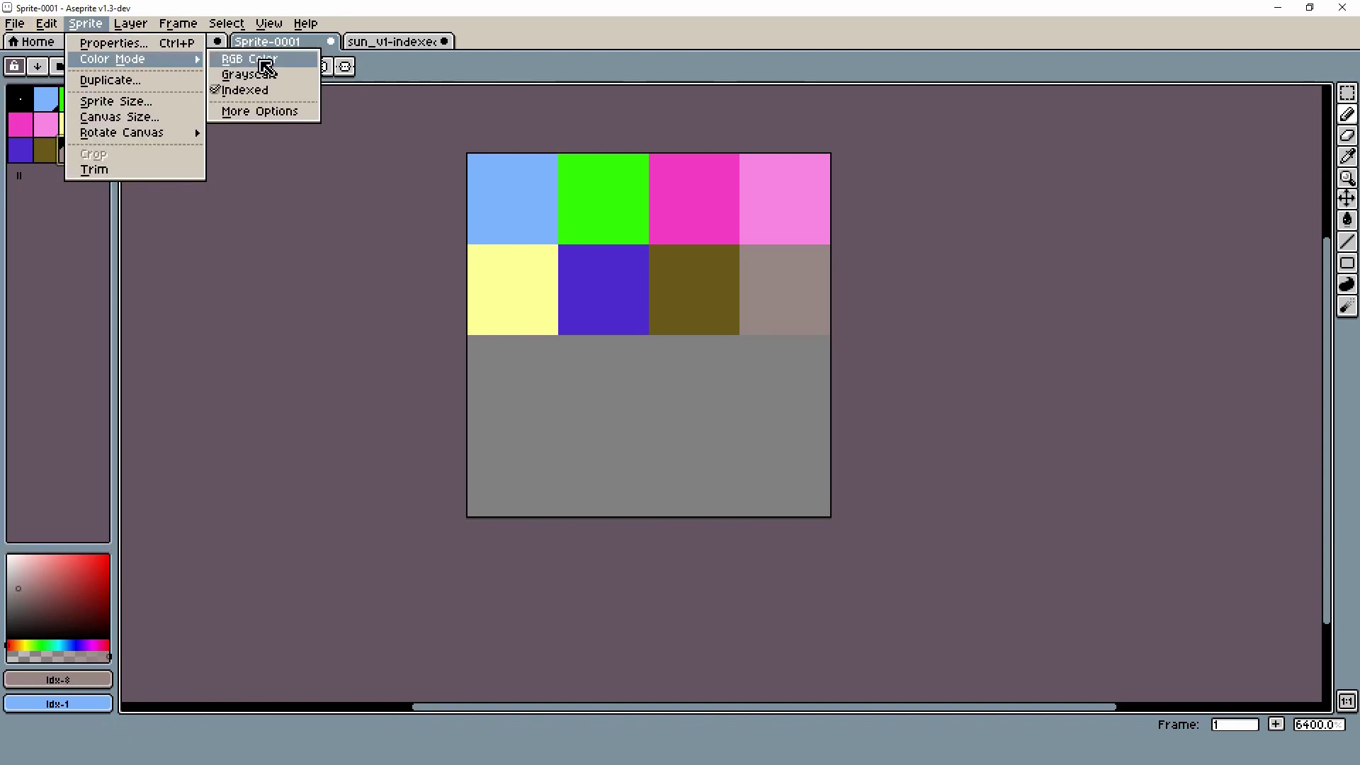
click(265, 66)
Export the palette sprite as test.png into the sun_palette folder.
click(14, 23)
click(55, 137)
click(806, 290)
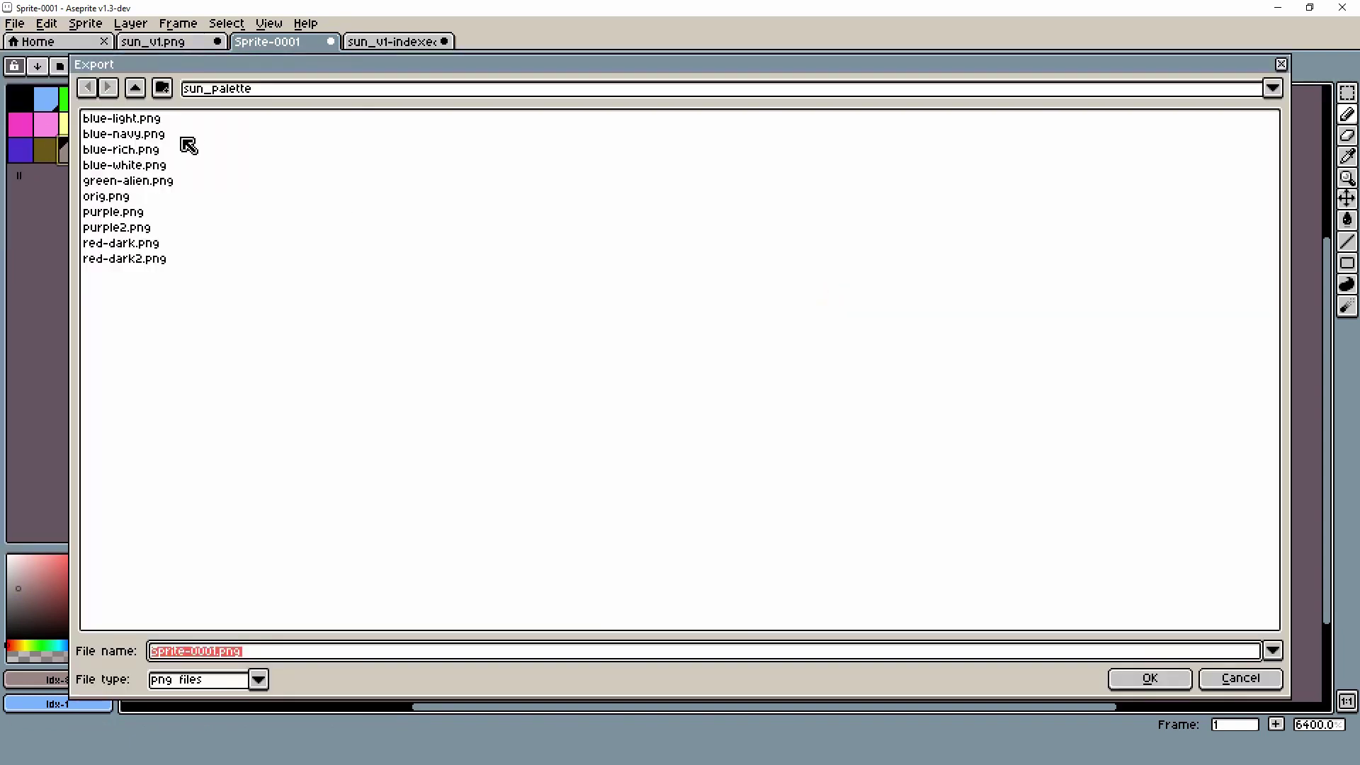
click(135, 87)
double_click(134, 149)
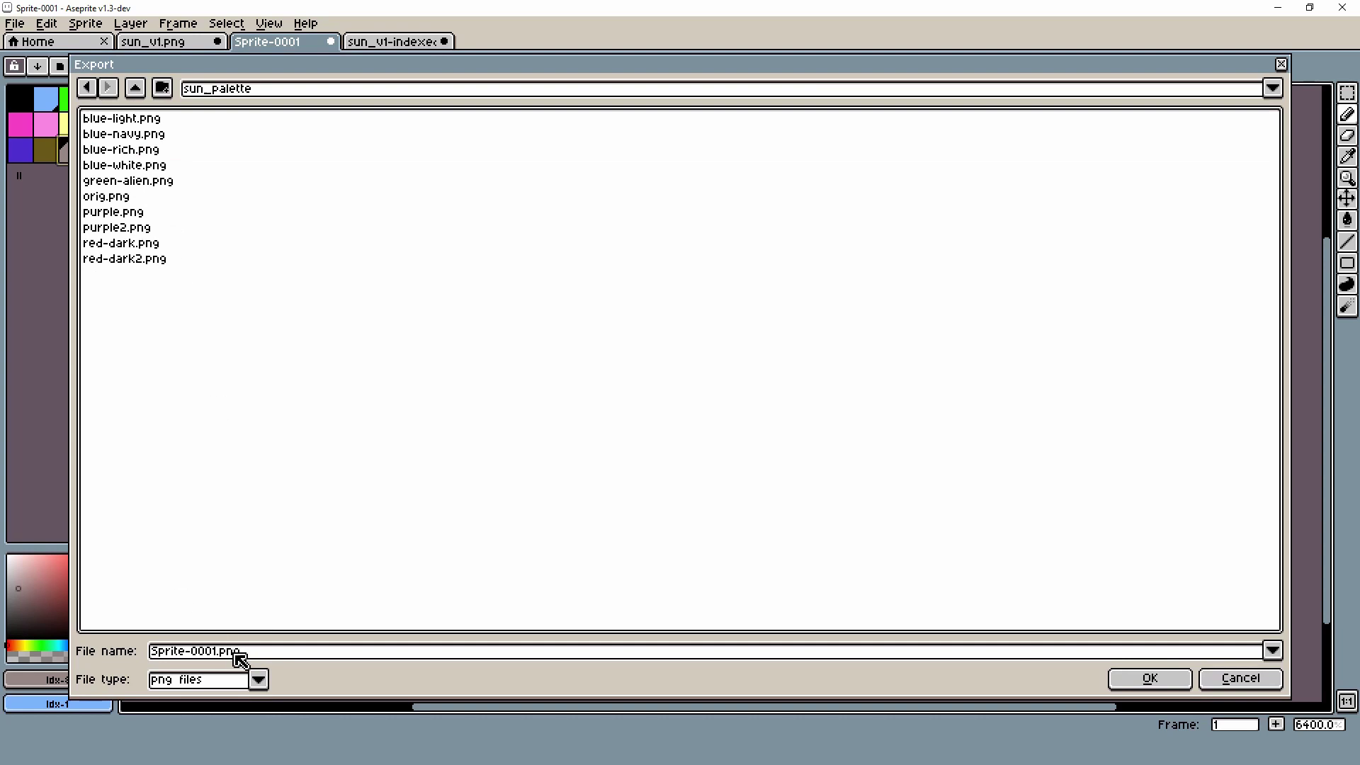
click(293, 661)
text(test)
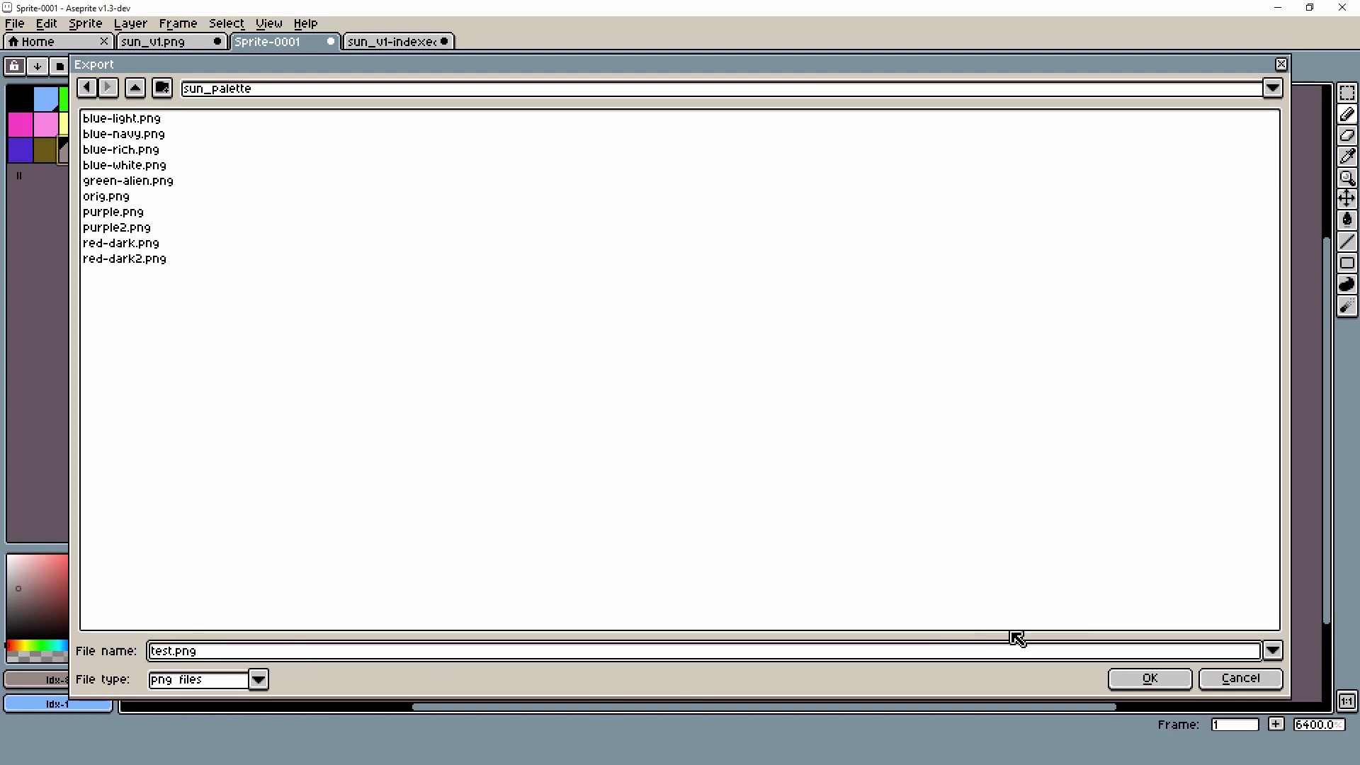
key(Return)
click(666, 471)
Convert Sprite-0001 back to indexed colour mode.
click(85, 24)
mouse_move(118, 65)
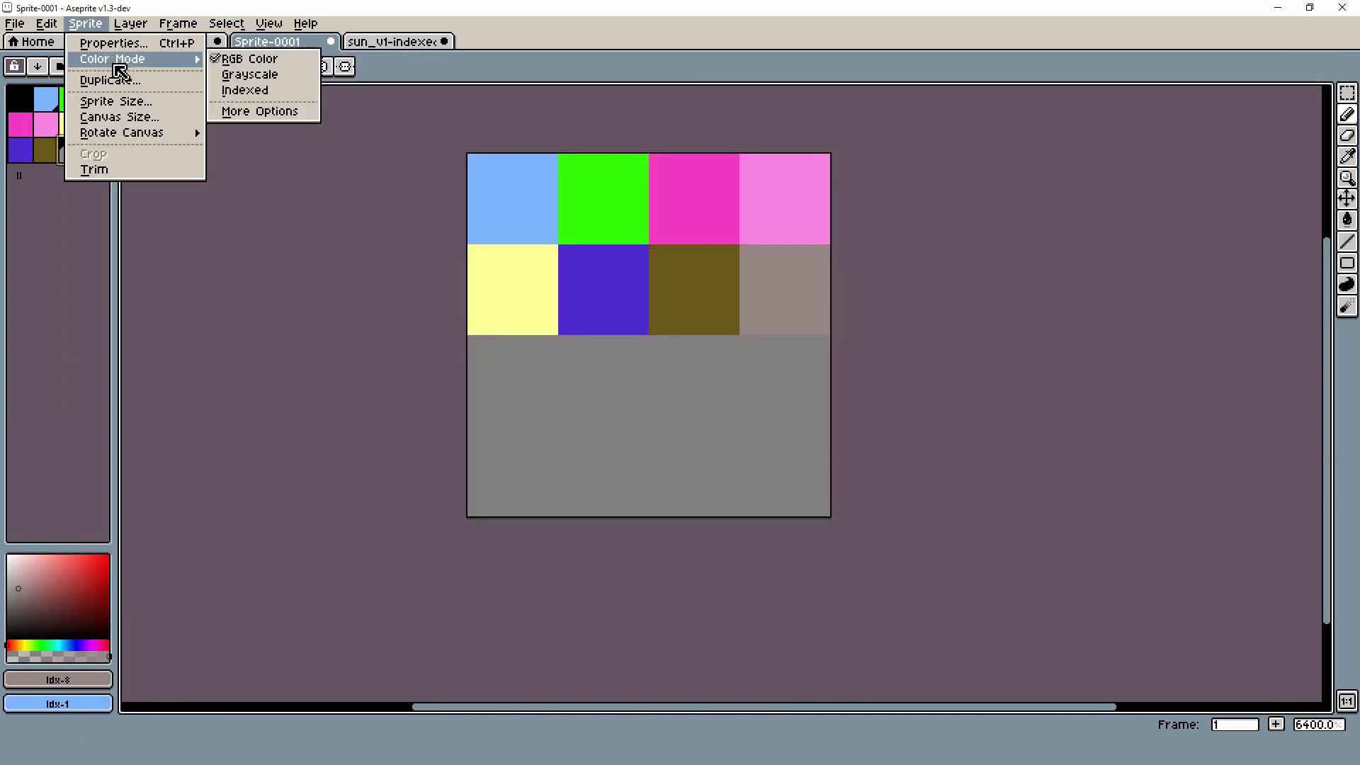
click(238, 90)
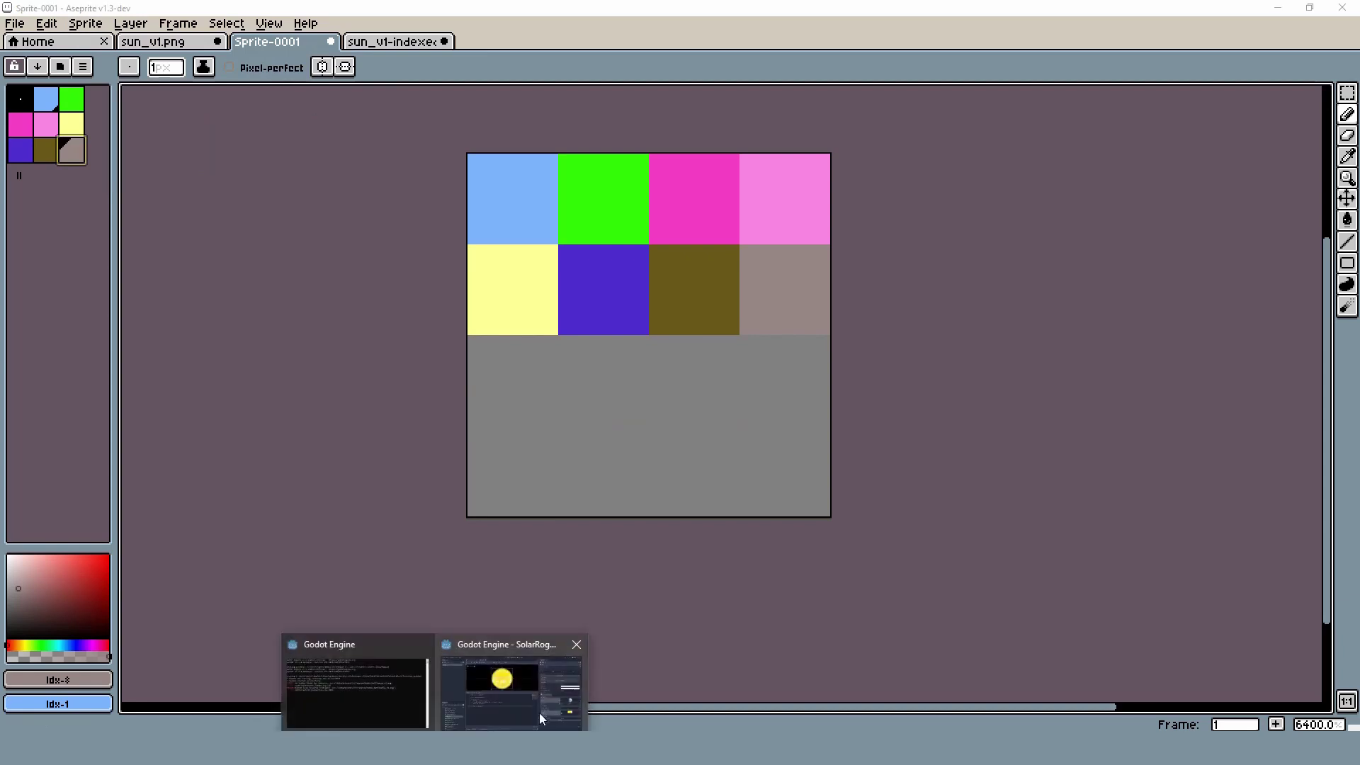
Switch to Godot and load test.png from res://data/private/textures/sun_palette as the sun shader's palette parameter.
click(539, 717)
click(1330, 442)
click(1254, 717)
click(1047, 191)
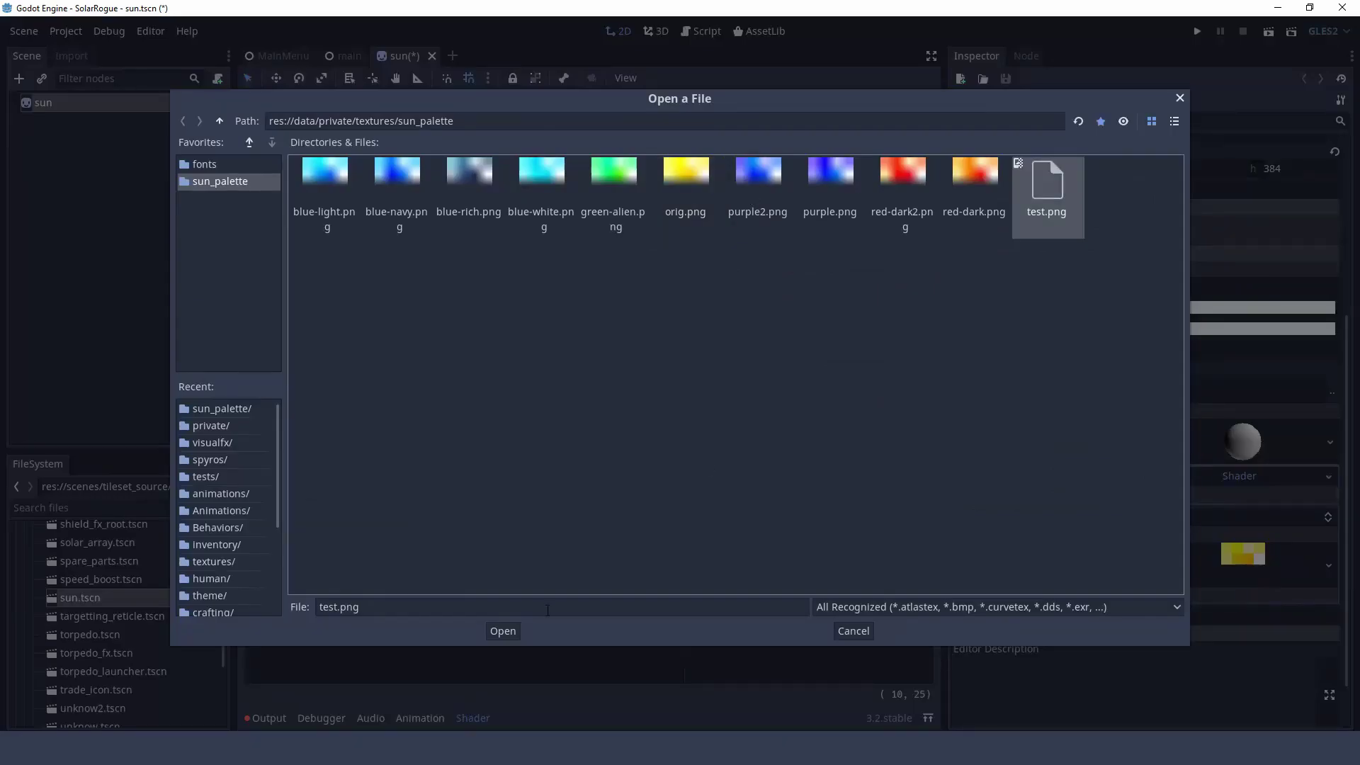
click(498, 631)
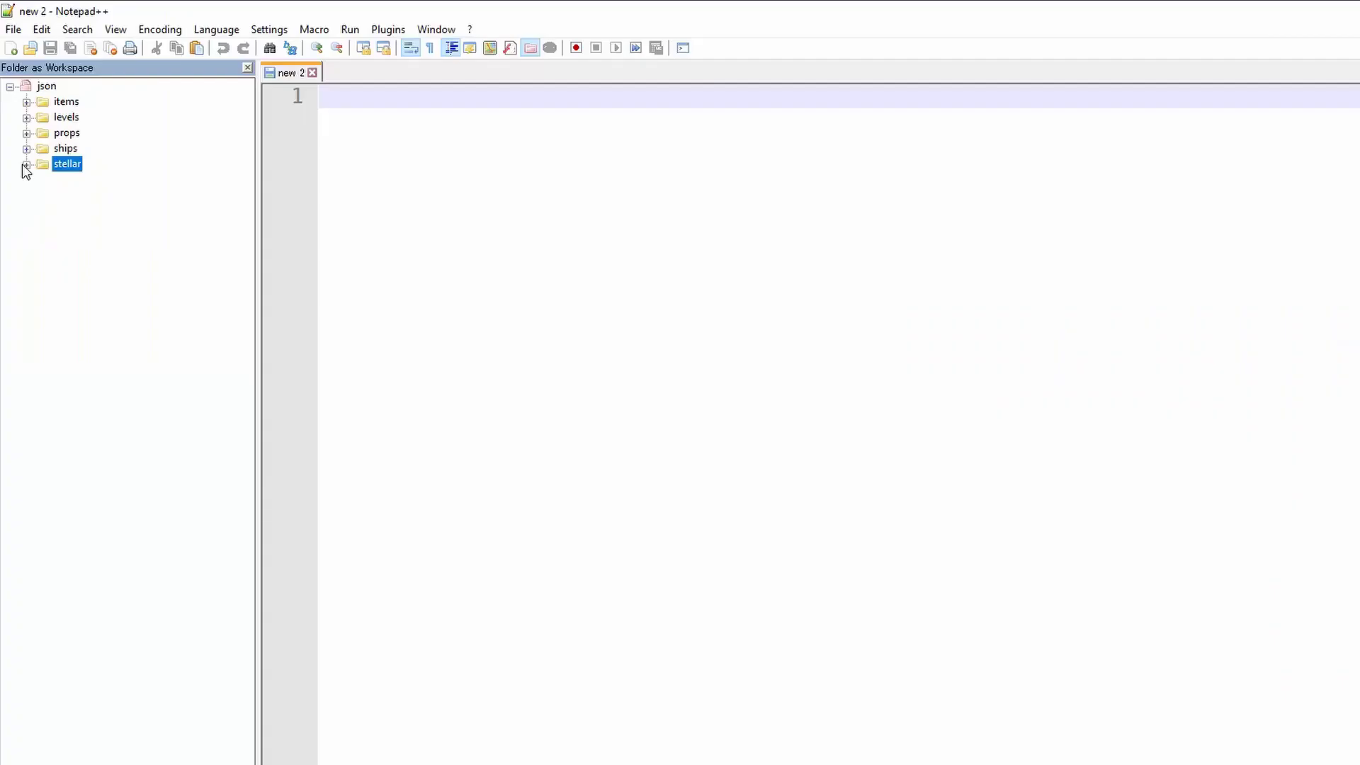
In Notepad++, add a palettes array with chances to stellar/sun.json: blue-light 6, blue-navy 3, blue-rich 3, blue-white 9, green-alien 1, orig 70, purple 1, purple2 1, red-dark 6.
click(26, 164)
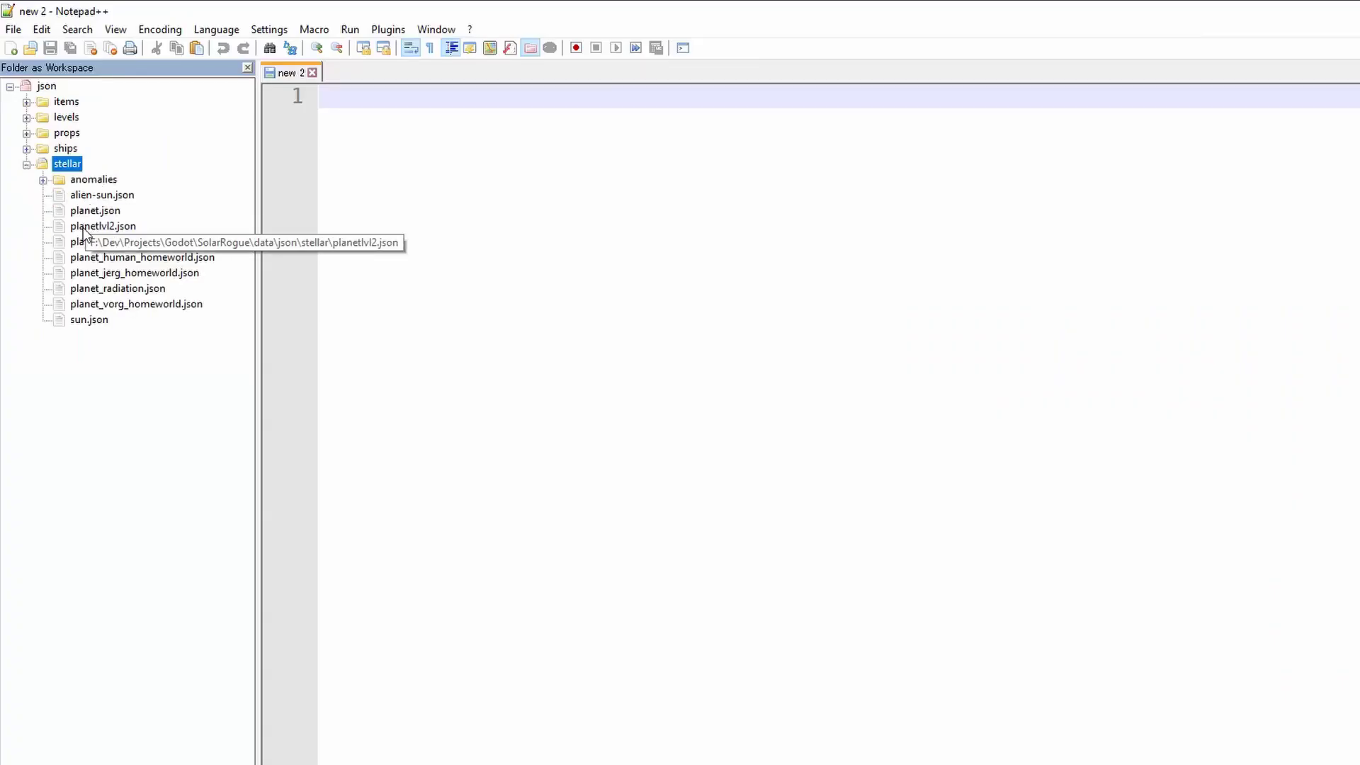
double_click(88, 319)
click(627, 169)
text("palettes":[ 		{"path":"data/private/textures/sun_palette/blue-light.png", "chance":6}, 		{"path":"data/private/textures/sun_palette/blue-navy.png", "chance":3}, 		{"path":"data/private/textures/sun_palette/blue-rich.png", "chance":3}, 		{"path":"data/private/textures/sun_palette/blue-white.png", "chance":9}, 		{"path":"data/private/textures/sun_palette/green-alien.png", "chance":1}, 		{"path":"data/private/textures/sun_palette/orig.png", "chance":70}, 		{"path":"data/private/textures/sun_palette/purple.png", "chance":1}, 		{"path":"data/private/textures/sun_palette/purple2.png", "chance":1}, 		{"path":"data/private/textures/sun_palette/red-dark.png", "chance":6} 	])
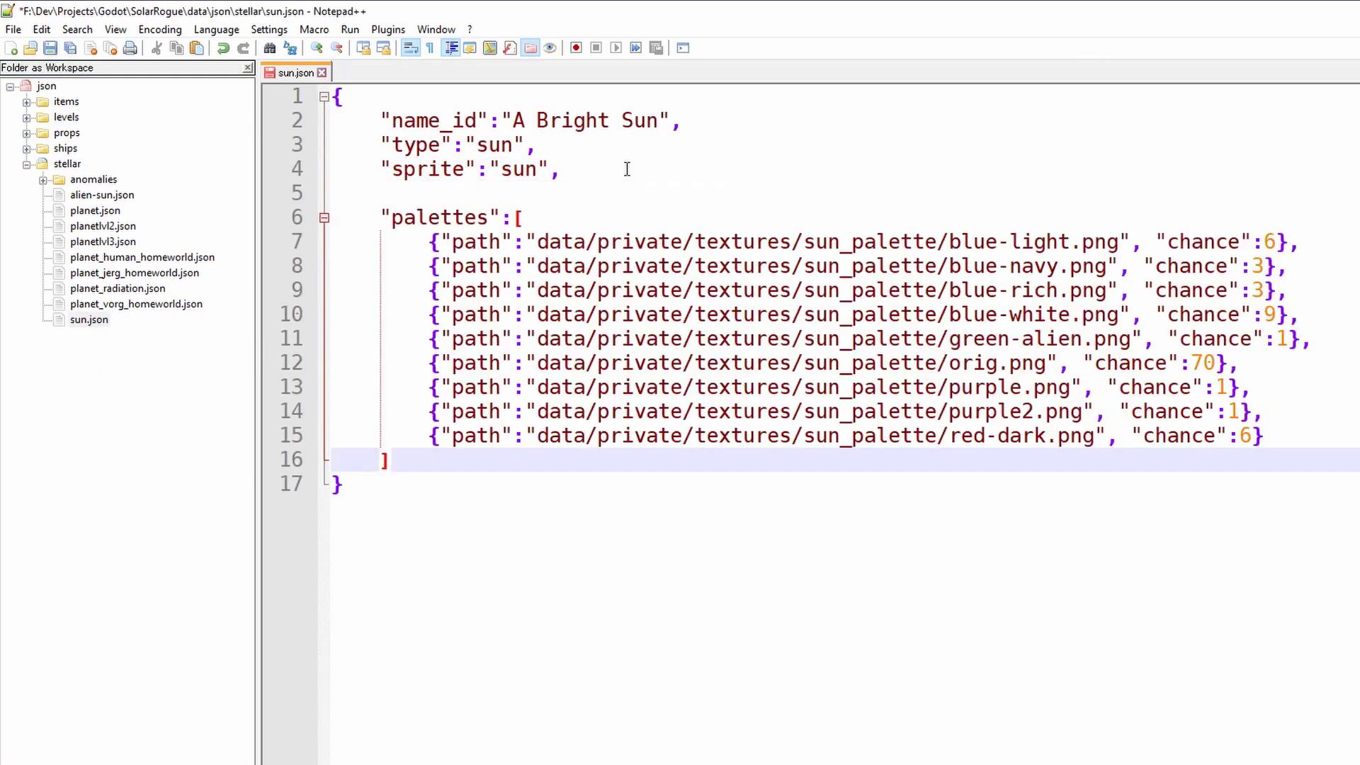
Examine the texture paths and chance values of the palettes array in sun.json.
double_click(439, 217)
click(565, 241)
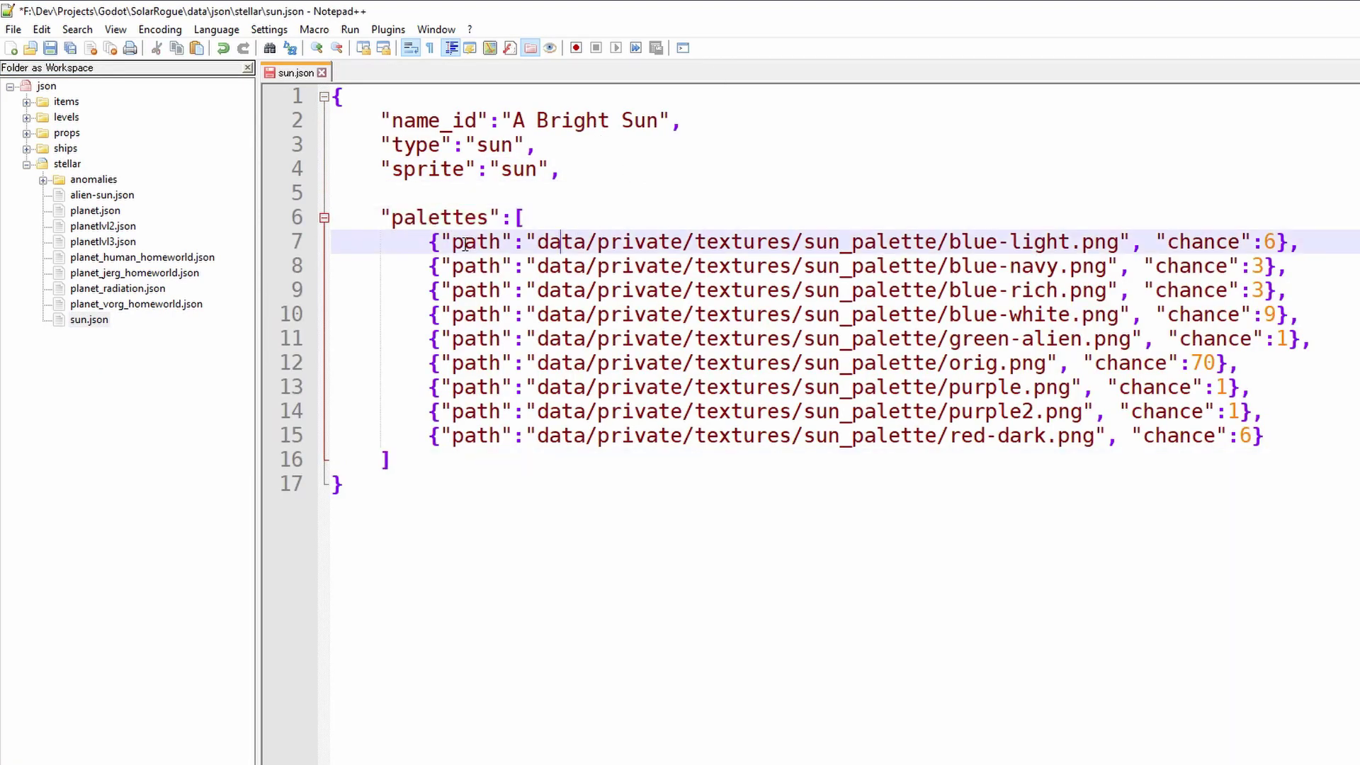
drag(536, 242, 1116, 241)
click(1001, 242)
click(947, 266)
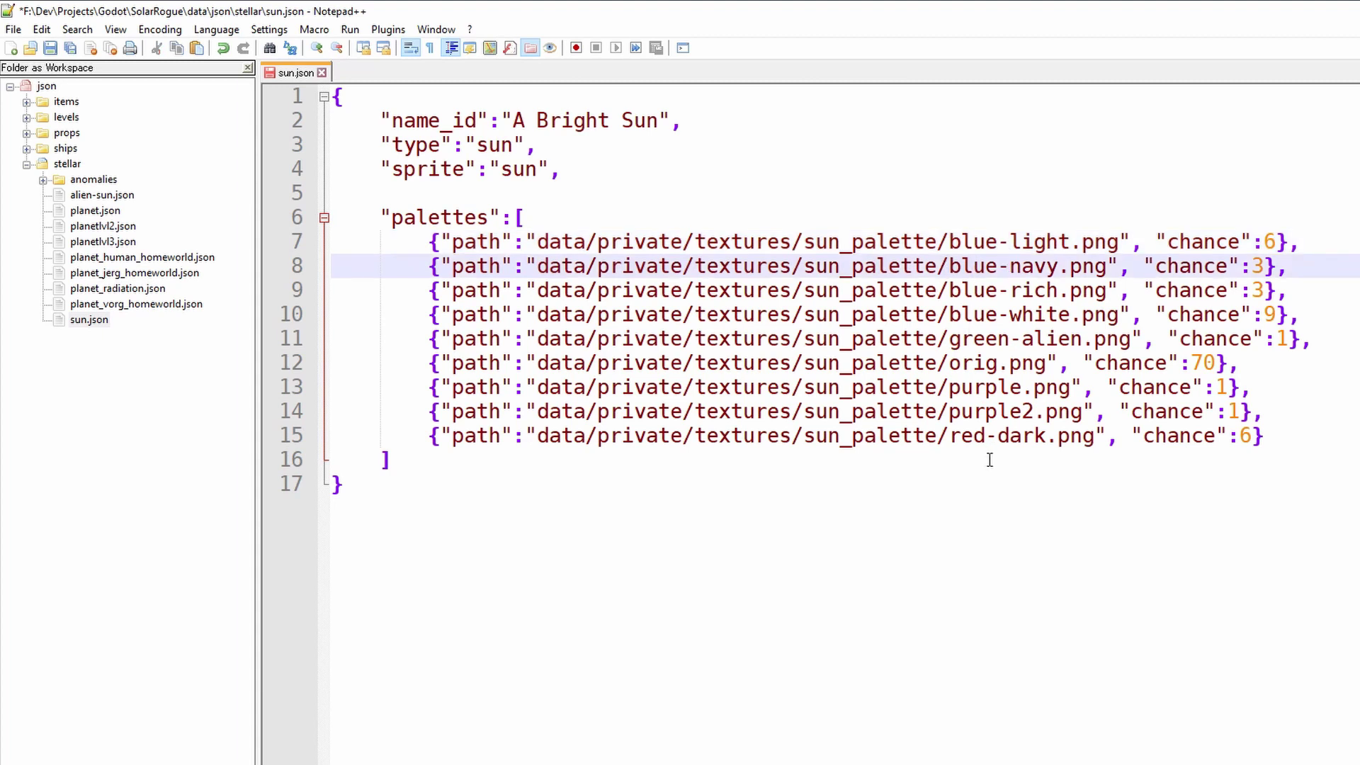
Switch to Godot's main scene and open the script attached to the SpriteLoader node.
key(alt+Tab)
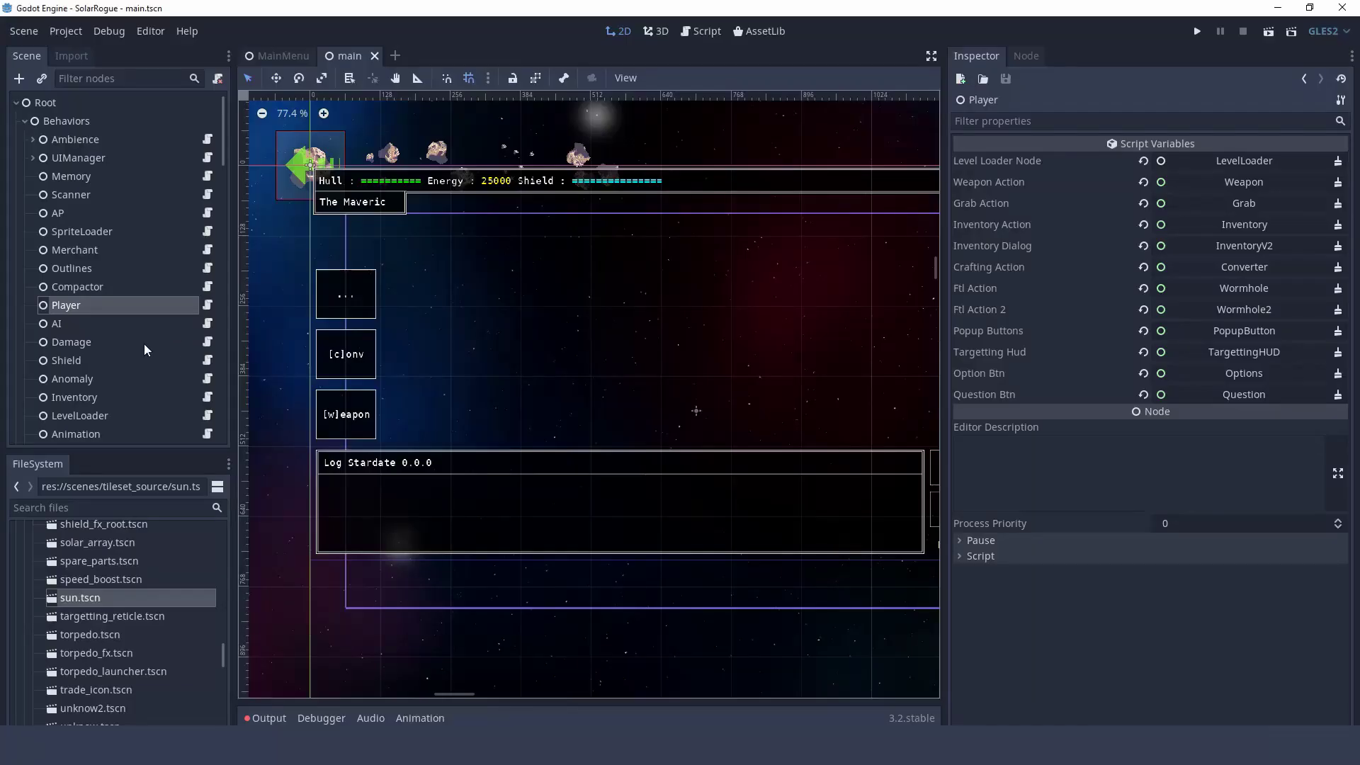
scroll(130, 266, down, 5)
scroll(110, 244, up, 4)
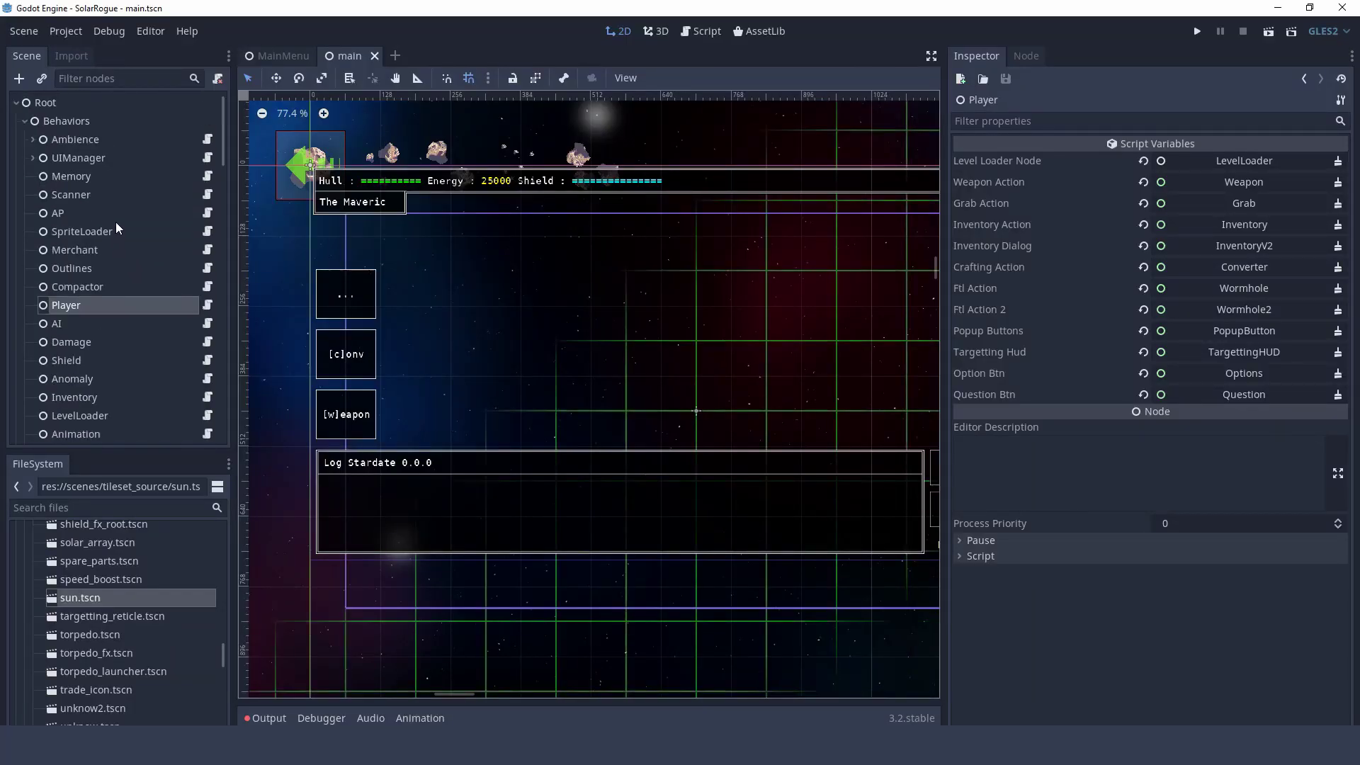
click(74, 232)
click(208, 232)
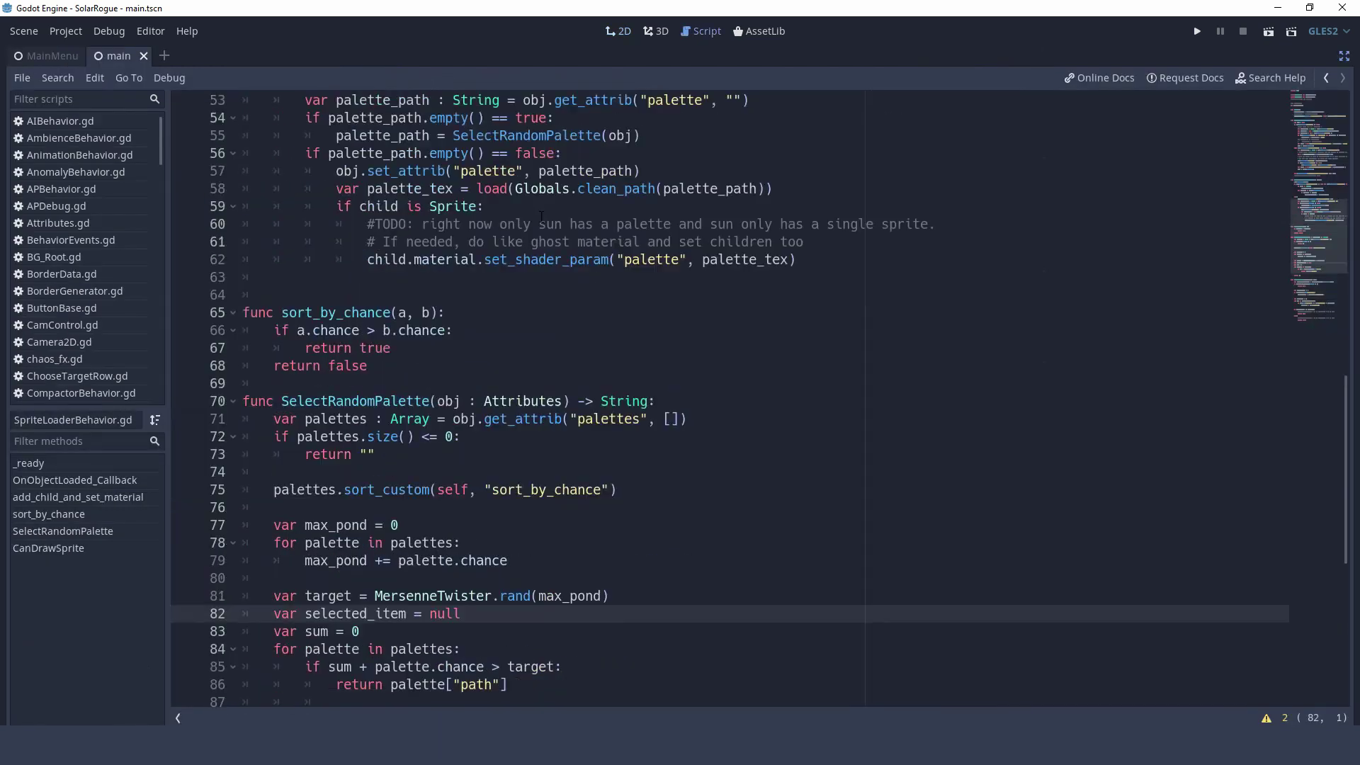
Examine how add_child_and_set_material in SpriteLoaderBehavior.gd reads the palette attribute, loads its texture and passes it to the shader's palette parameter.
scroll(436, 214, up, 15)
scroll(437, 214, down, 2)
drag(281, 117, 494, 118)
scroll(630, 314, down, 7)
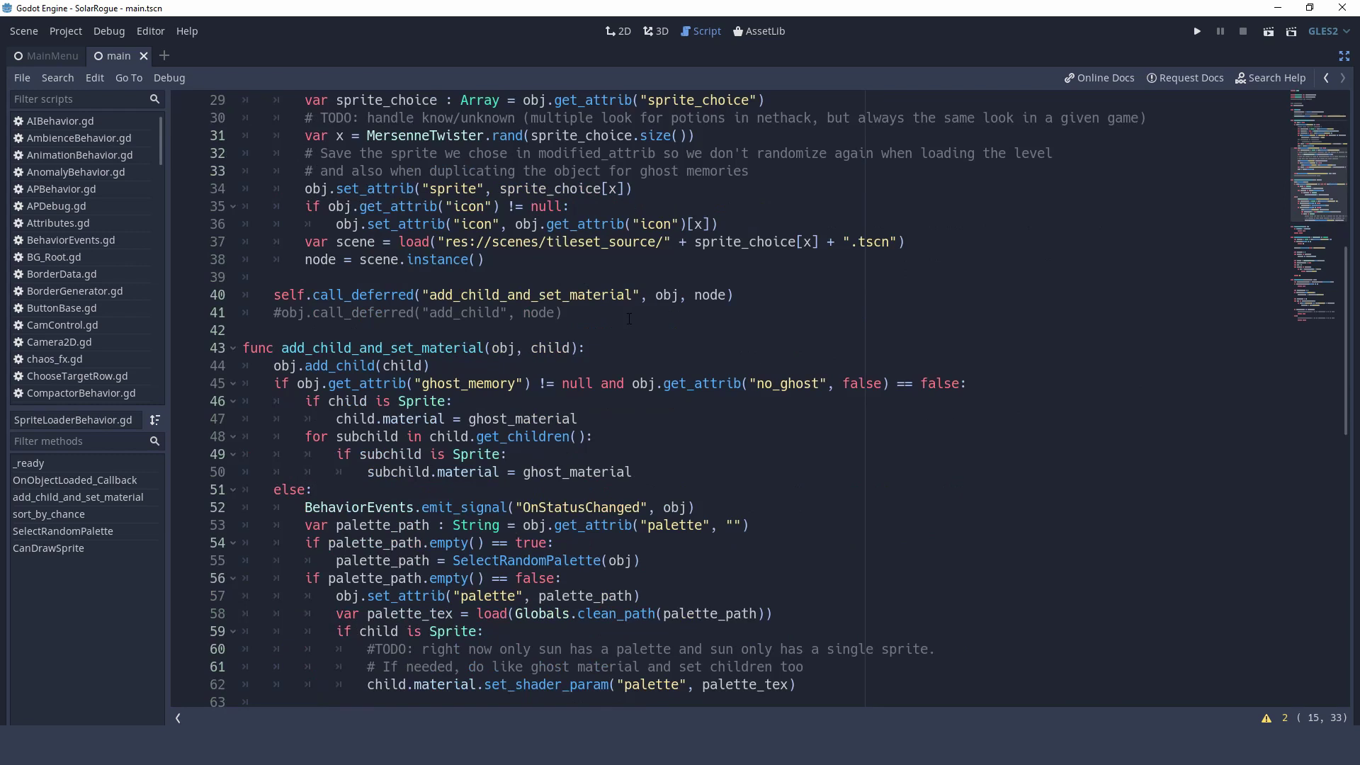
drag(306, 419, 750, 418)
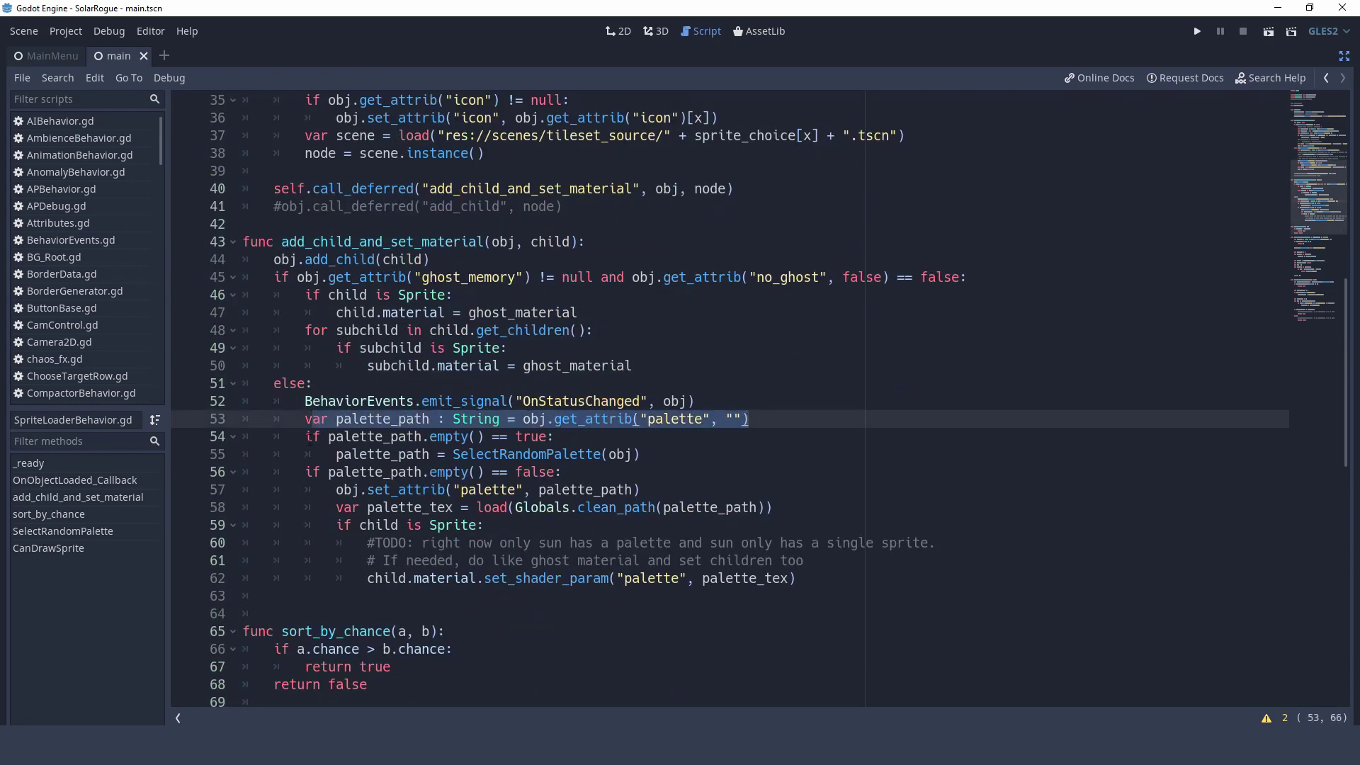
scroll(749, 419, down, 2)
drag(336, 383, 640, 383)
click(422, 401)
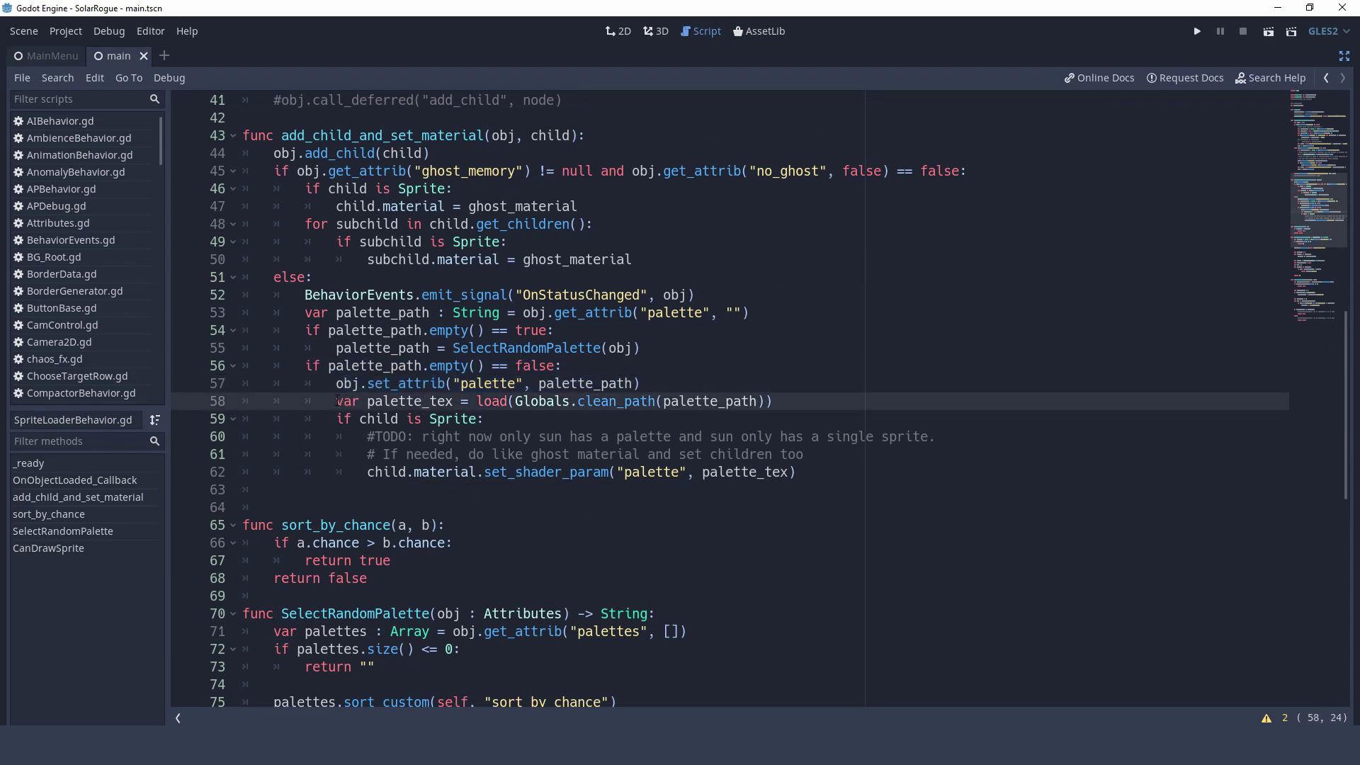
drag(337, 401, 824, 402)
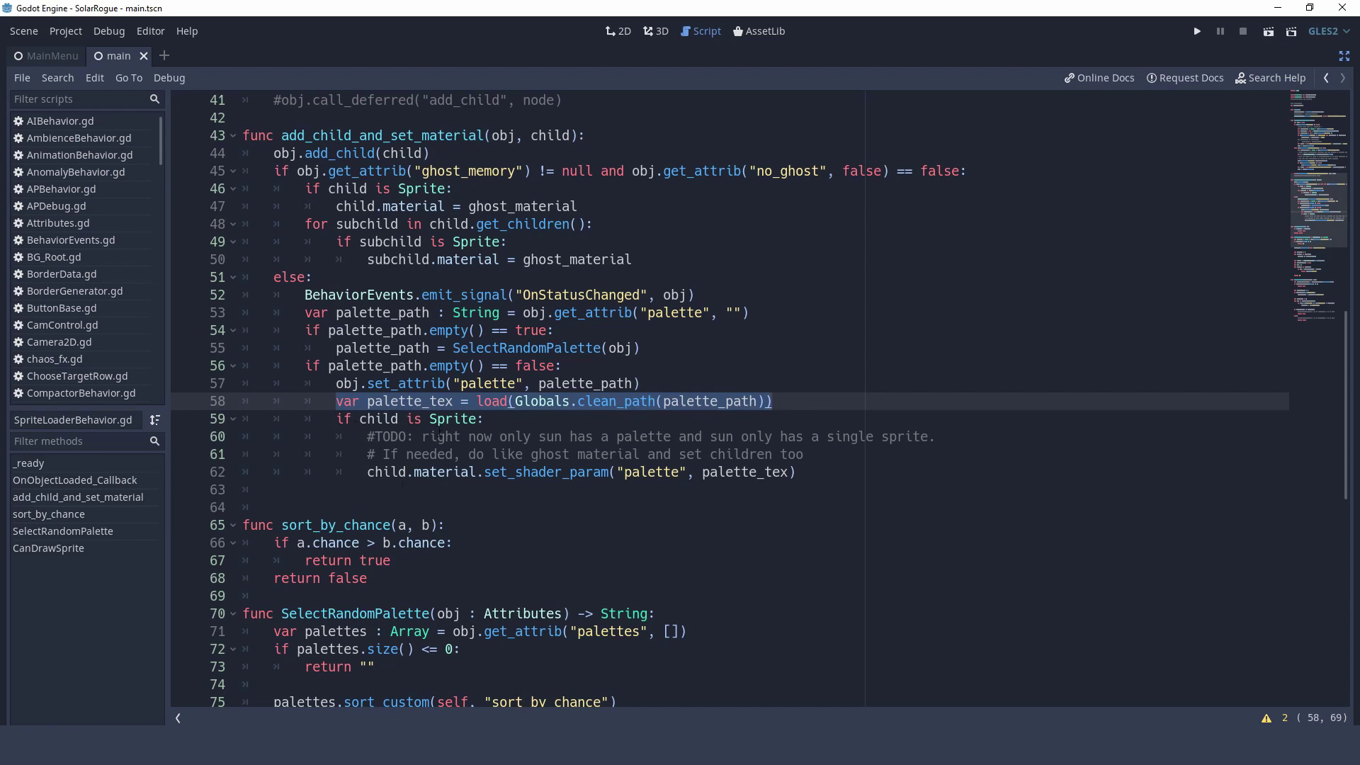
drag(367, 472, 822, 476)
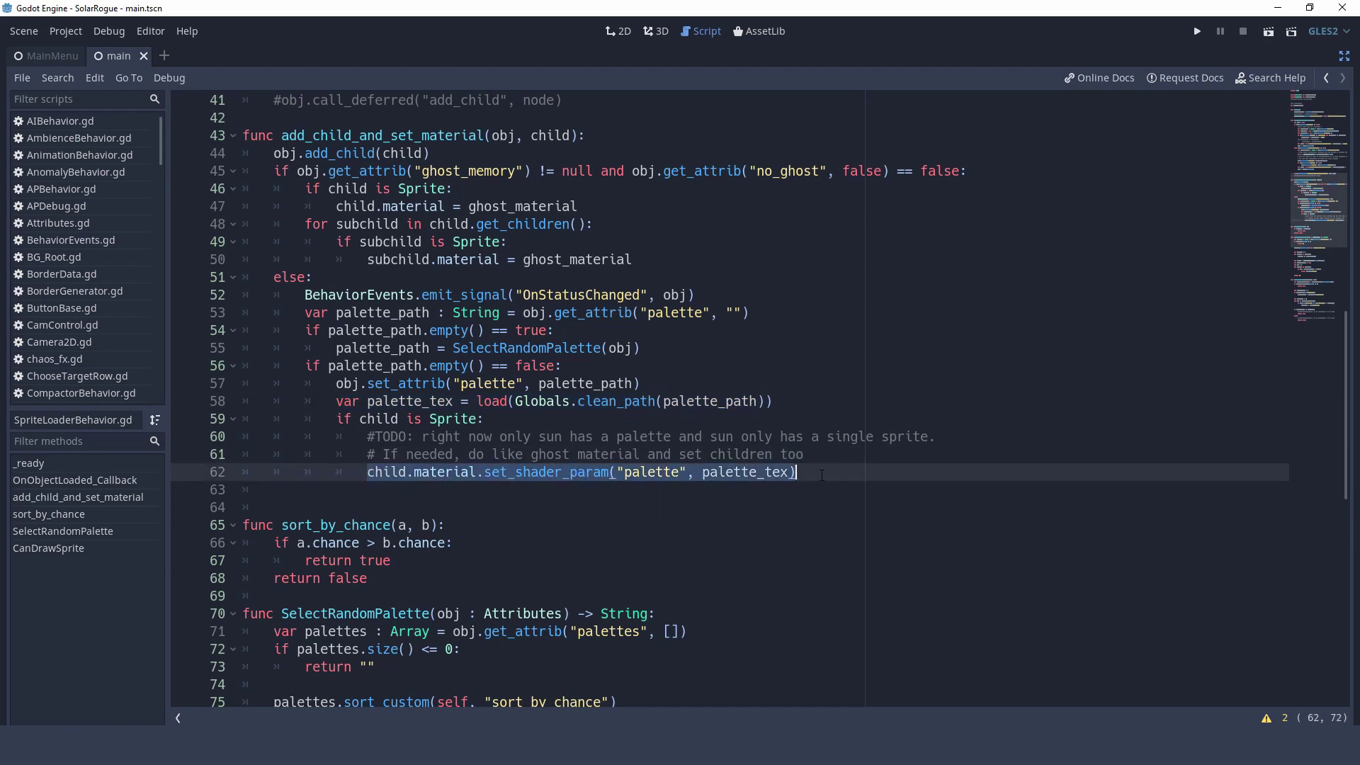